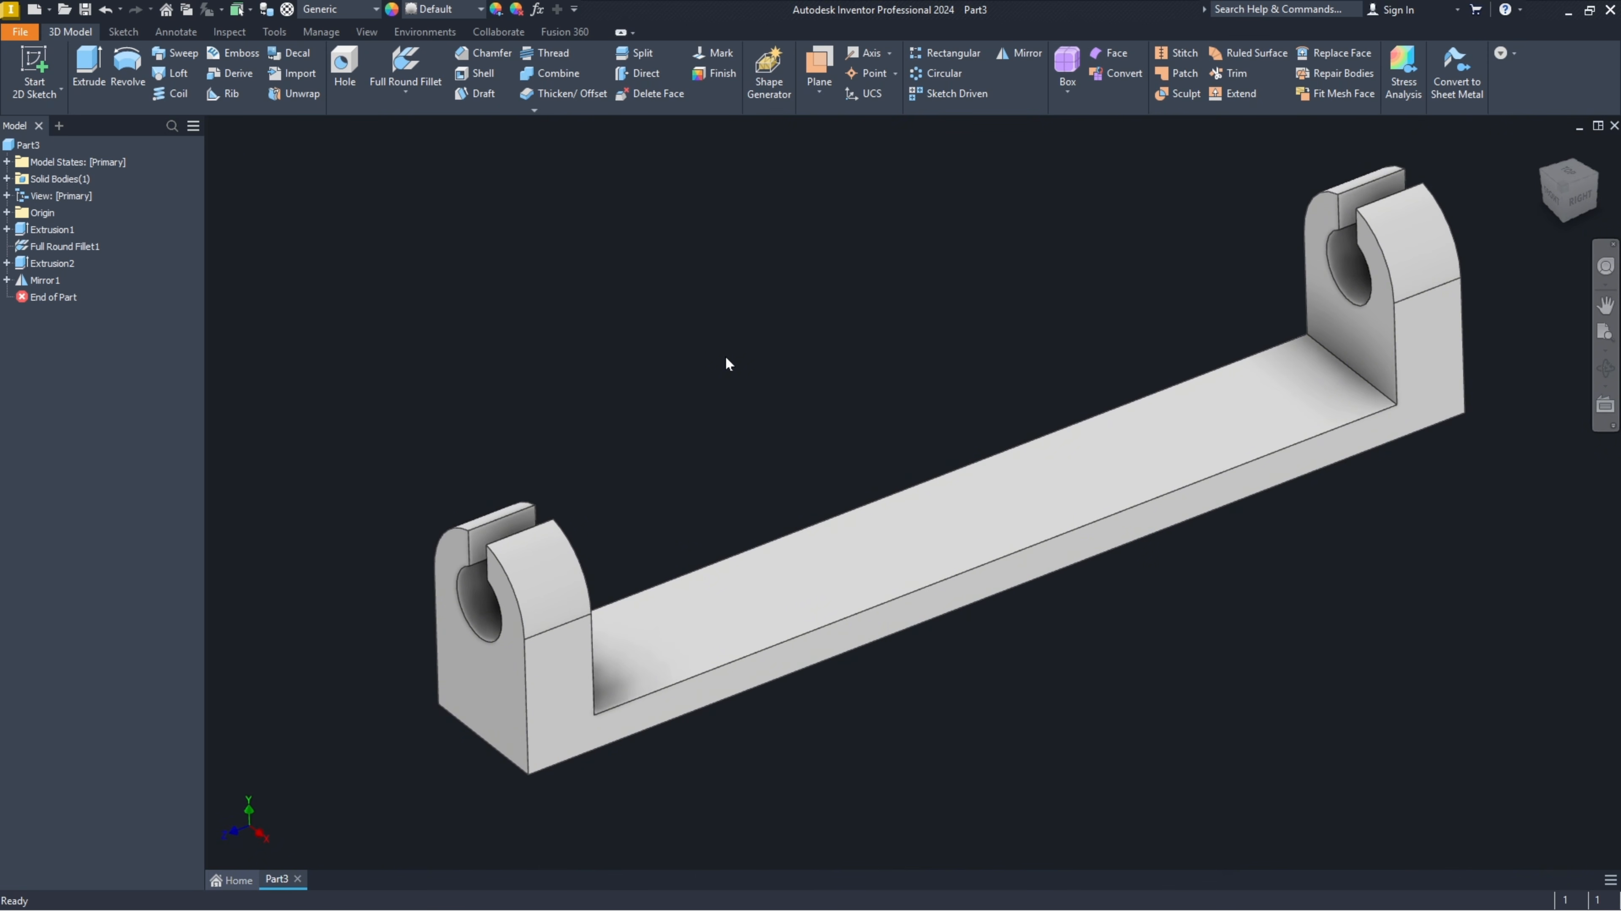
Step: Switch to the Draw 13_1.pdf drawing, draw red arrows to its isometric and front views, and outline the front view's left half
key(alt+Tab)
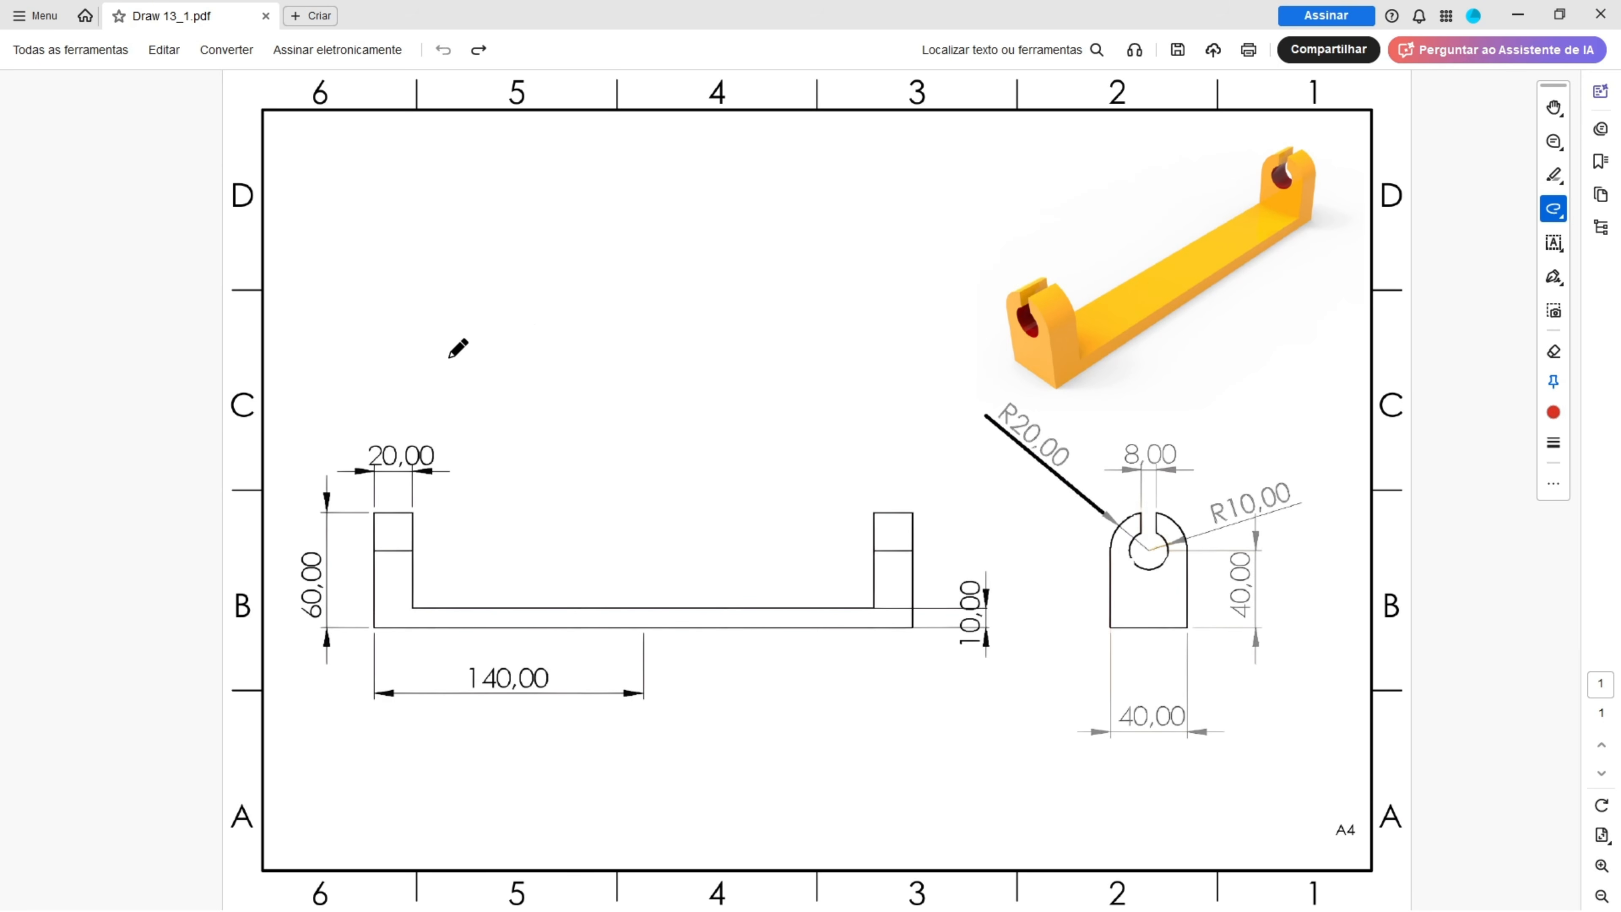
mouse_move(875, 243)
mouse_down()
mouse_move(997, 262)
mouse_move(953, 276)
mouse_up()
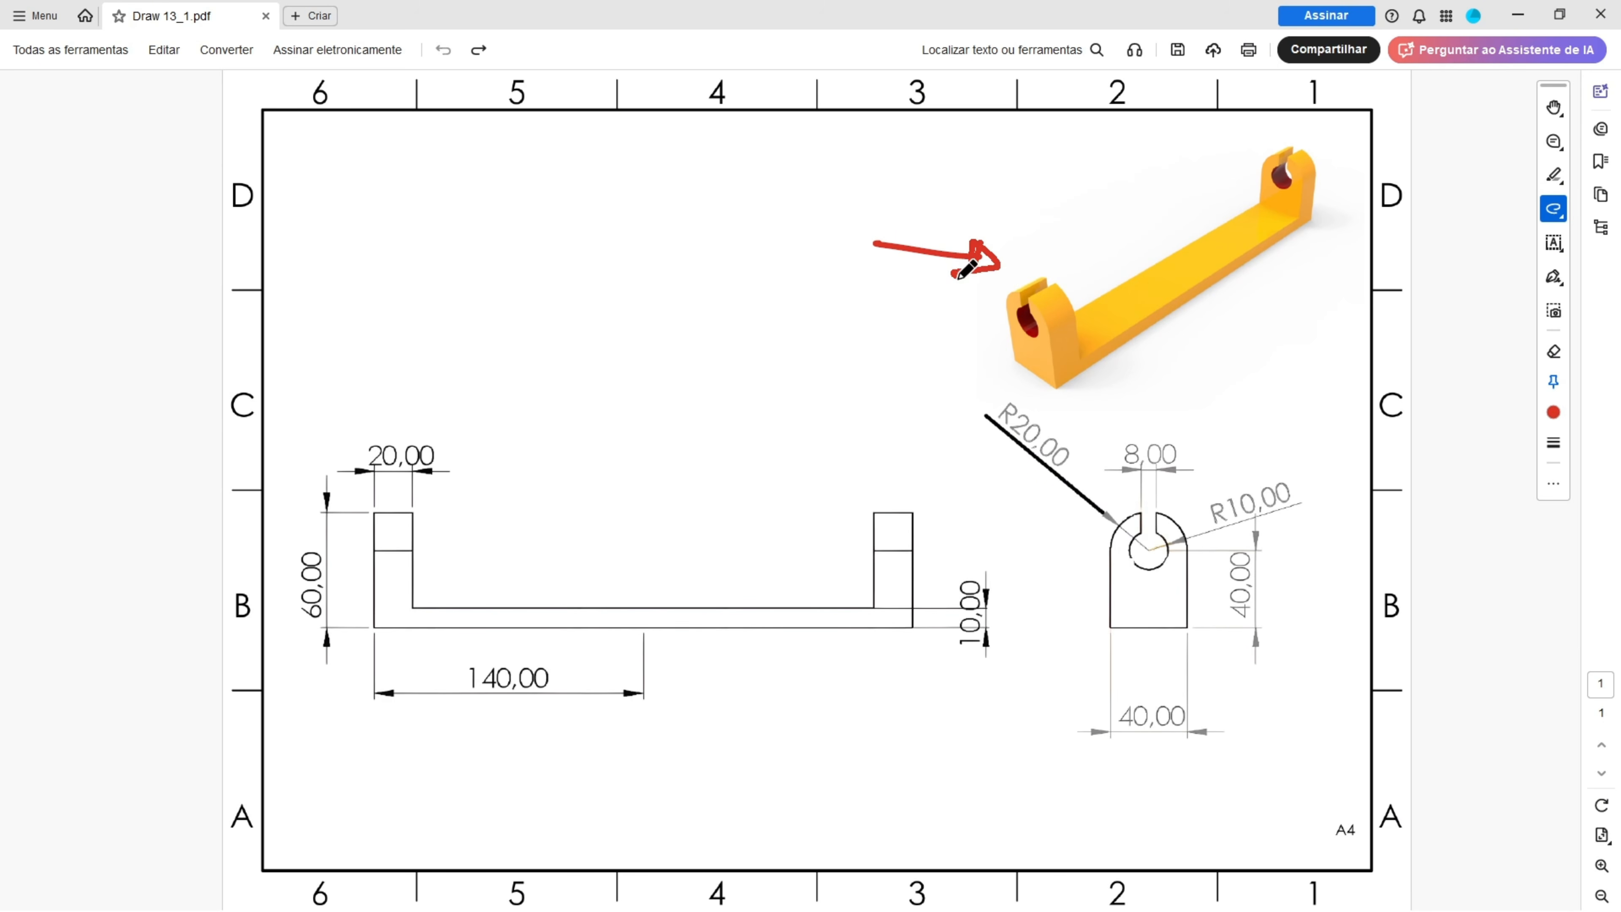
mouse_move(643, 363)
mouse_down()
mouse_move(648, 440)
mouse_move(630, 470)
mouse_move(670, 444)
mouse_move(625, 472)
mouse_up()
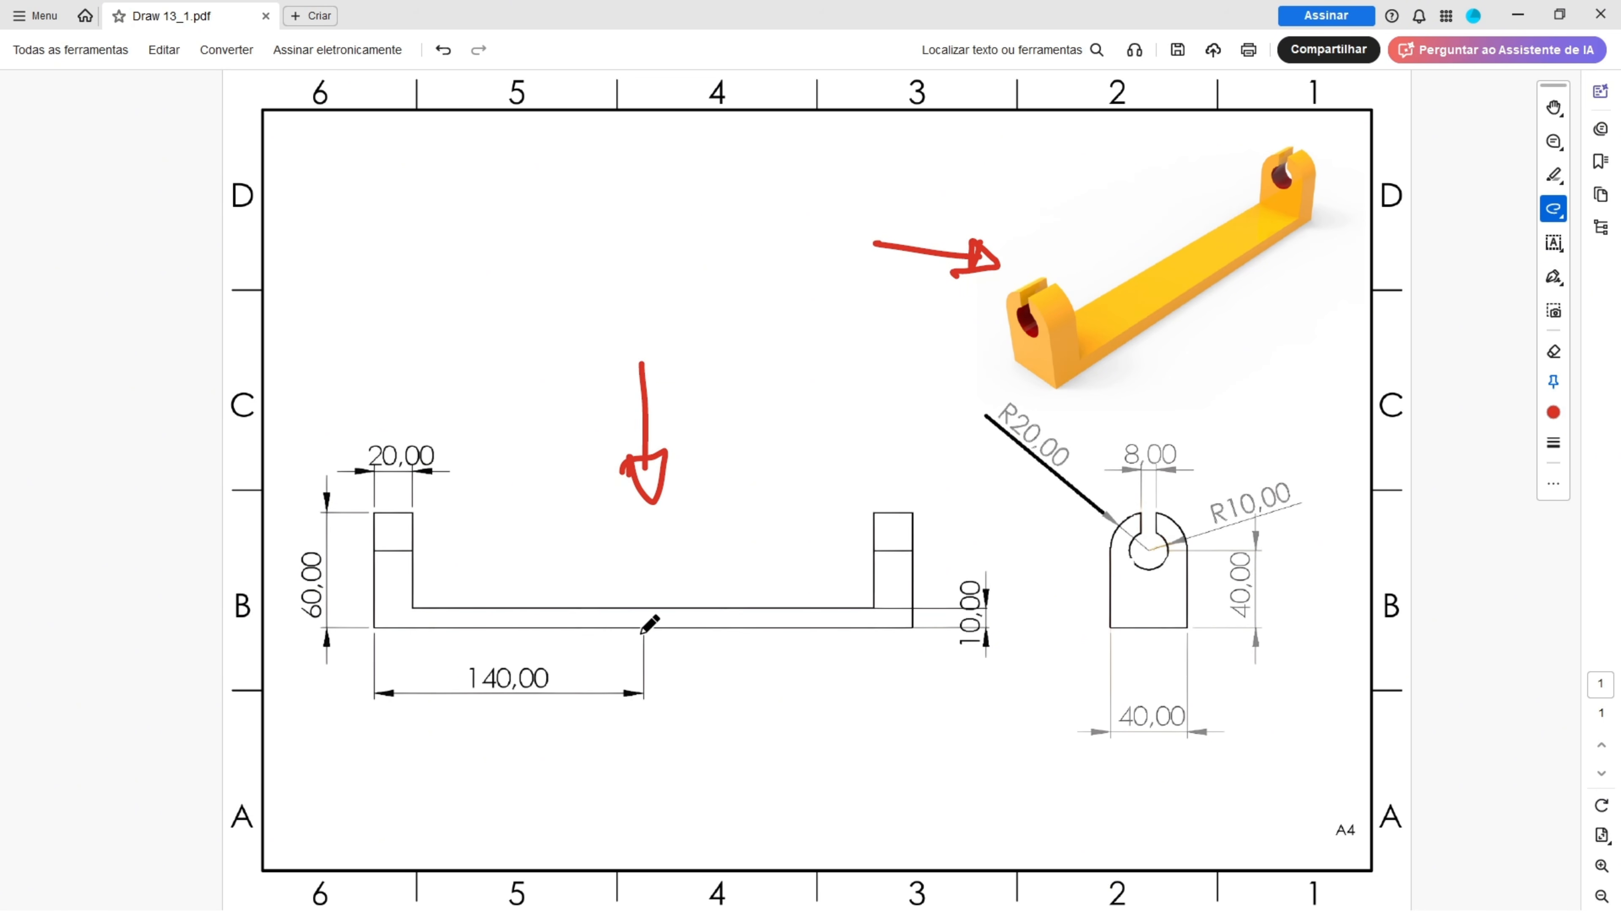
mouse_move(609, 632)
mouse_down()
mouse_move(367, 632)
mouse_move(366, 540)
mouse_move(414, 548)
mouse_move(410, 601)
mouse_move(642, 601)
mouse_up()
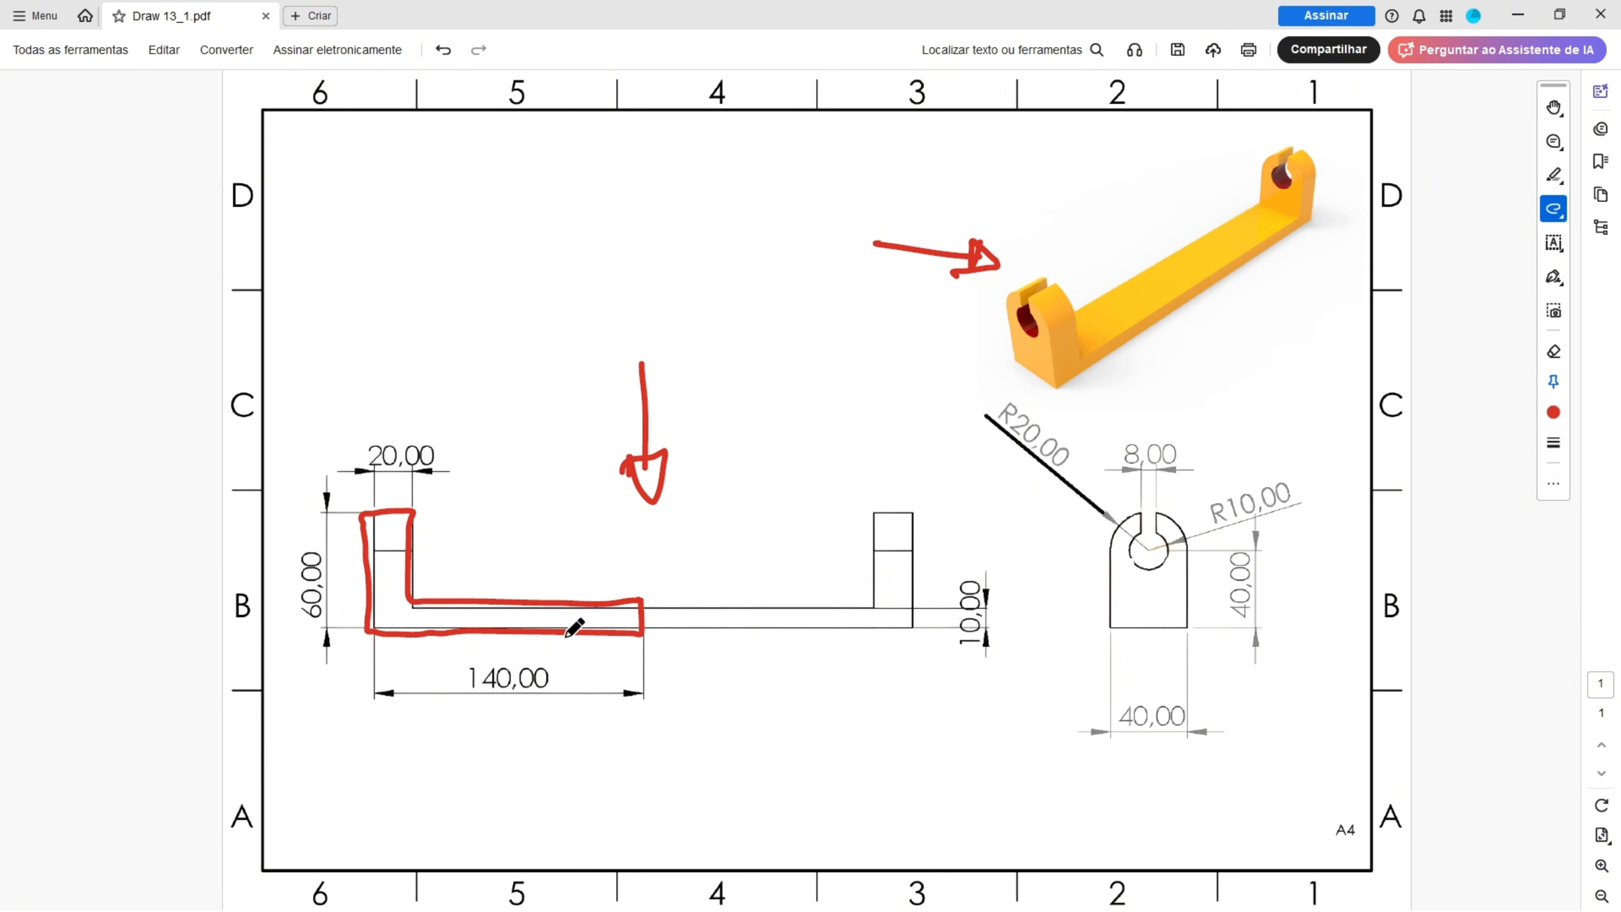
Step: Mark the 140, 60, 20 and 10 mm dimensions of the front view in red
drag(461, 709, 554, 705)
drag(329, 578, 327, 614)
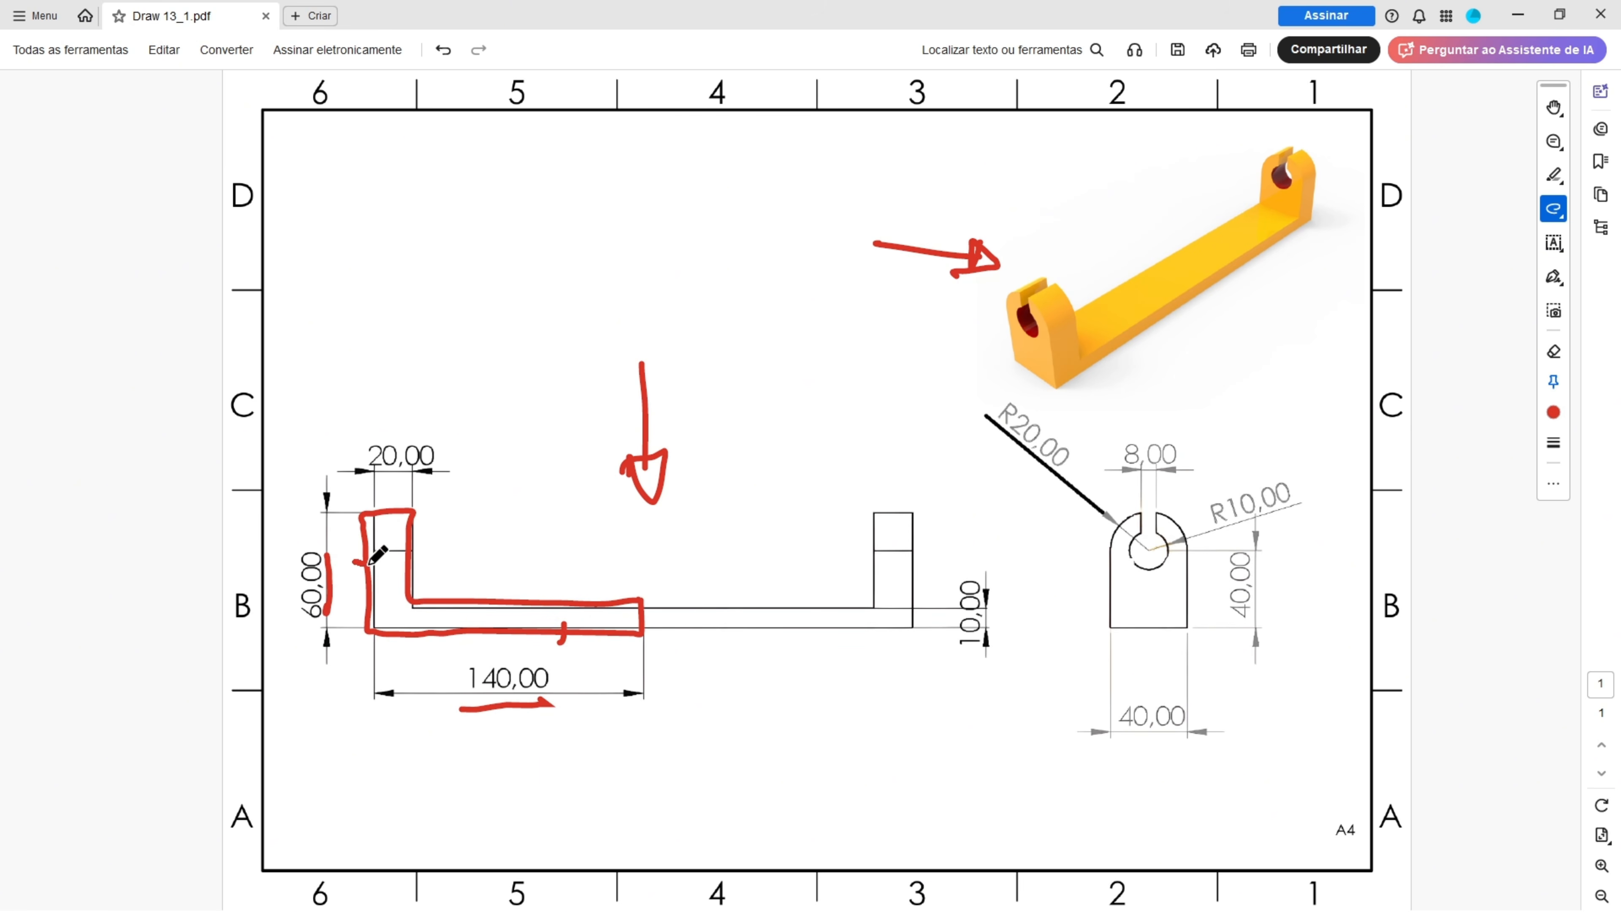
drag(366, 471, 436, 470)
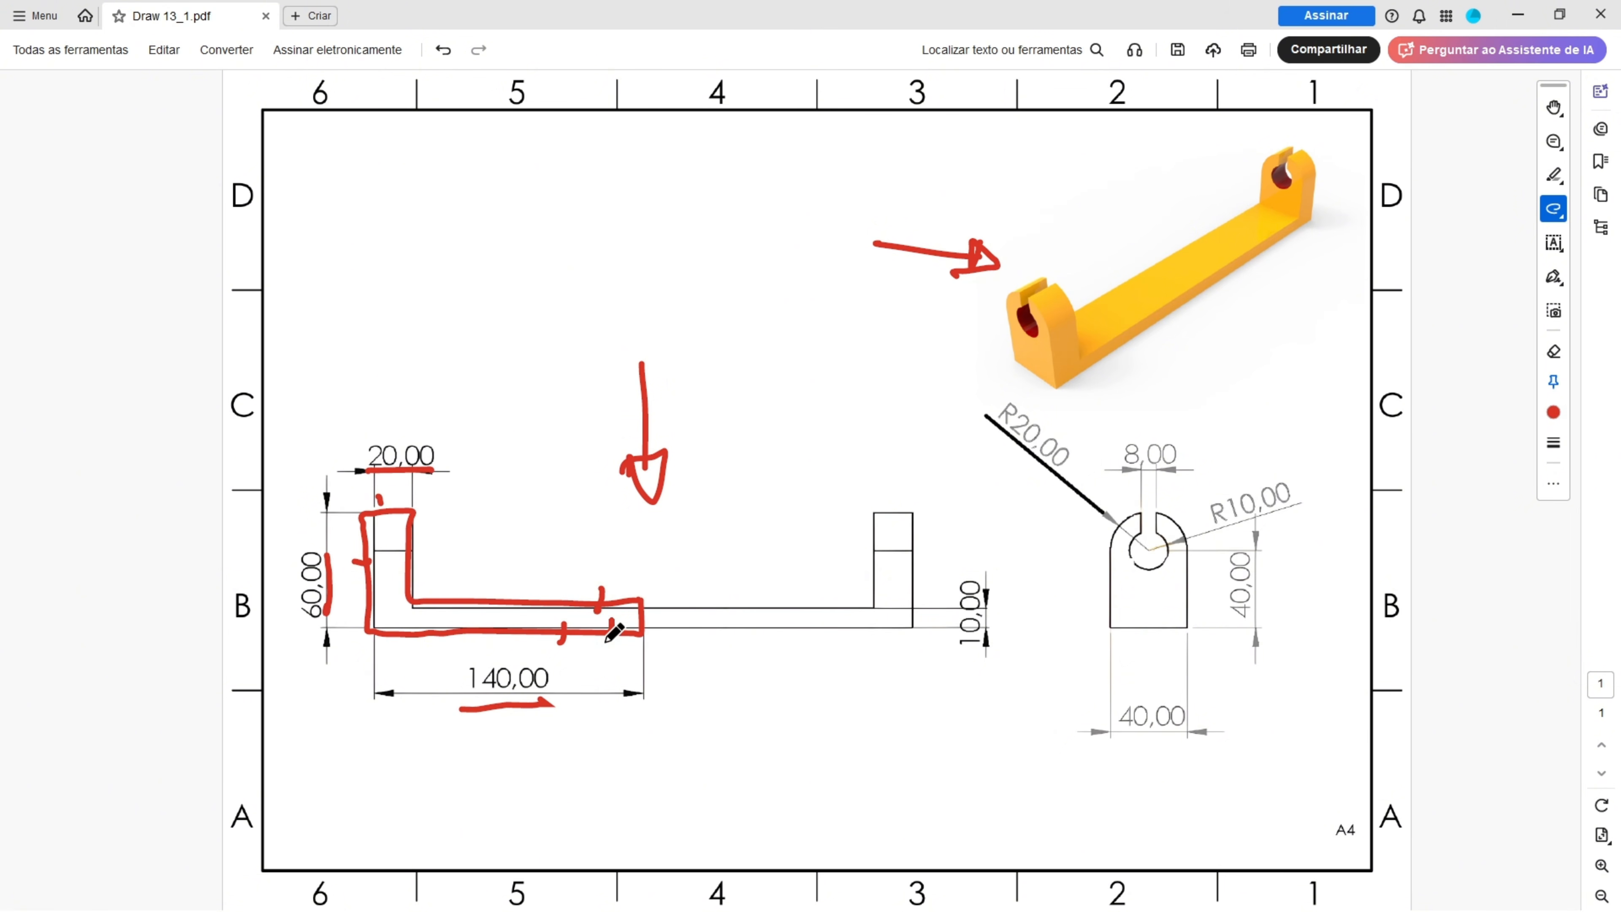
mouse_move(946, 566)
mouse_down()
mouse_move(944, 603)
mouse_move(1003, 654)
mouse_move(1018, 550)
mouse_move(954, 562)
mouse_up()
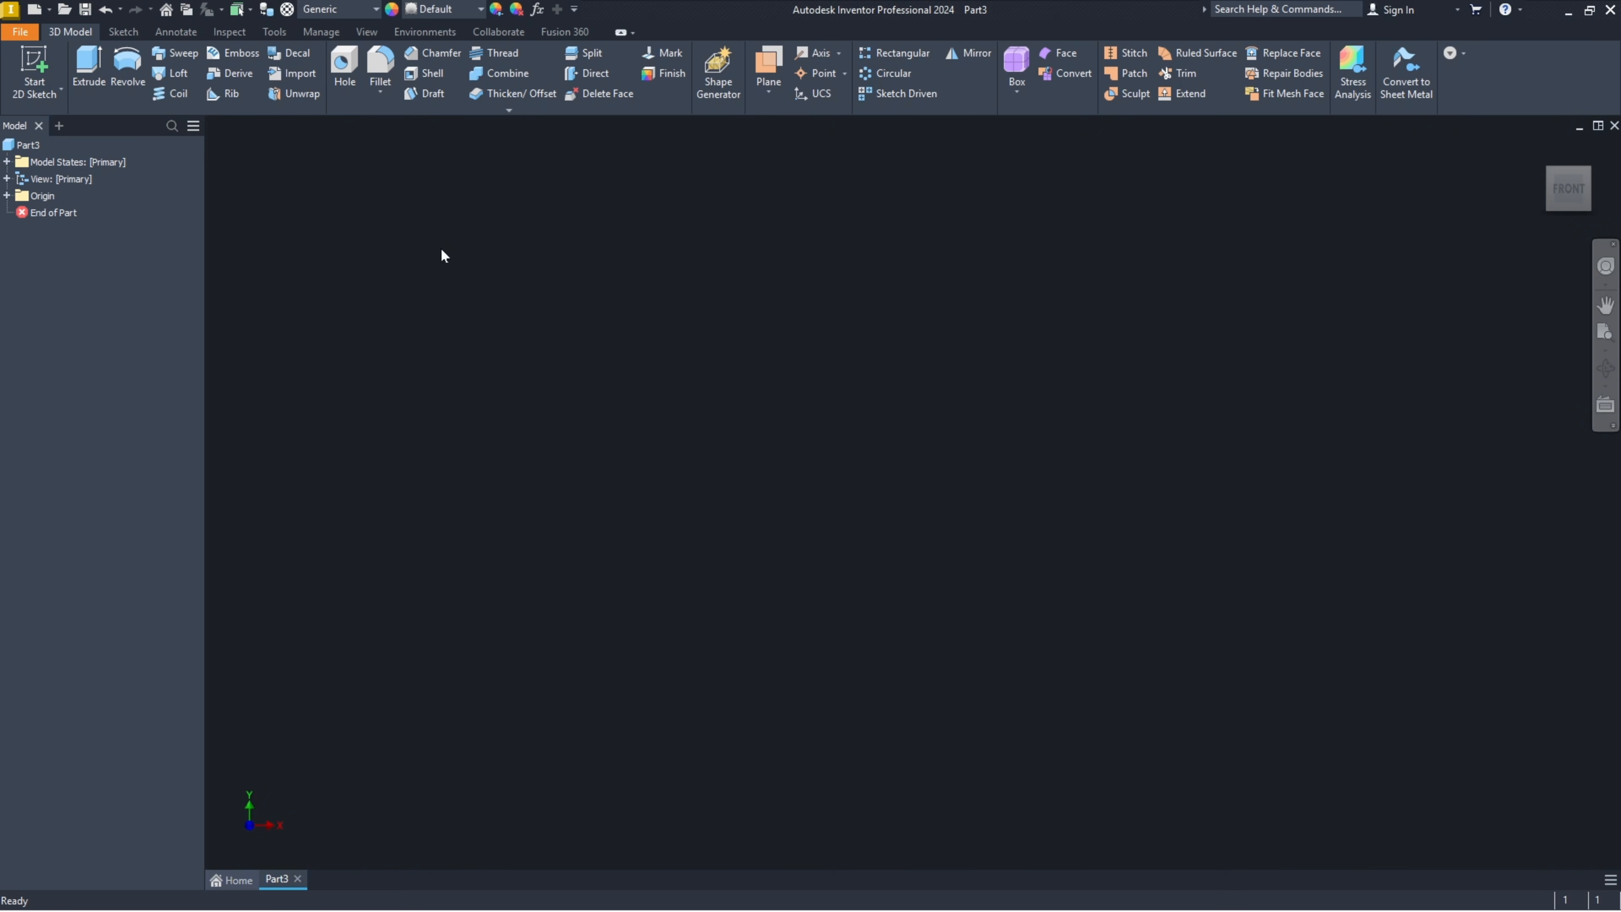
Step: In Inventor, start a sketch on the YZ plane and draw a horizontal baseline about 53 mm long to the left from the origin
click(35, 69)
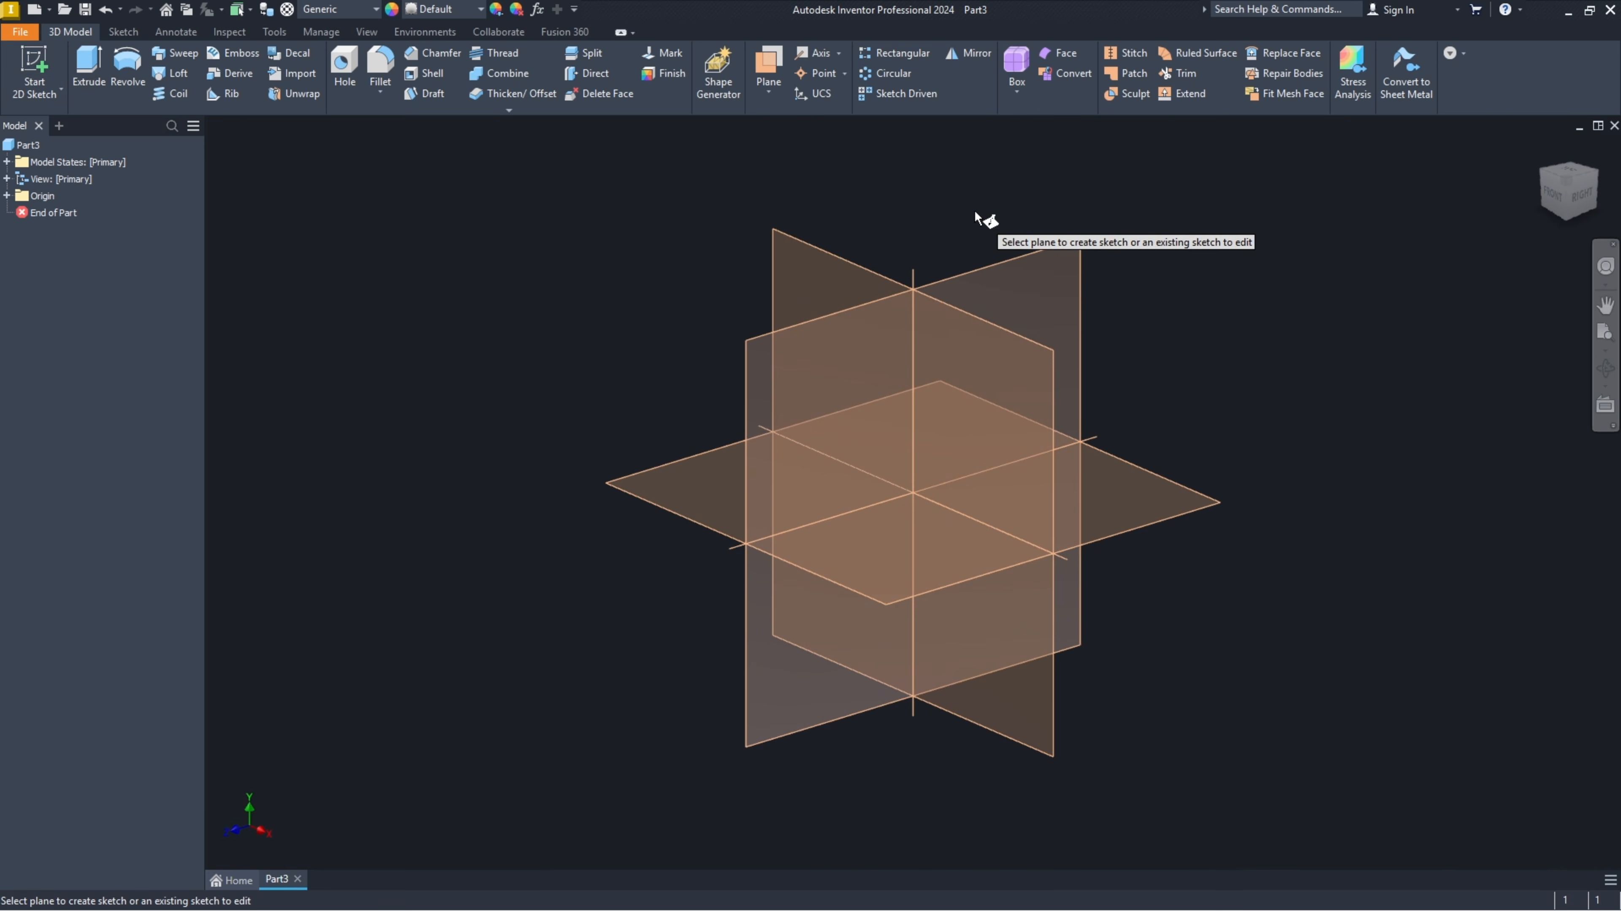
click(1020, 261)
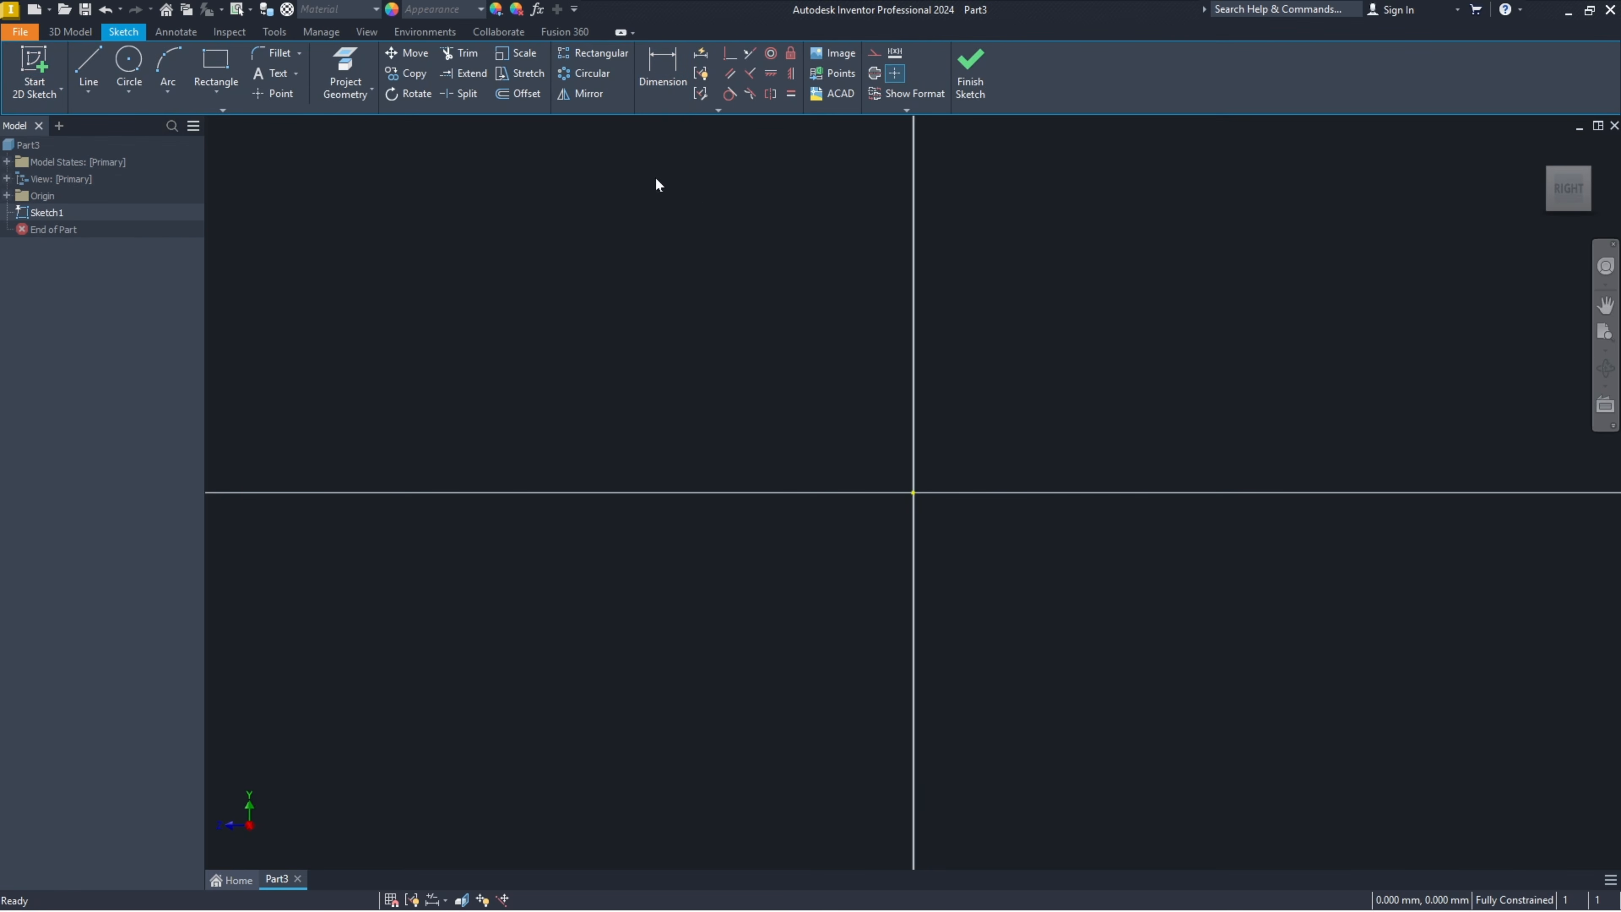
click(84, 57)
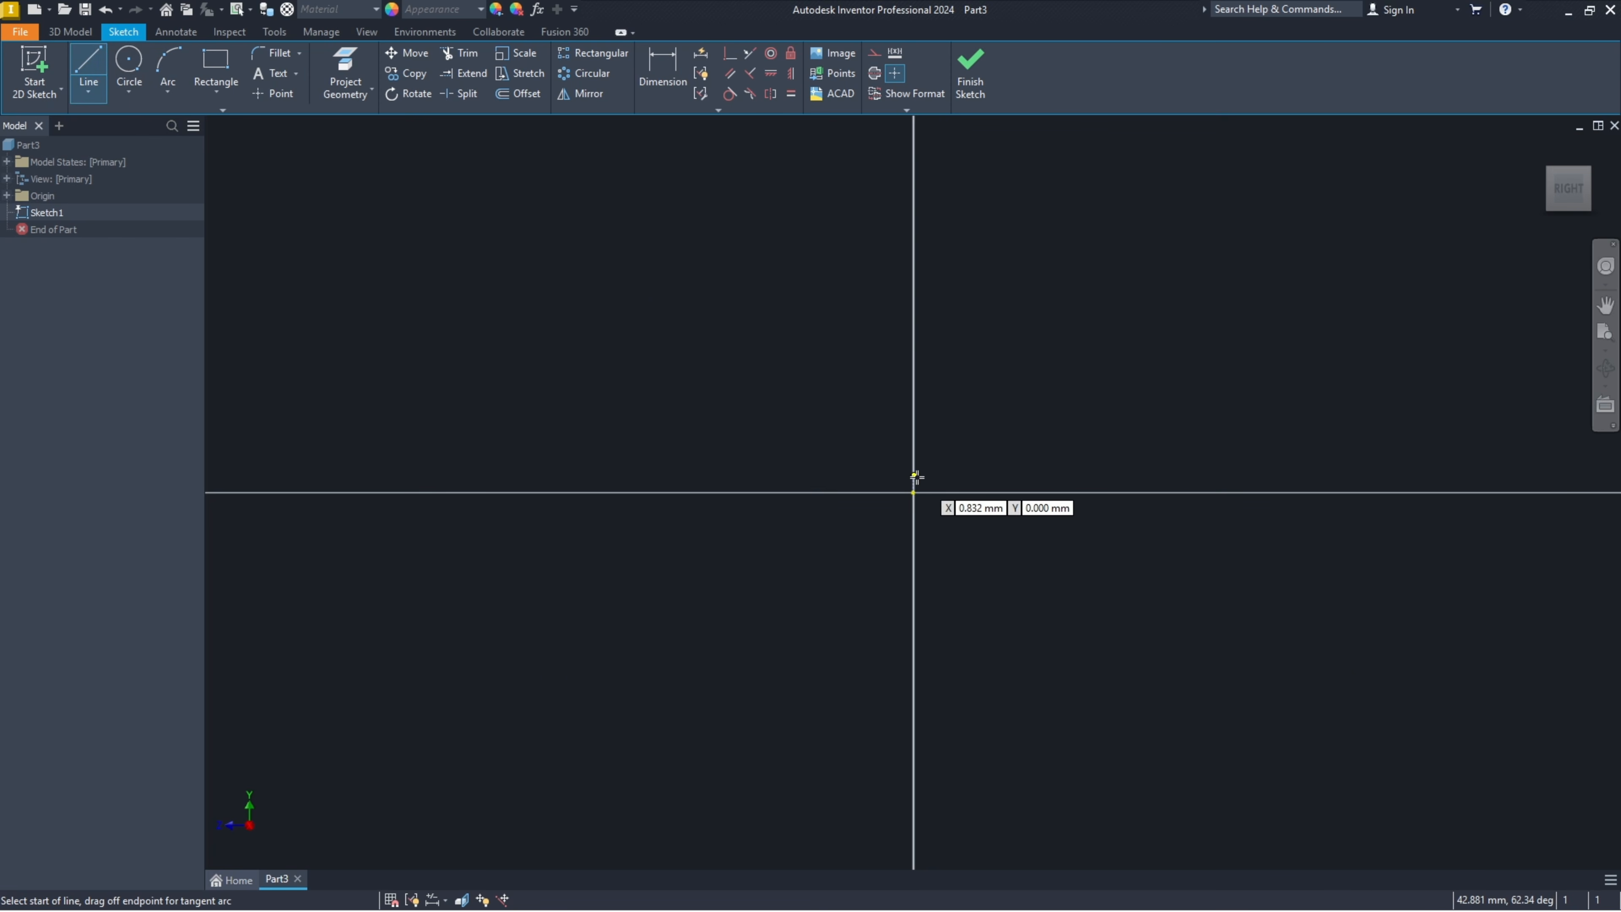
click(913, 492)
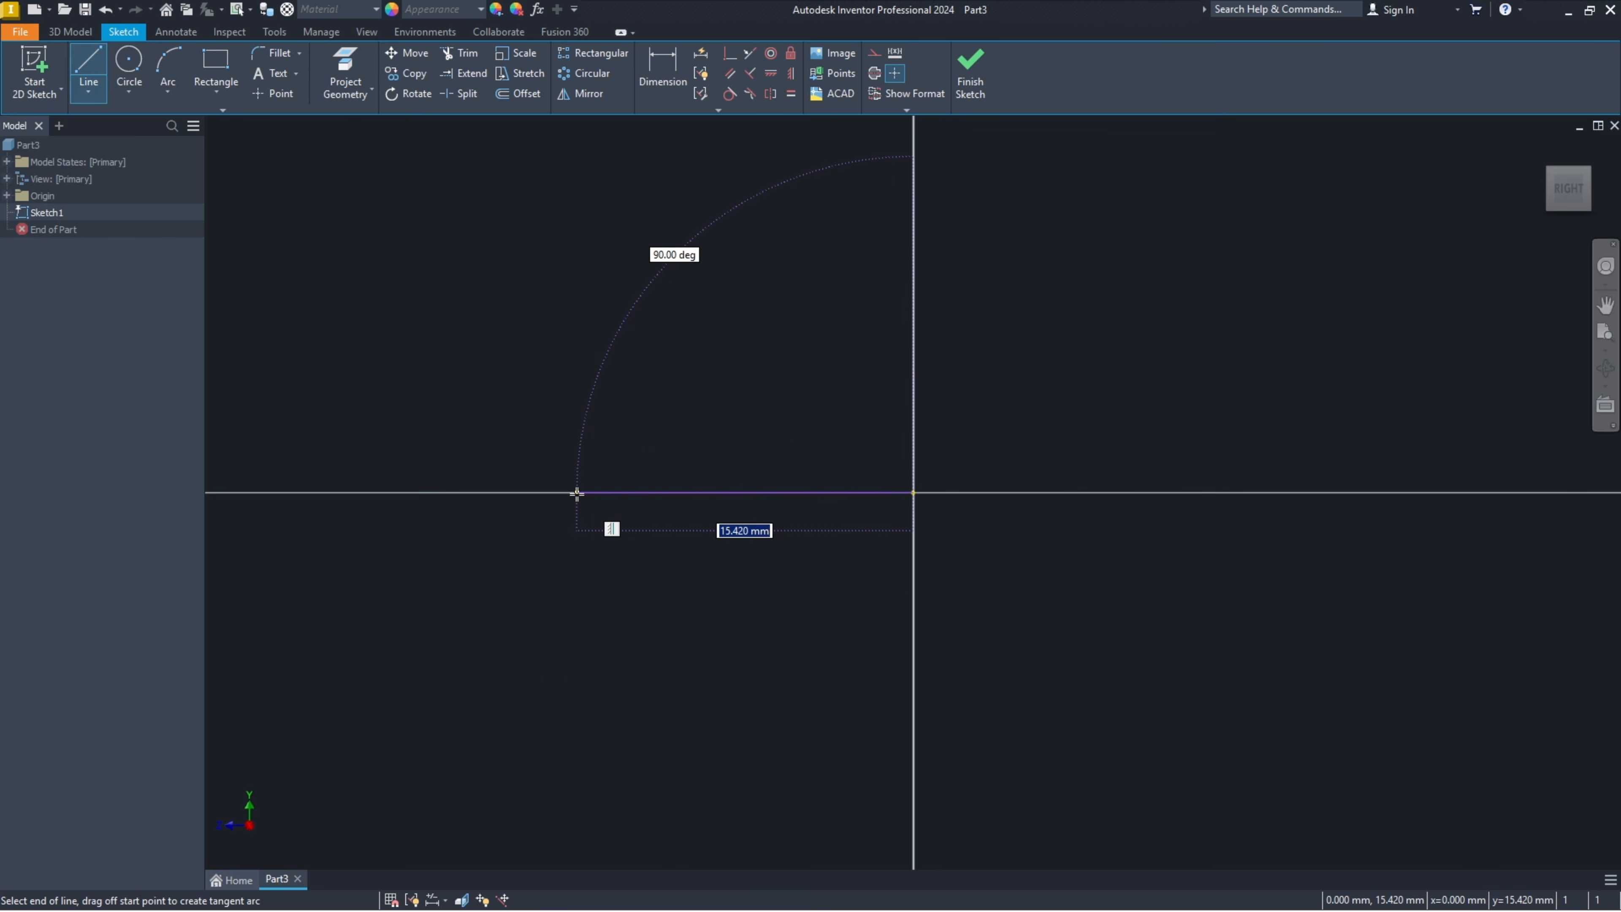
scroll(498, 492, down, 1)
scroll(535, 575, down, 6)
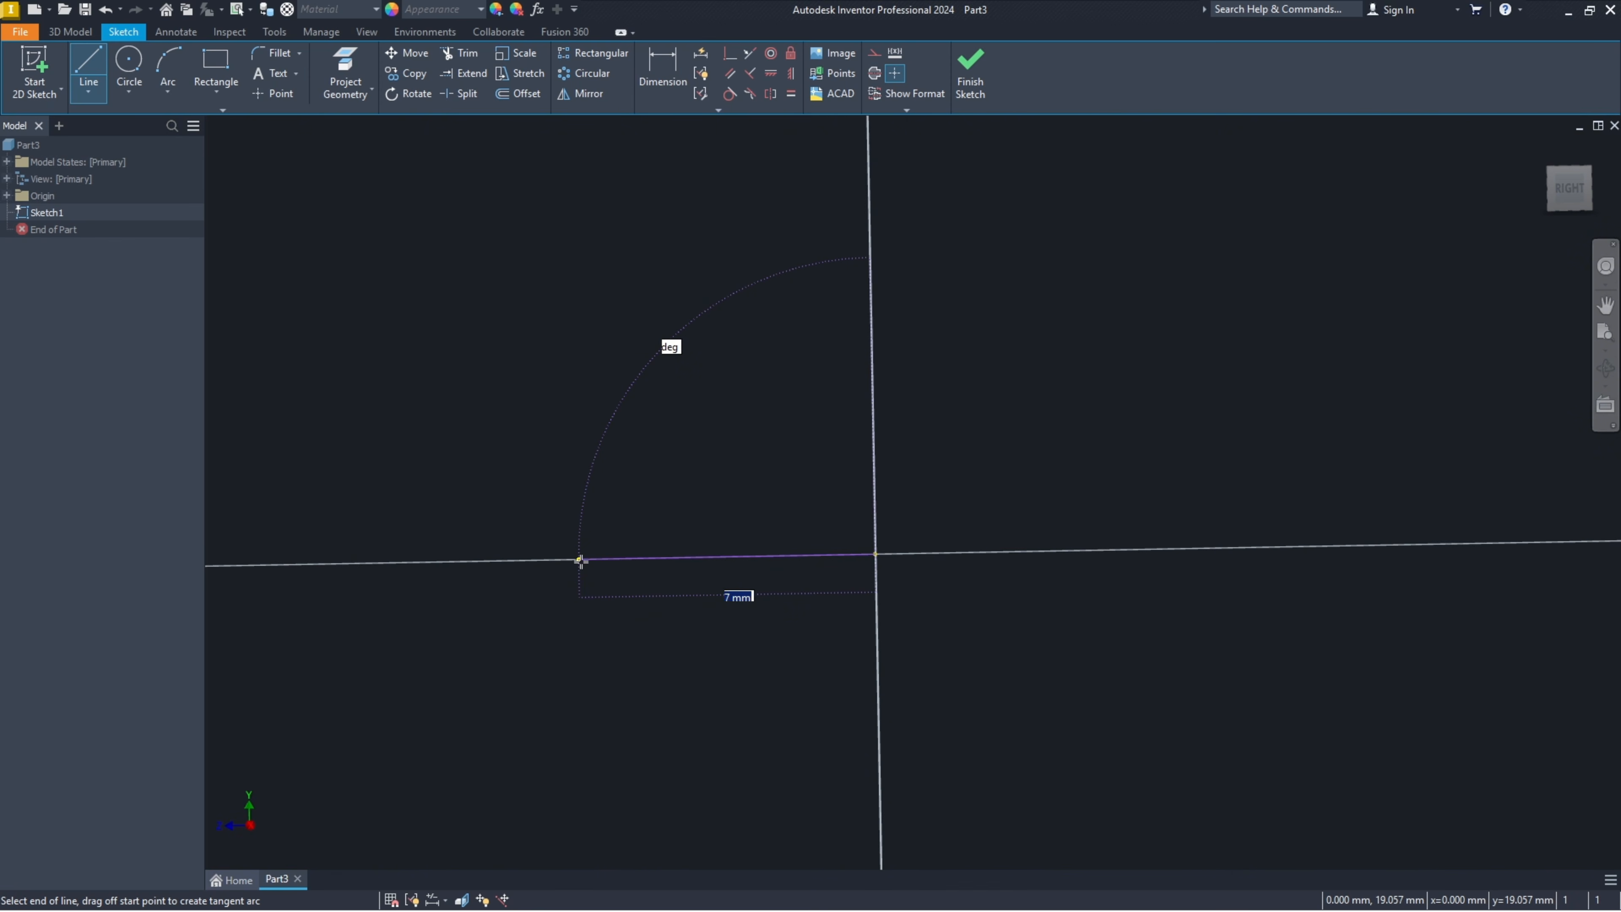
click(580, 556)
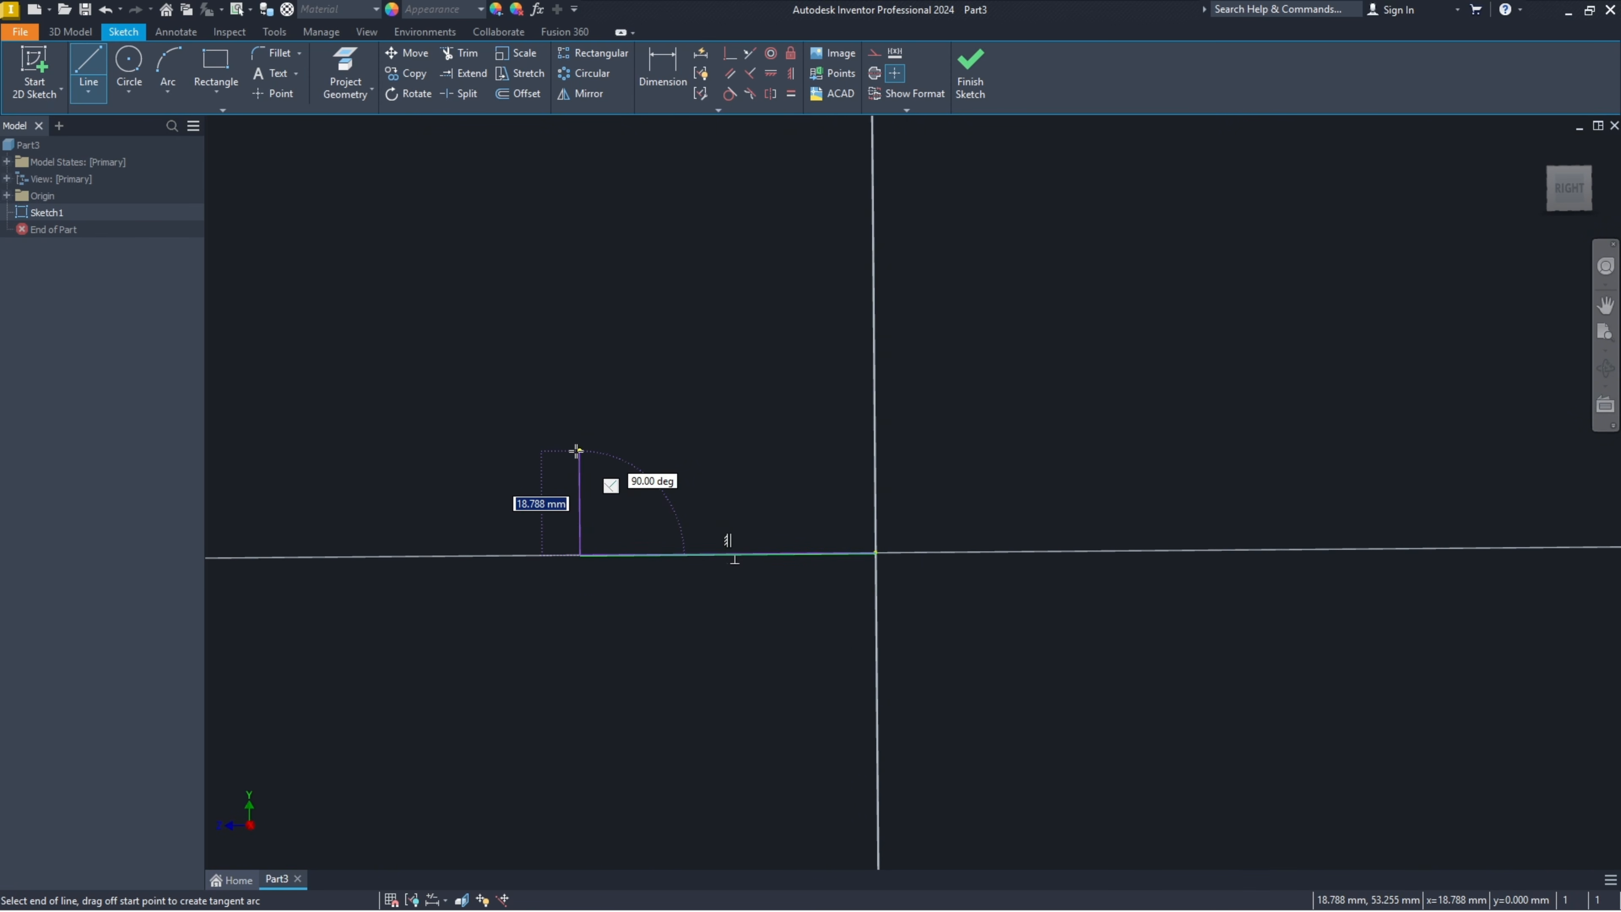
Step: Close the L-shaped profile with a left upright about 19 mm tall and 11 mm wide and a base about 5 mm thick, ending at the origin
click(580, 451)
click(640, 451)
click(640, 529)
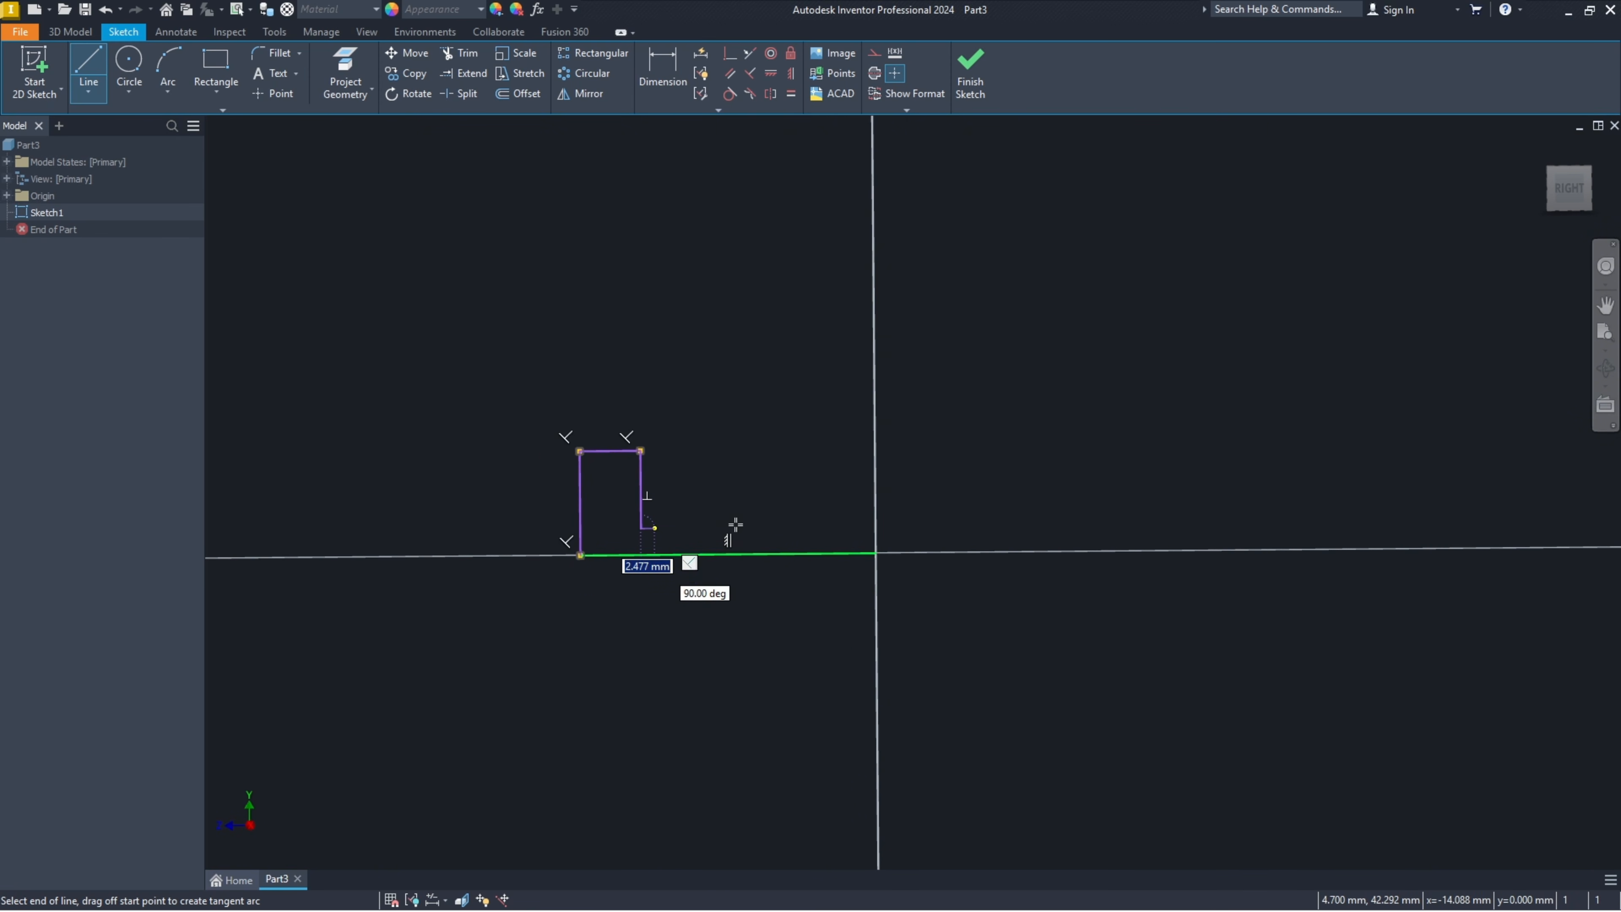
click(875, 527)
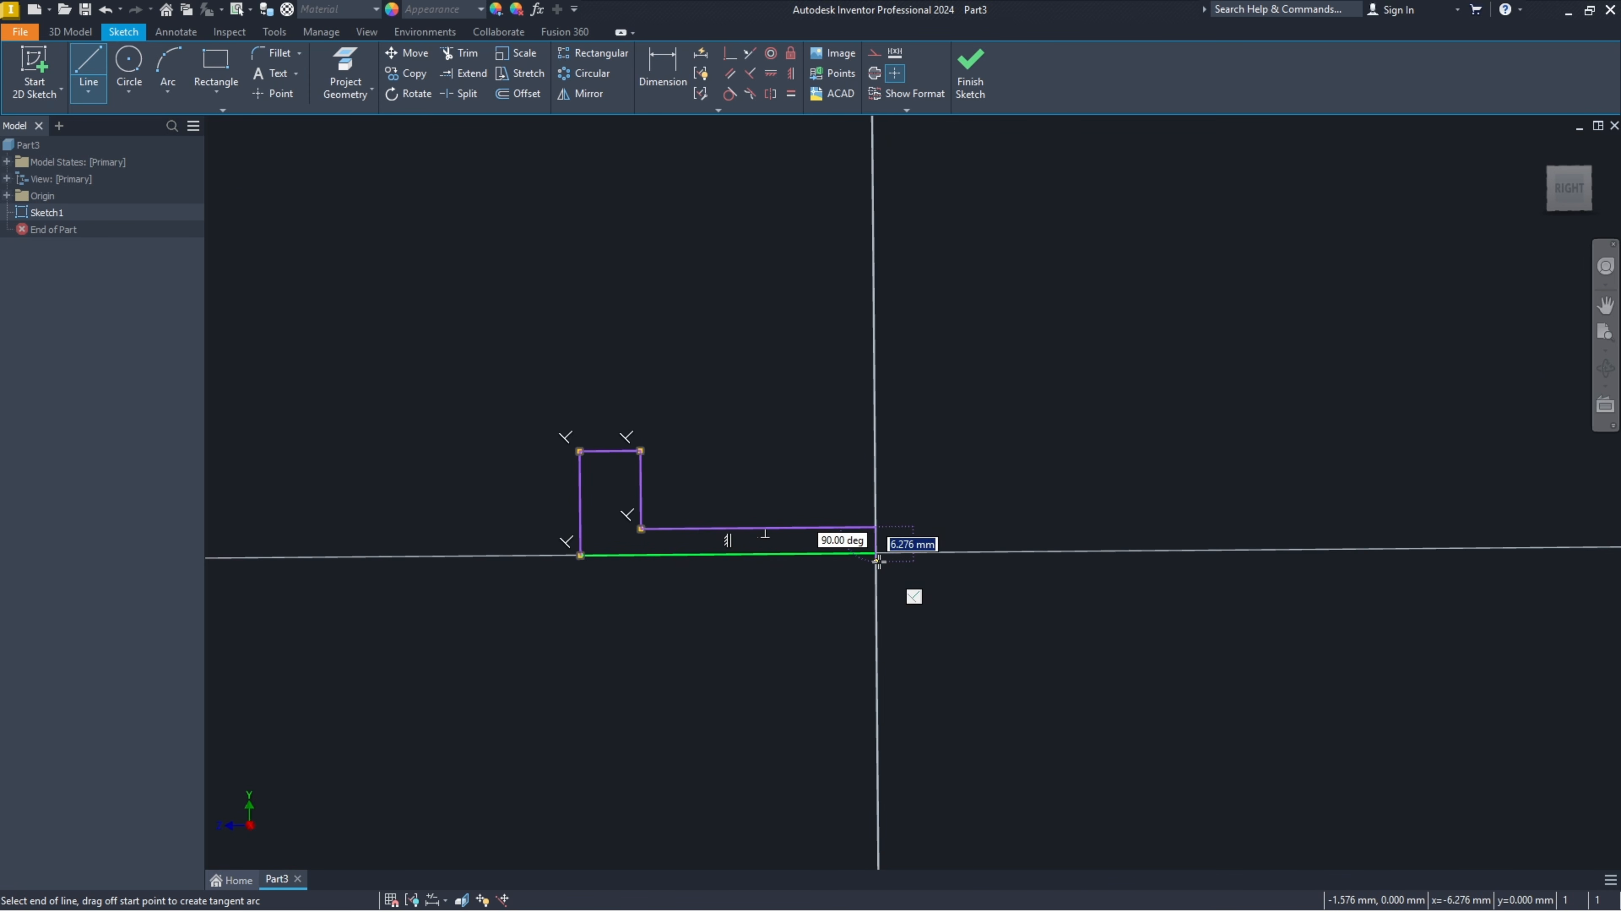
click(876, 553)
key(Escape)
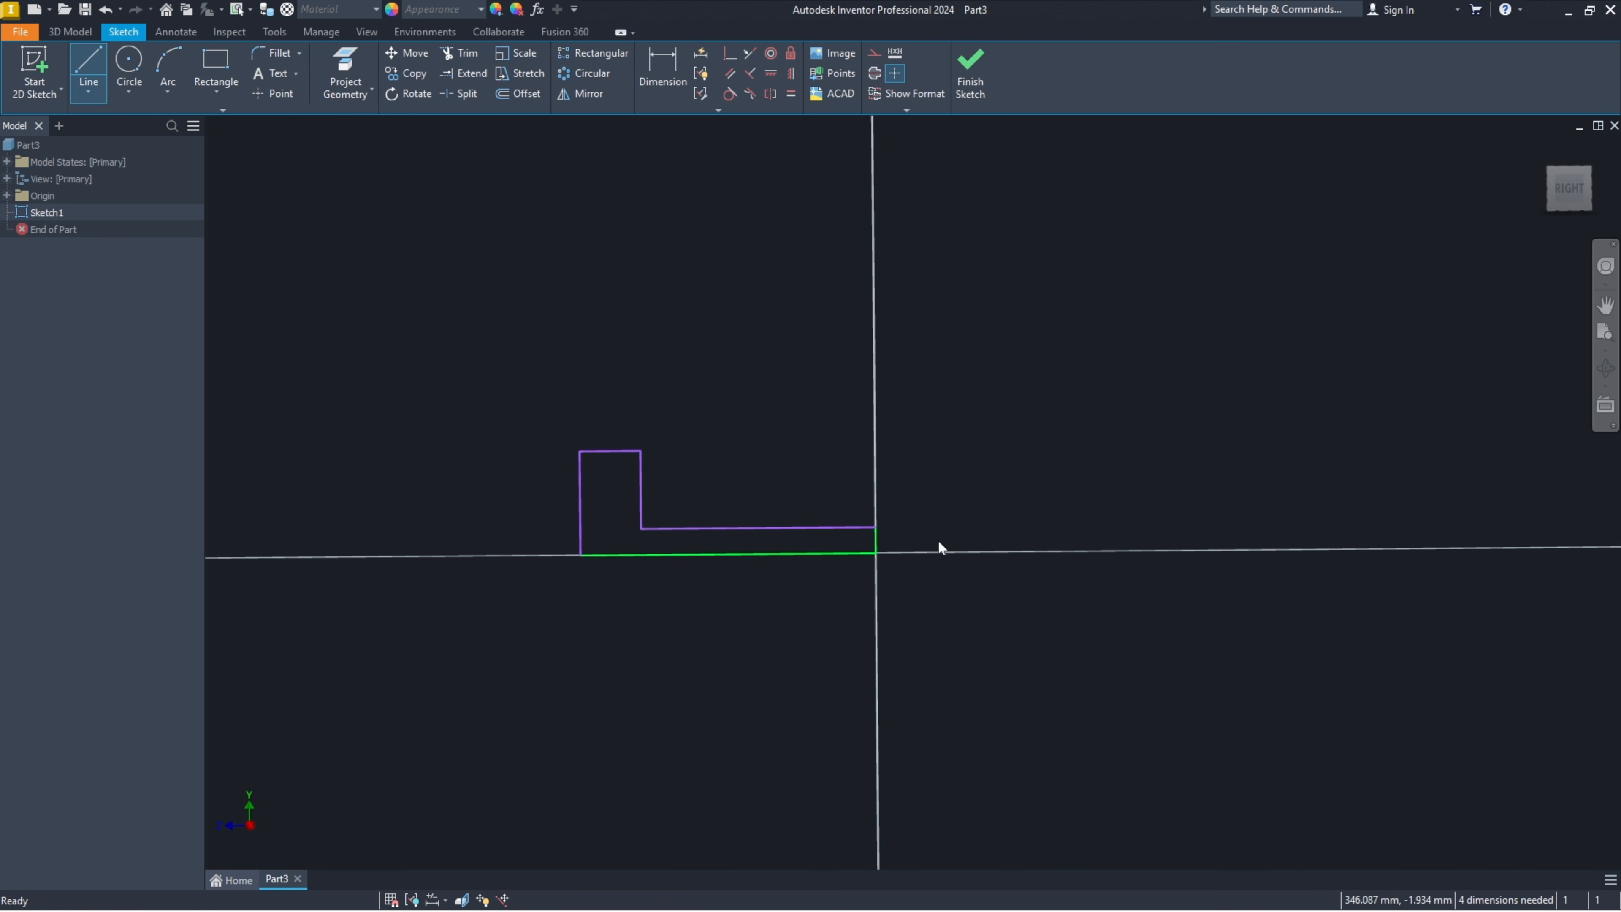
Step: Dimension the profile's bottom line at 140 mm
click(1571, 192)
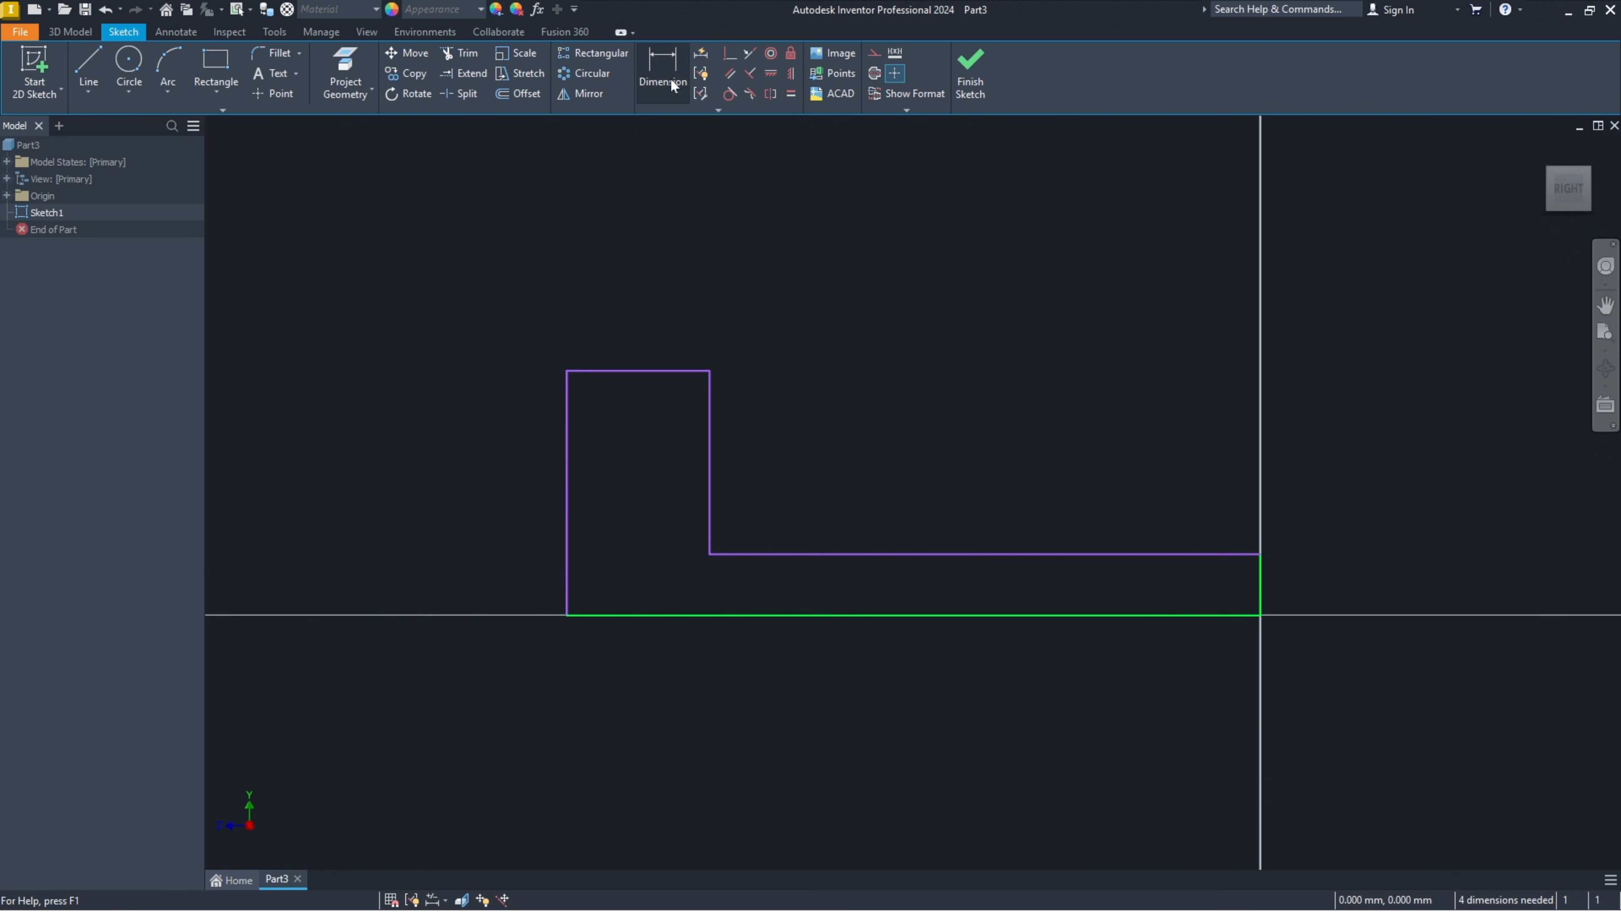
key(d)
click(958, 616)
click(943, 696)
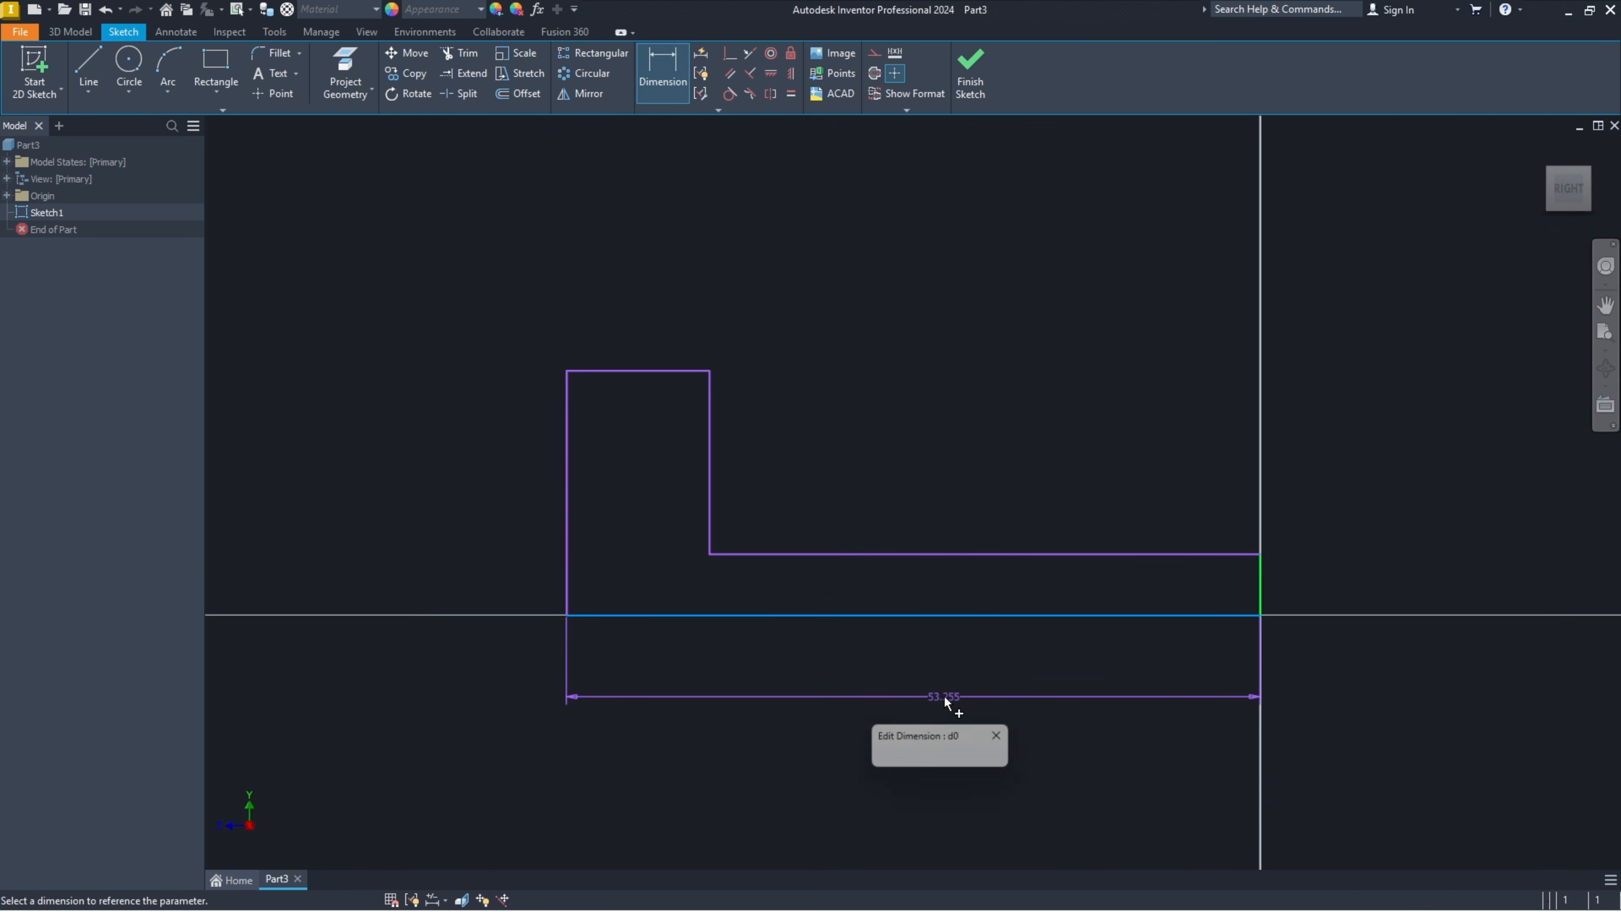
text(140)
key(Return)
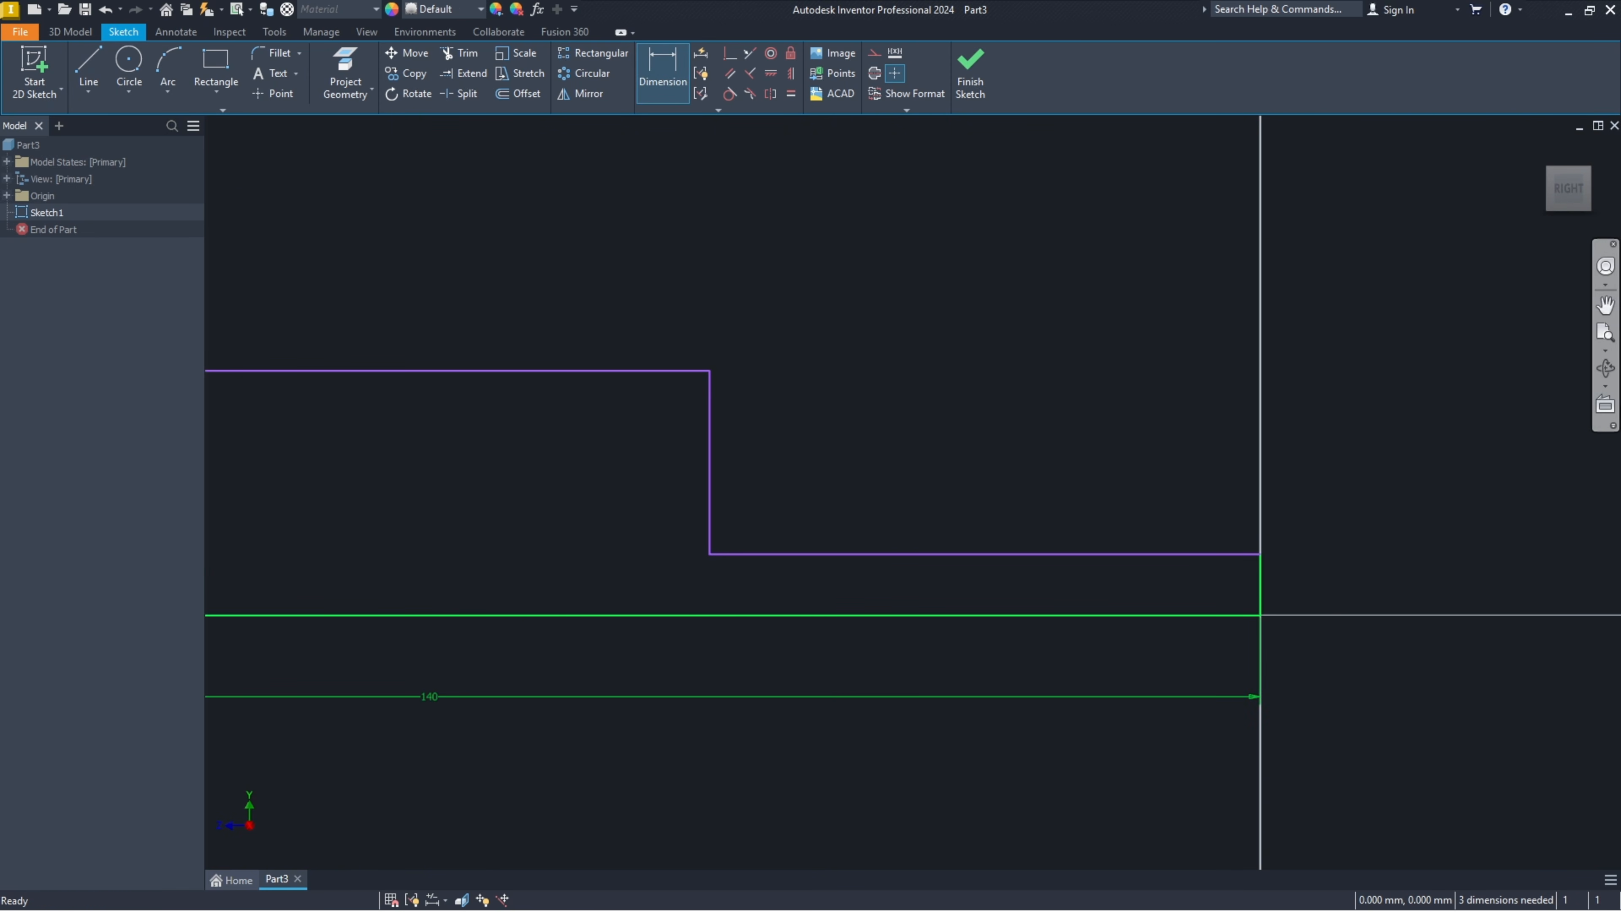
Step: Dimension the upright's outer edge at 60 mm and its top edge at 20 mm
click(1567, 192)
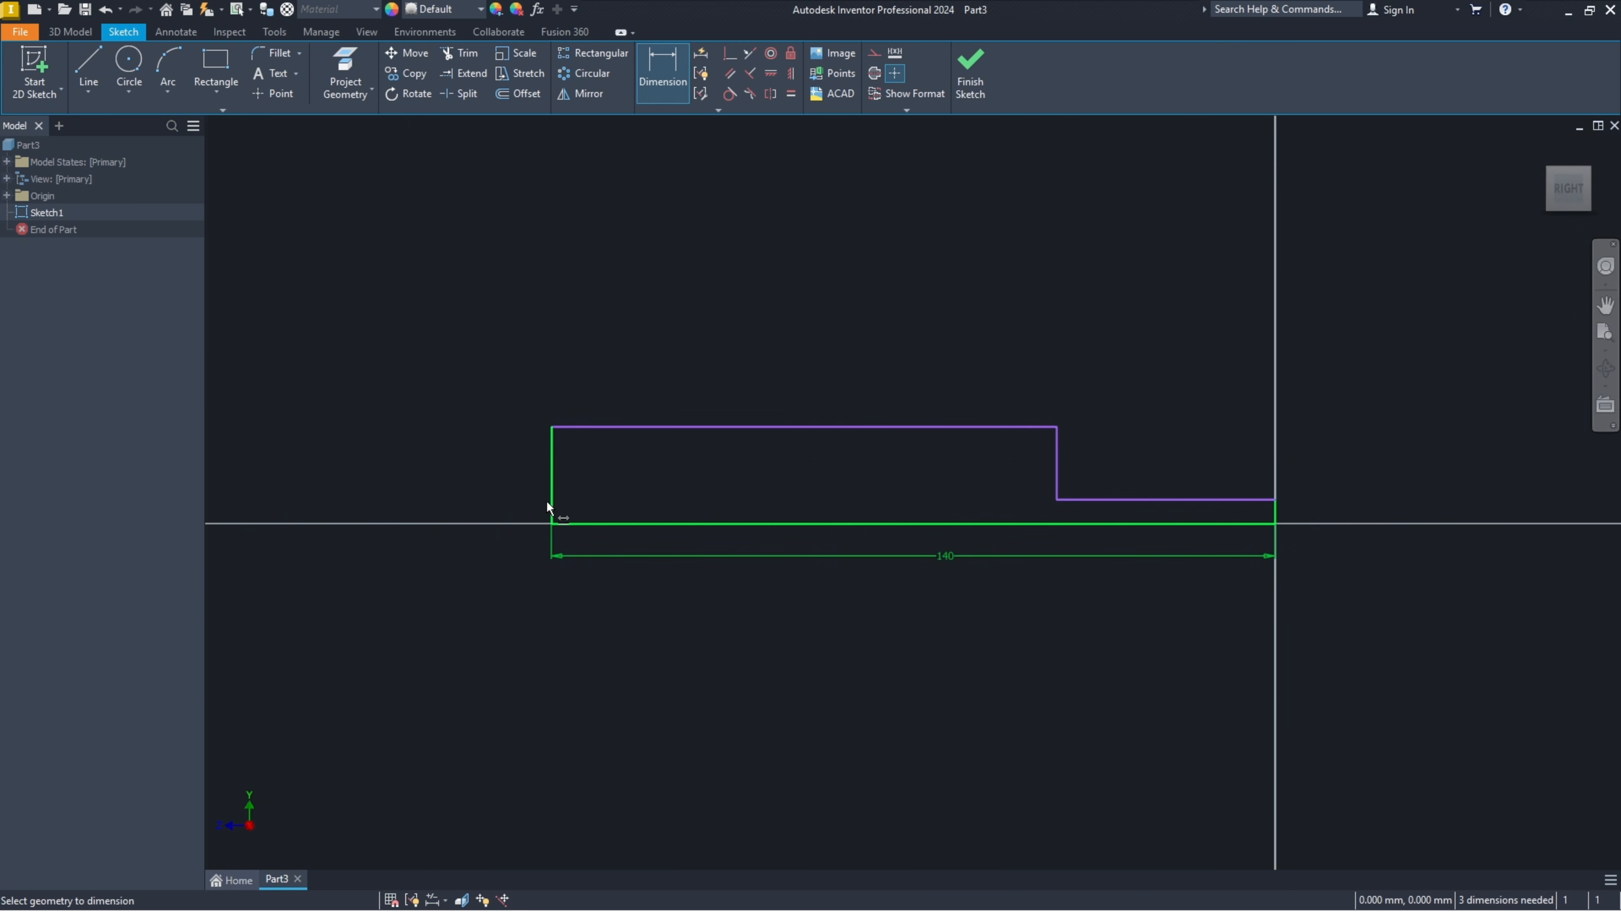
click(472, 485)
text(60)
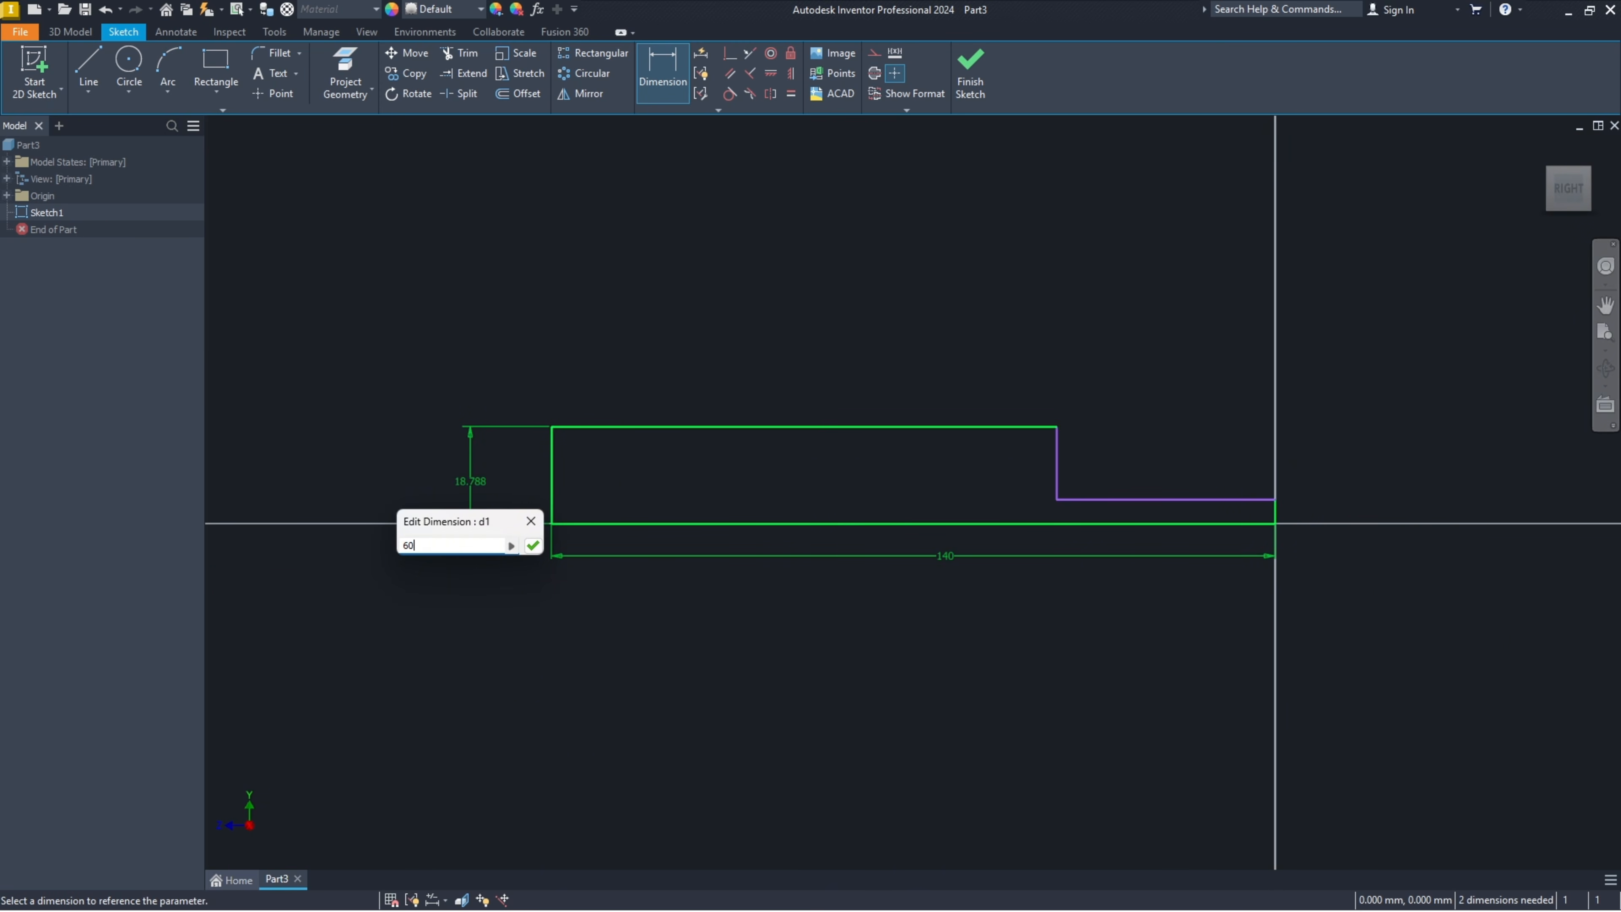
key(Return)
click(929, 213)
click(893, 170)
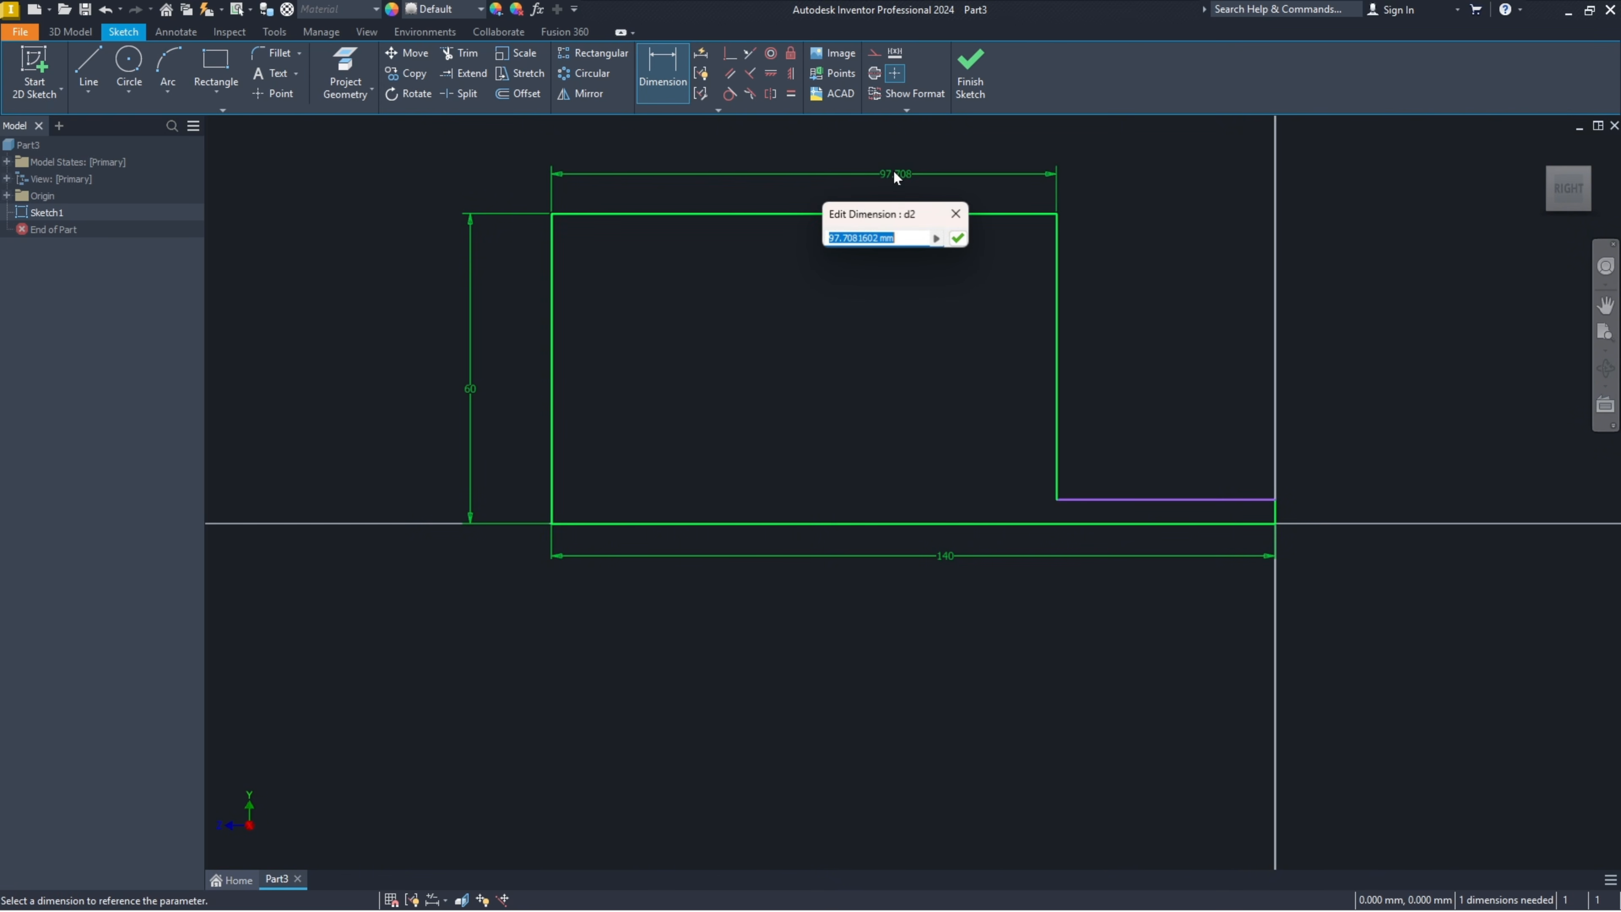
text(20)
key(Return)
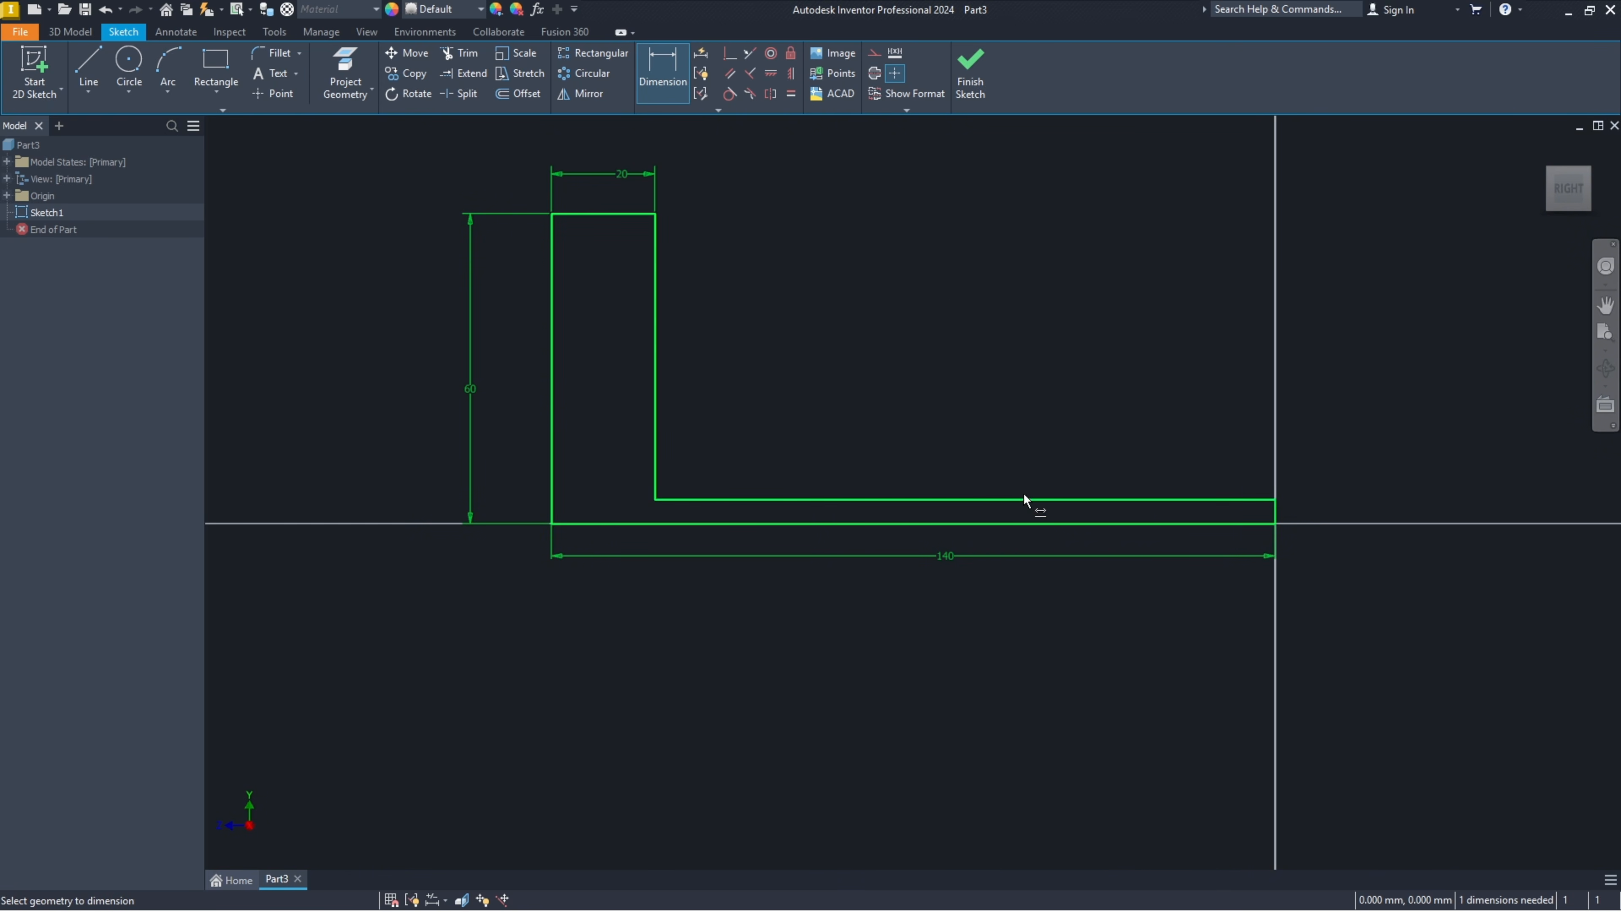
Step: Dimension the base's thickness at 10 mm and finish the sketch
click(1027, 498)
click(1036, 524)
click(1064, 433)
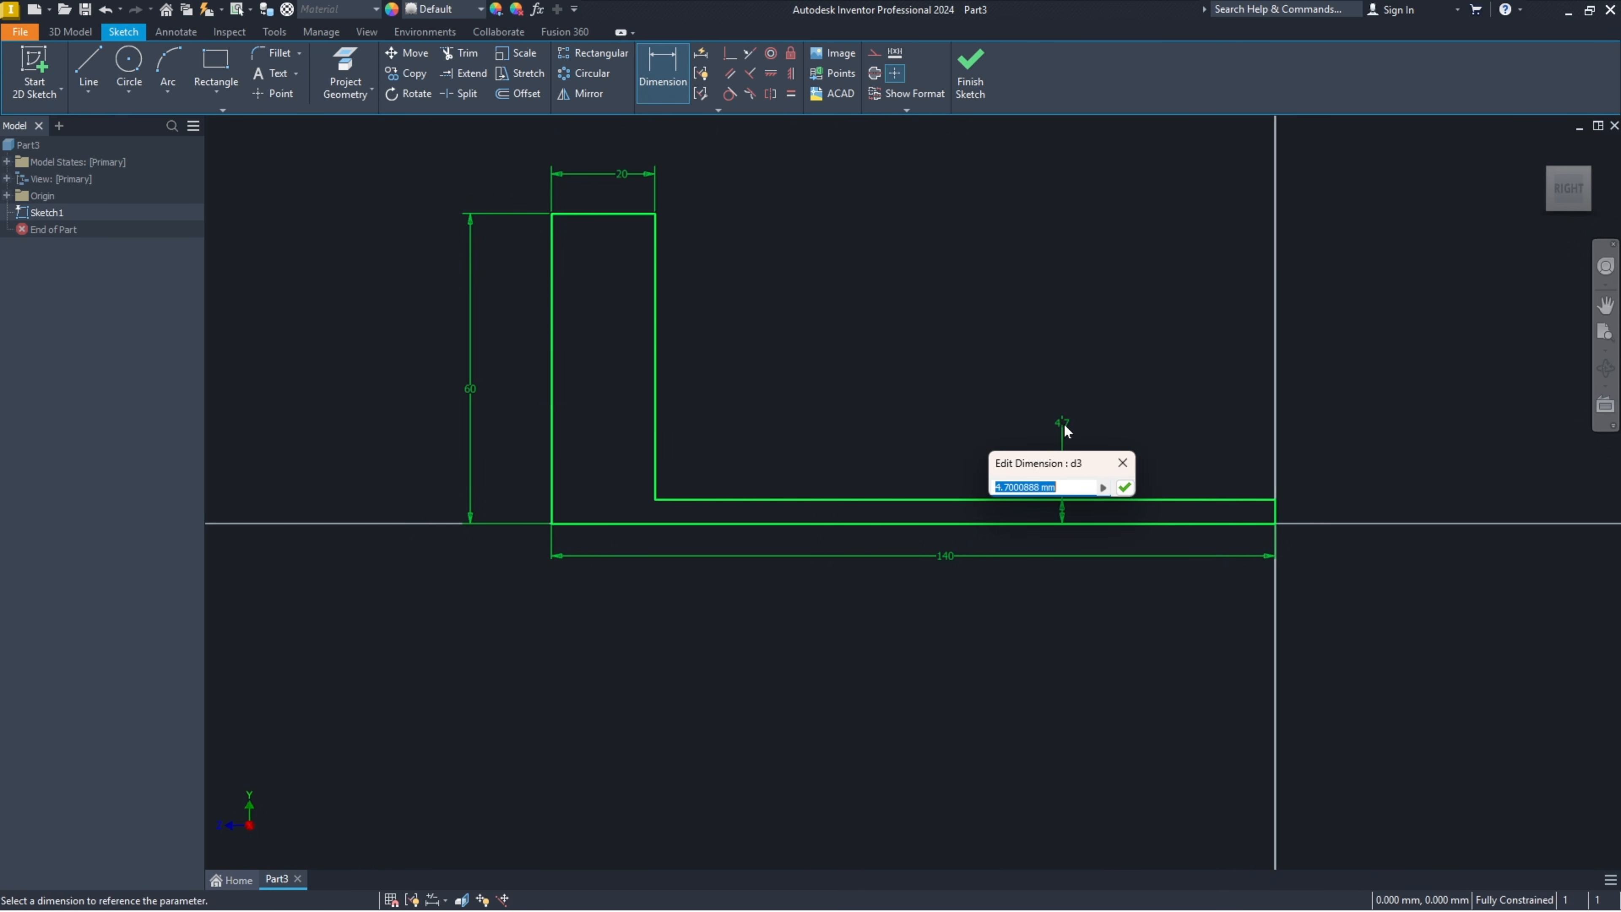
text(10)
key(Return)
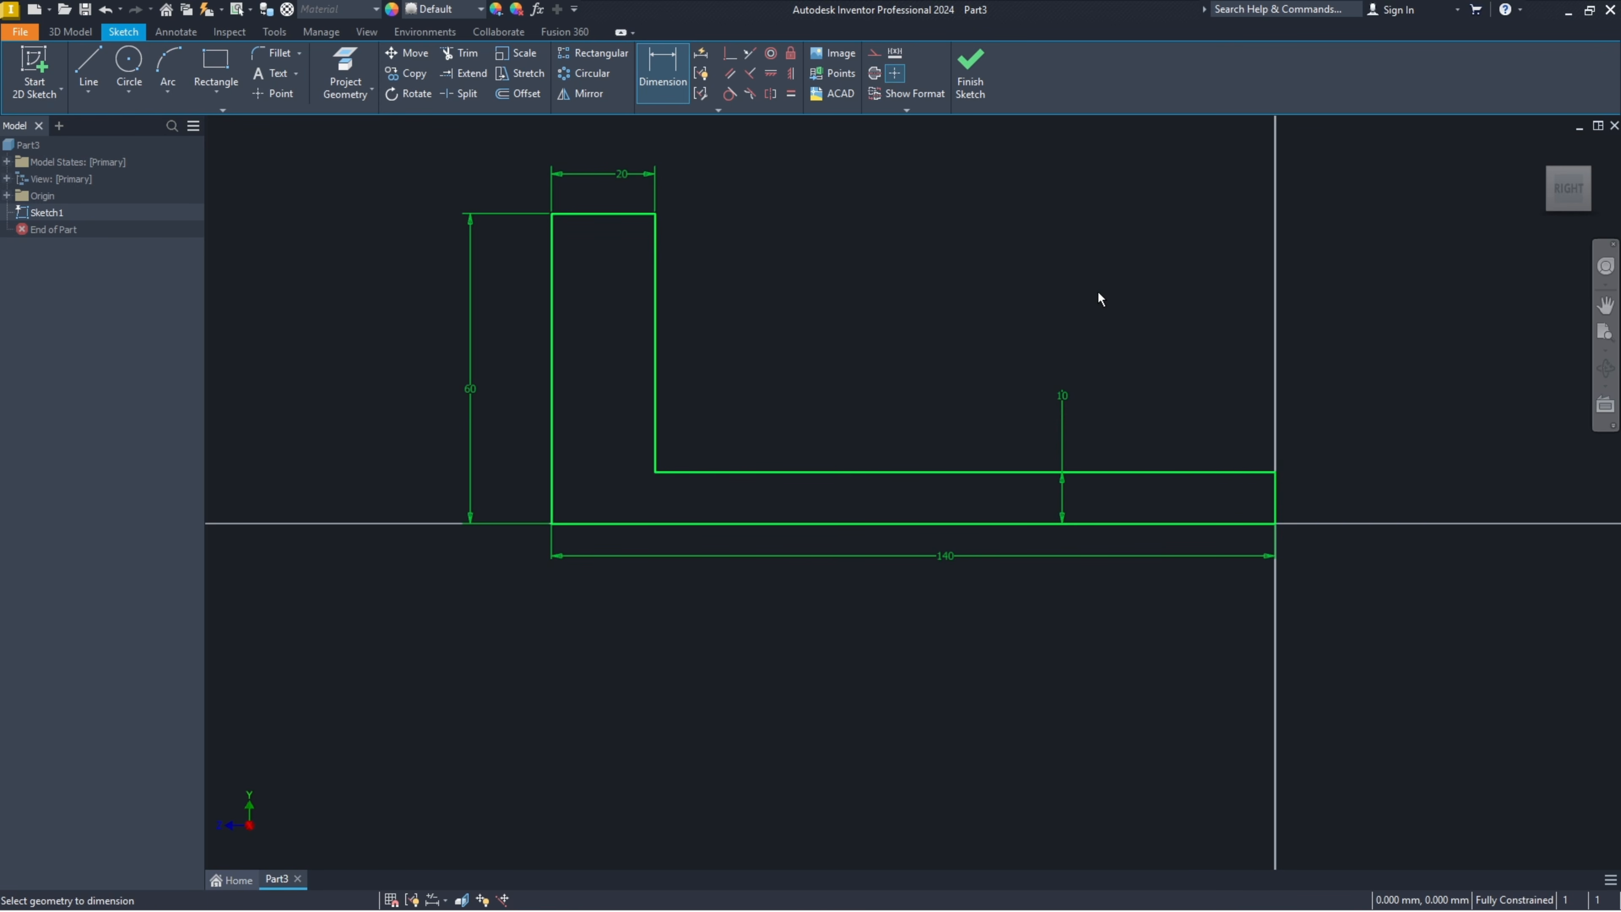
click(970, 70)
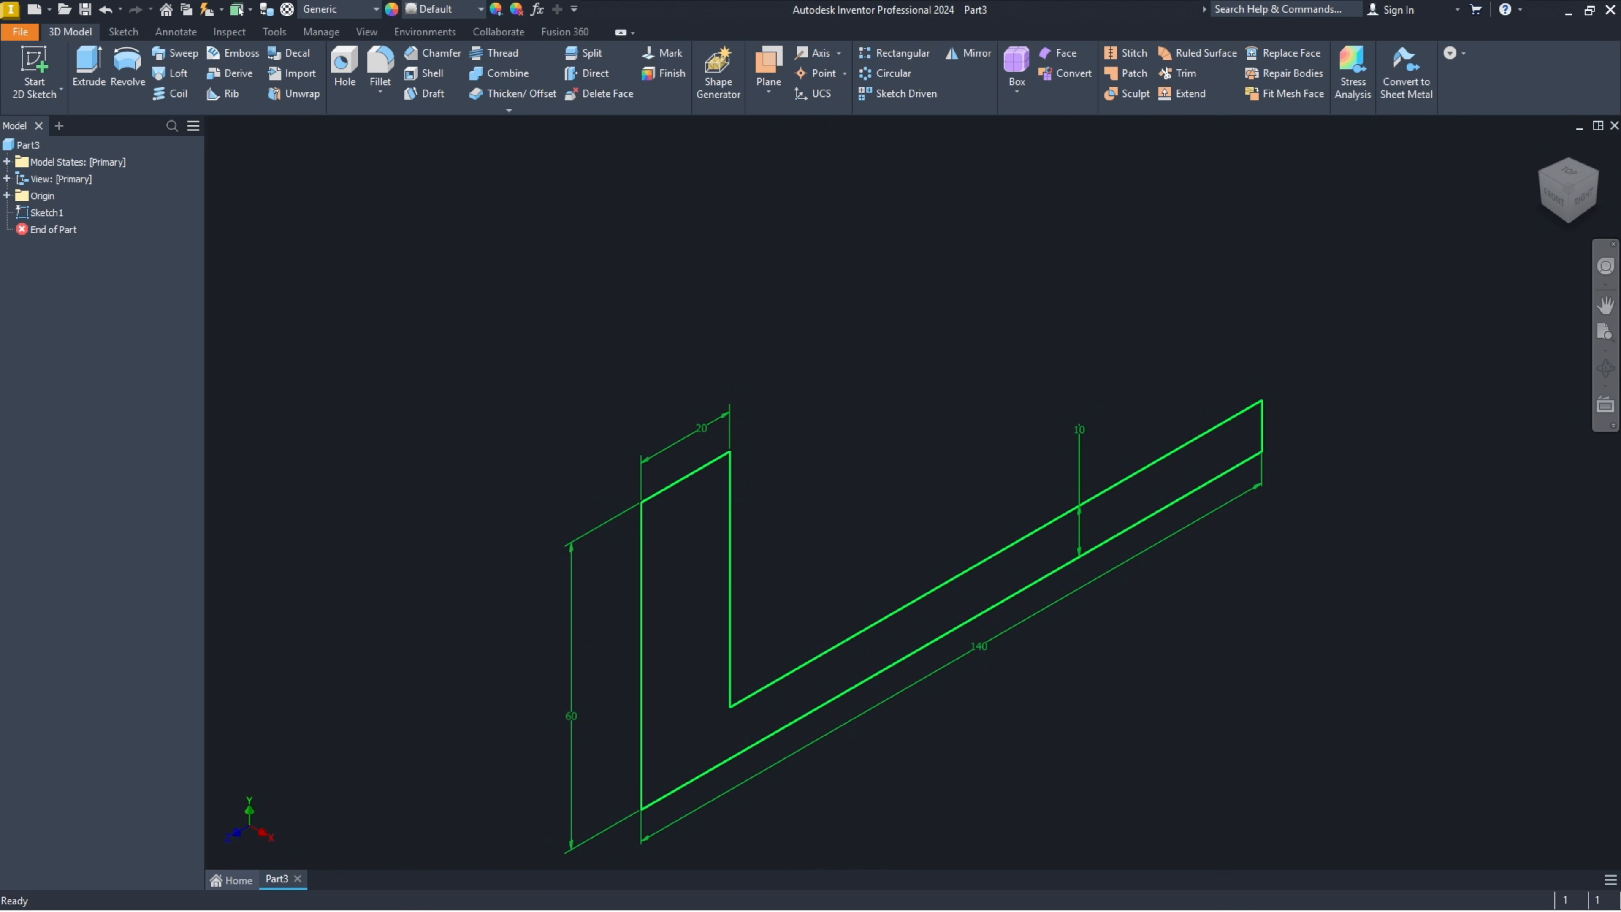
Step: Box the side view's 40 mm width dimension in red in the PDF drawing and return to Inventor
key(alt+Tab)
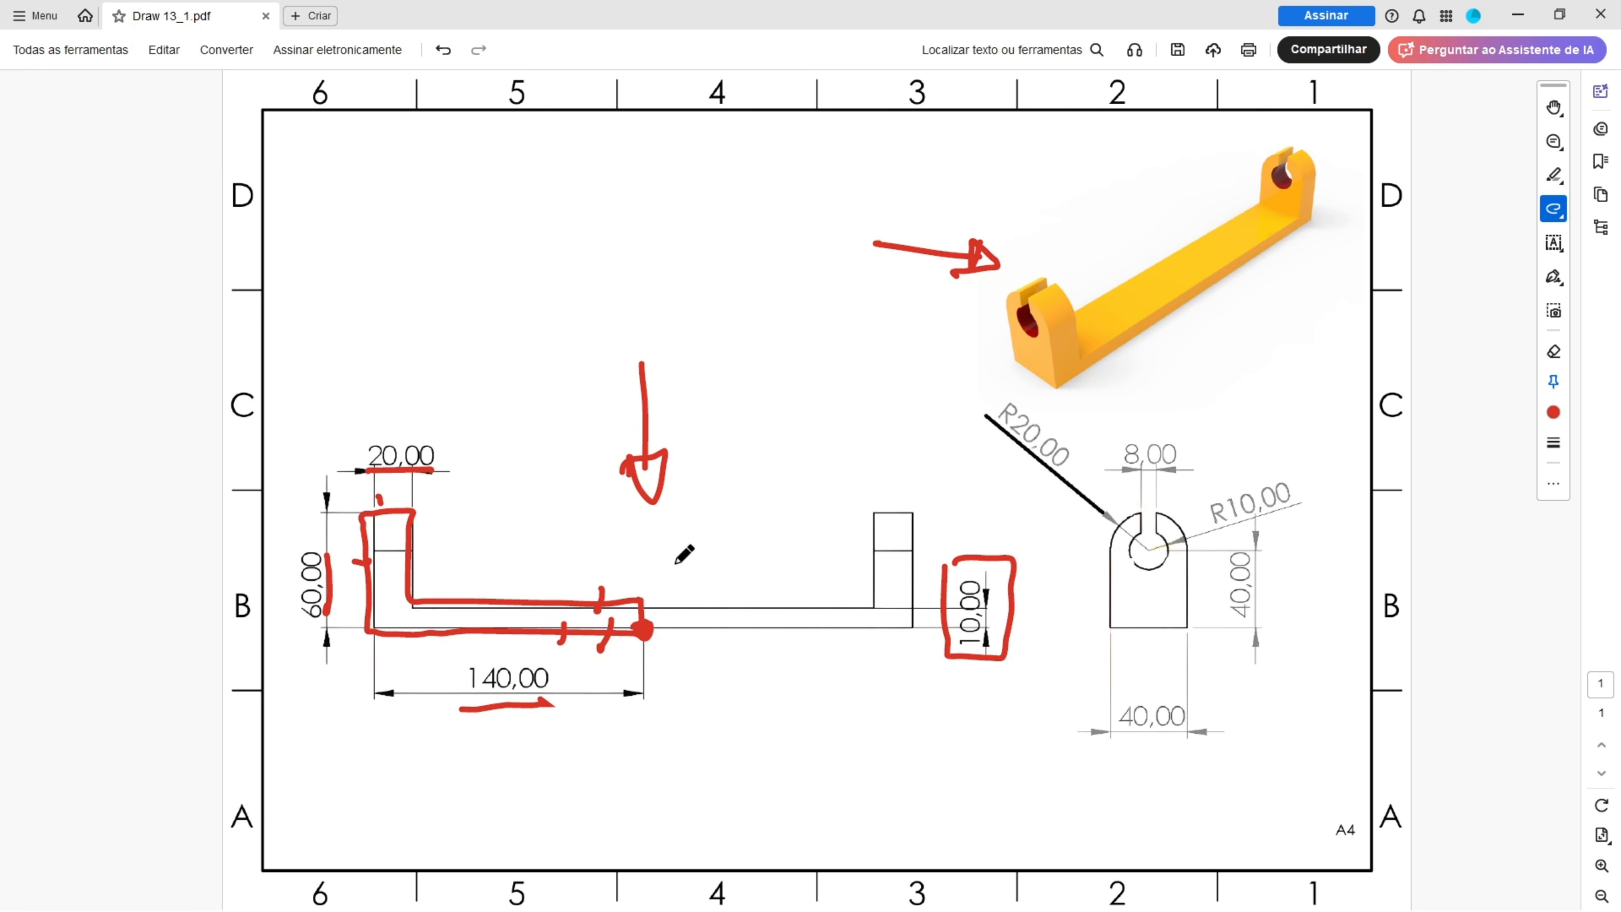
mouse_move(1111, 708)
mouse_down()
mouse_move(1206, 693)
mouse_move(1104, 760)
mouse_move(1099, 702)
mouse_up()
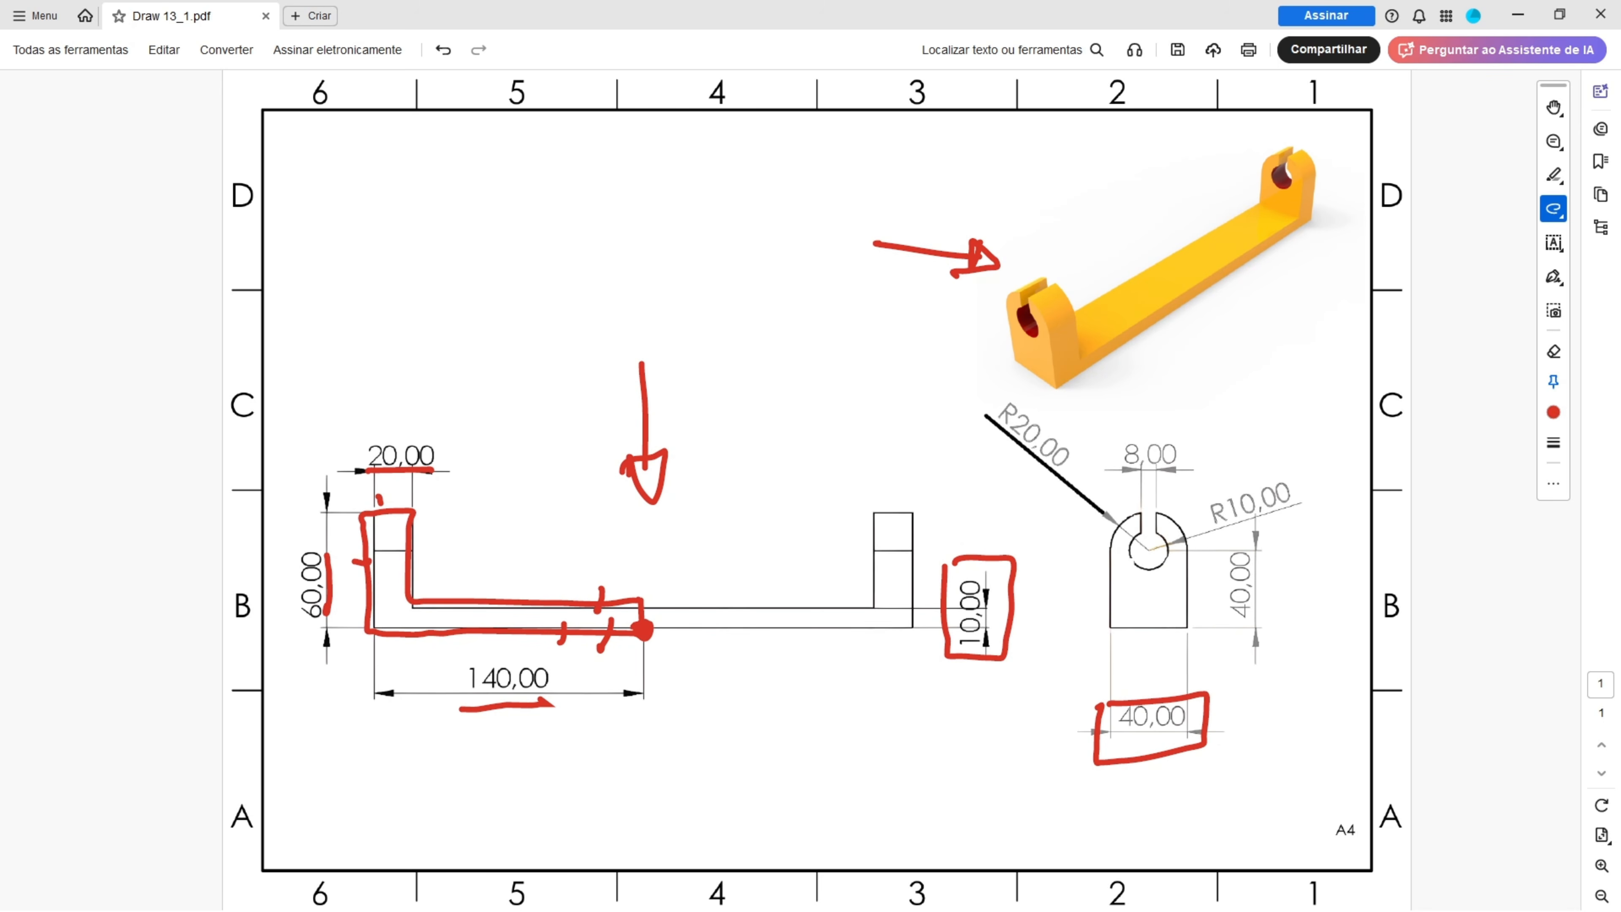
key(alt+Tab)
Step: Extrude the L-shaped profile symmetrically about the sketch plane by 40 mm
click(89, 67)
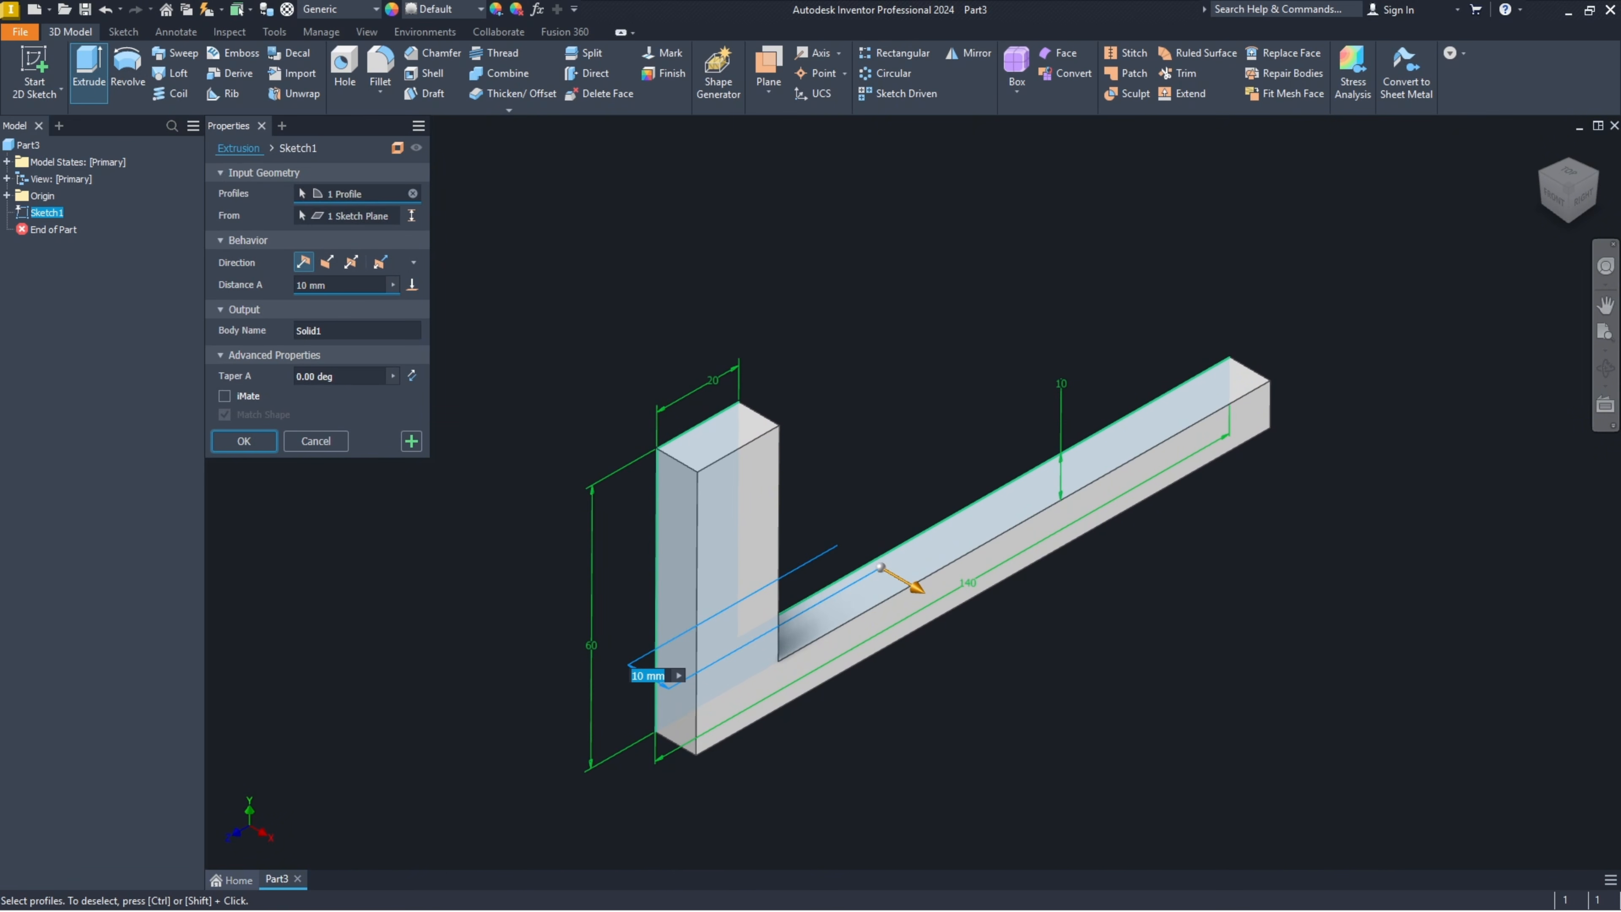
click(352, 262)
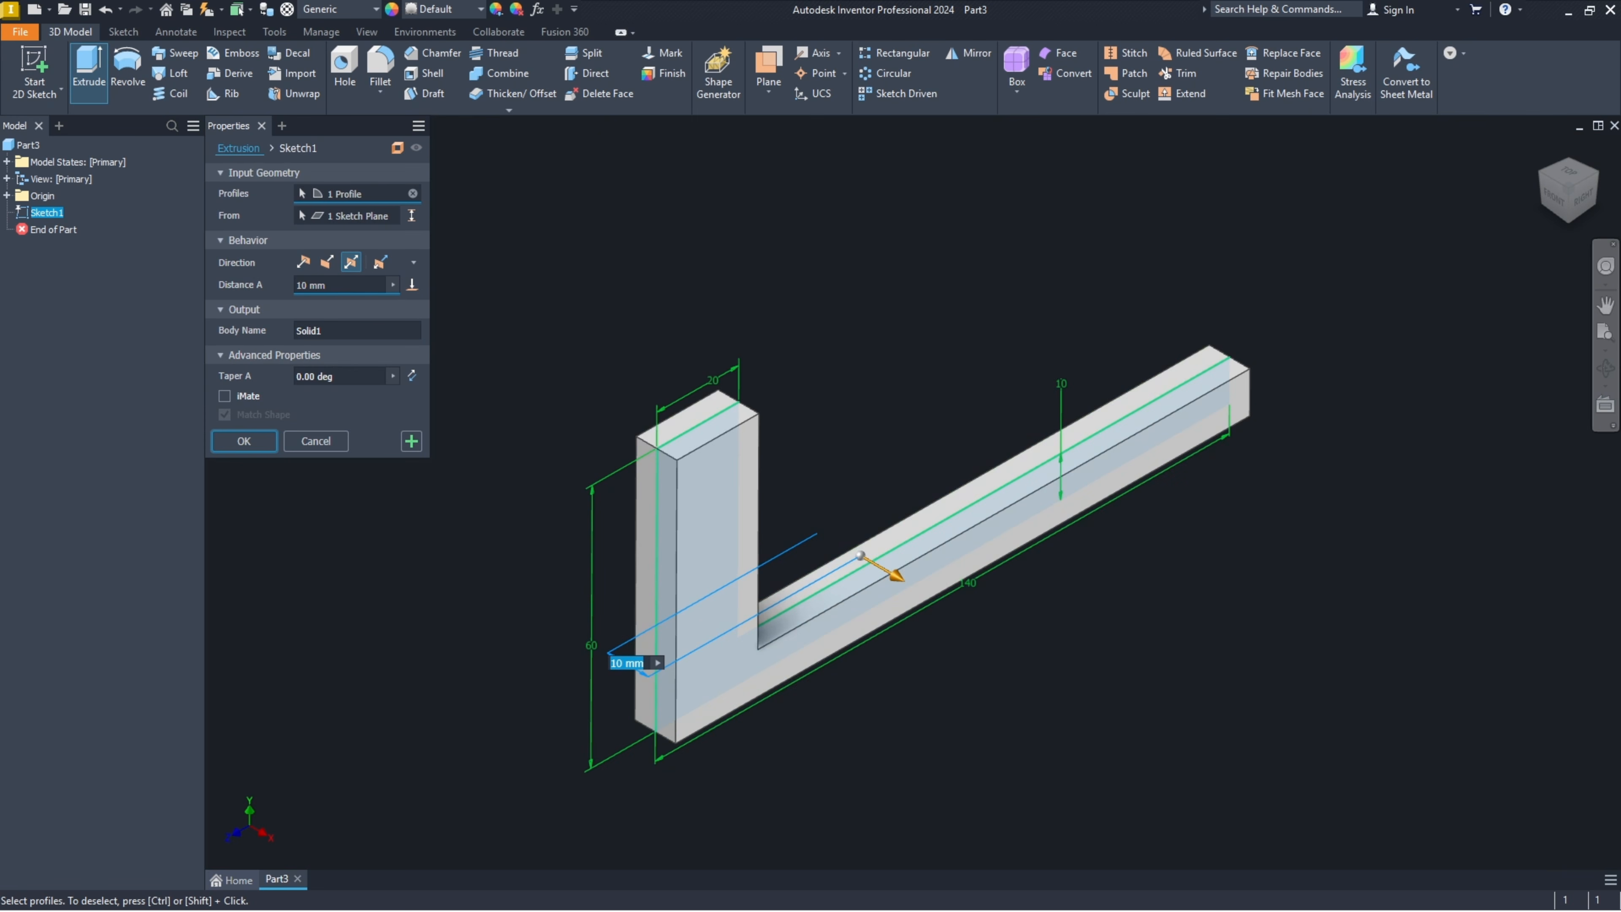
text(40)
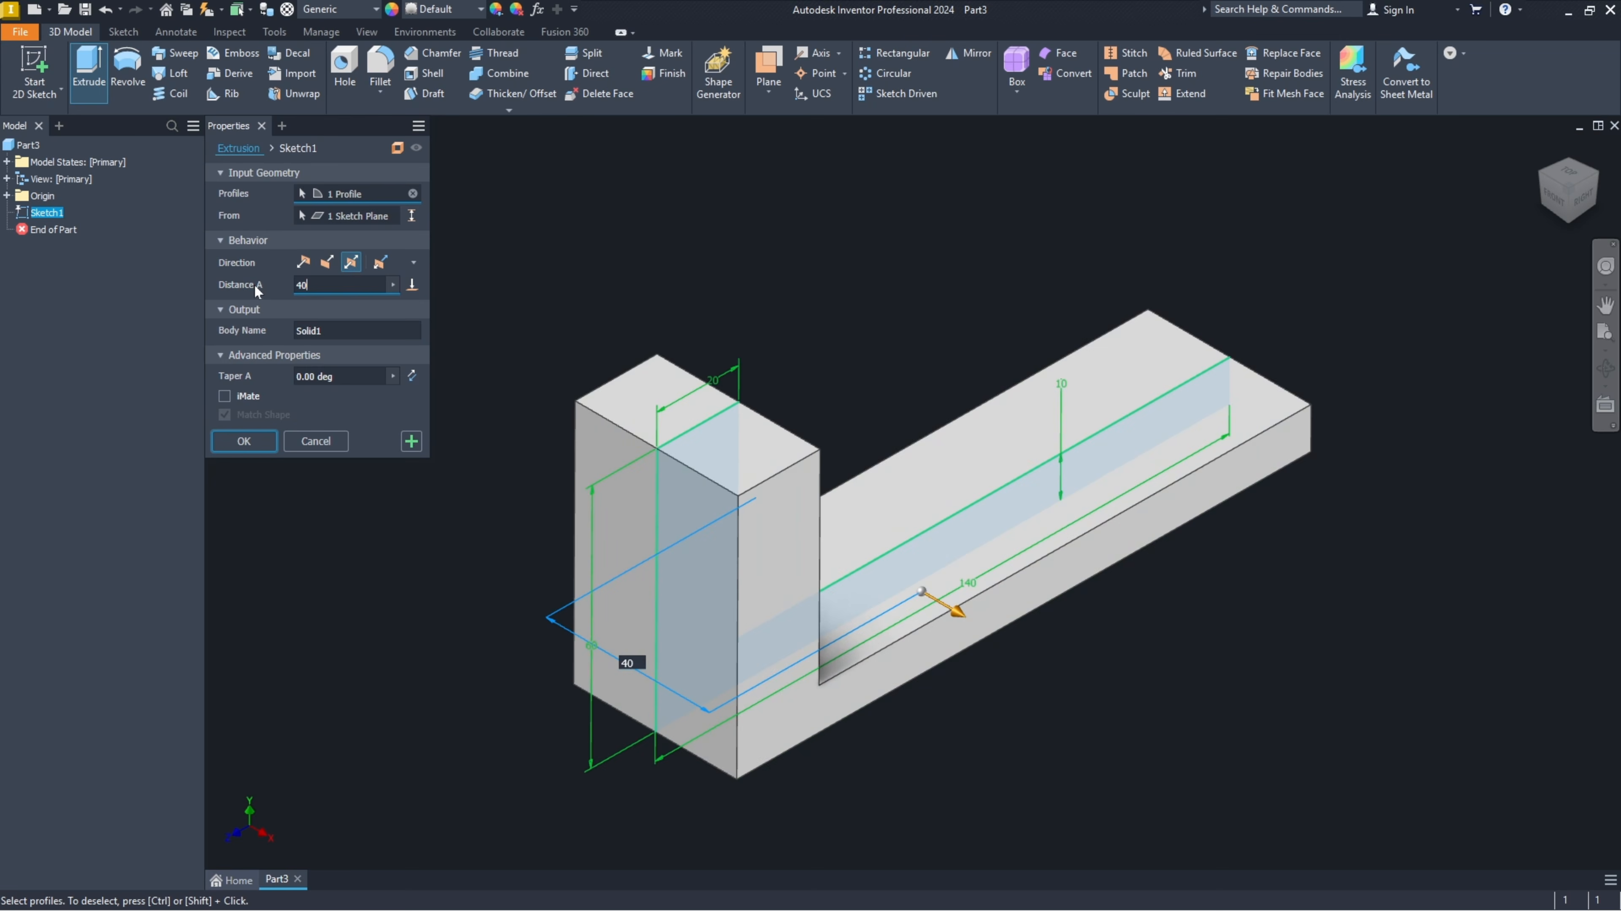
click(243, 441)
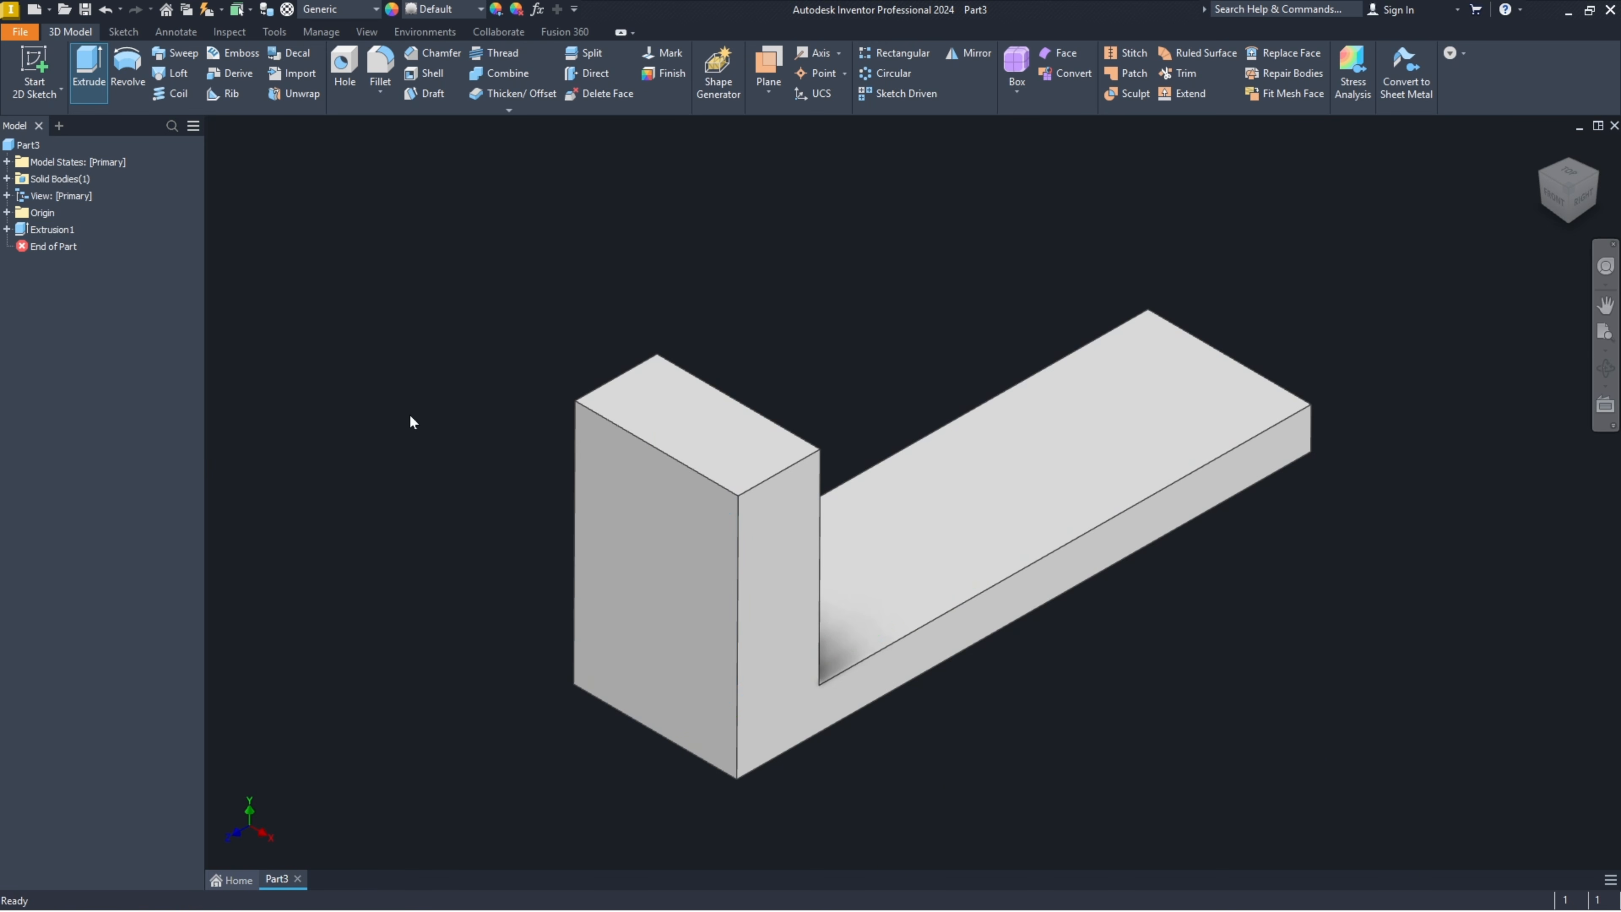
shift+middle_drag(854, 269, 959, 256)
key(F6)
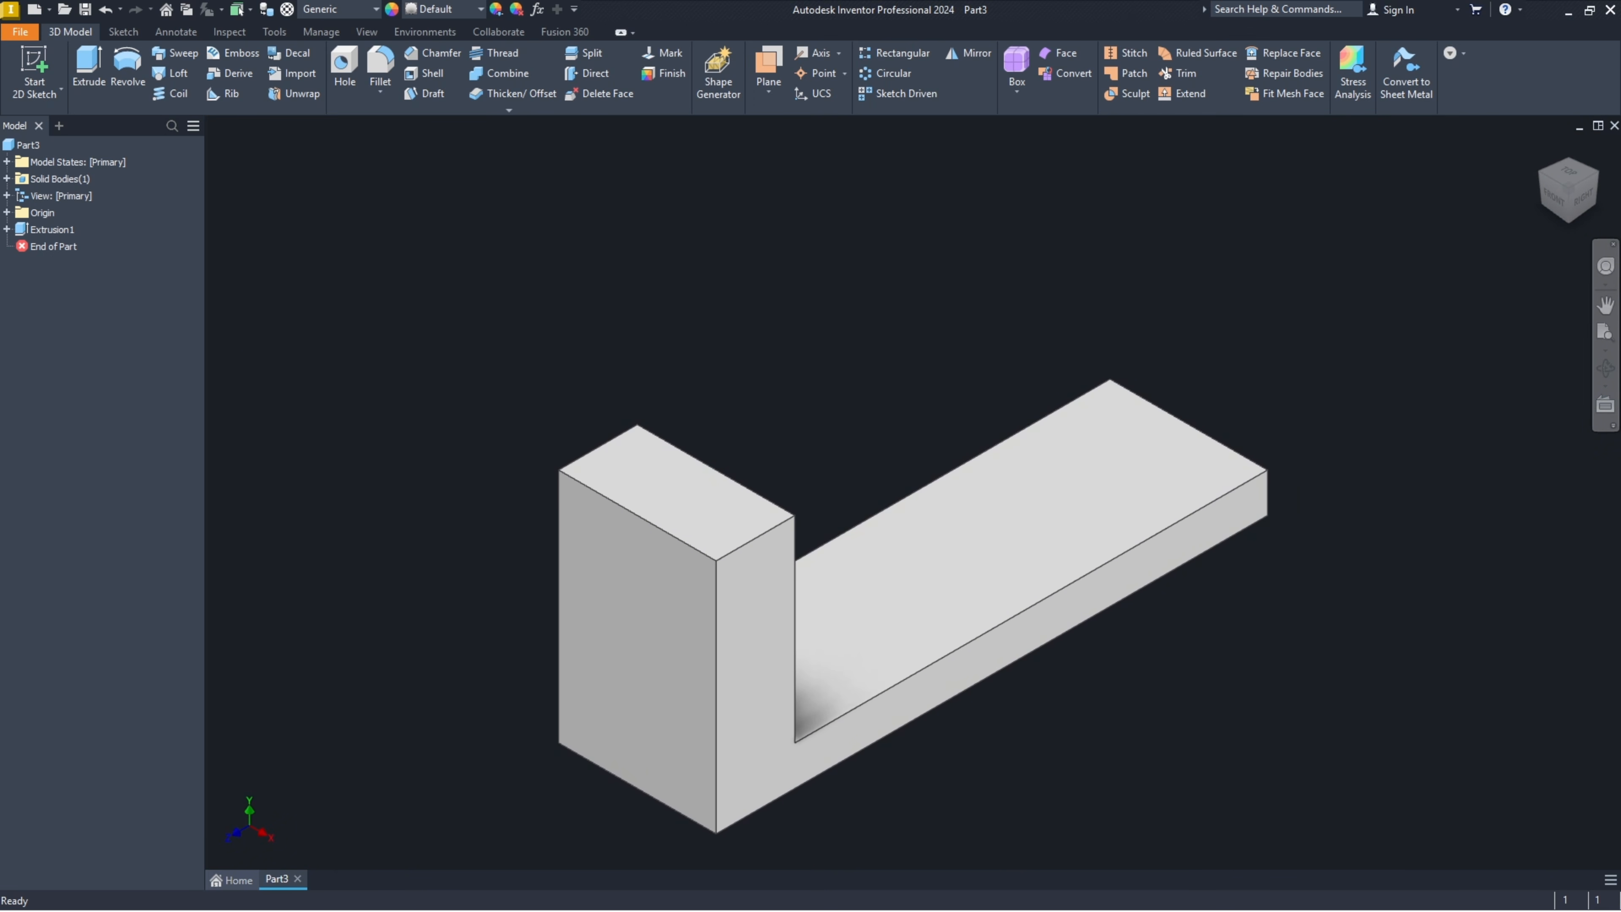
Step: Trace the rounded top of the side view in red in the PDF drawing and return to Inventor
key(alt+Tab)
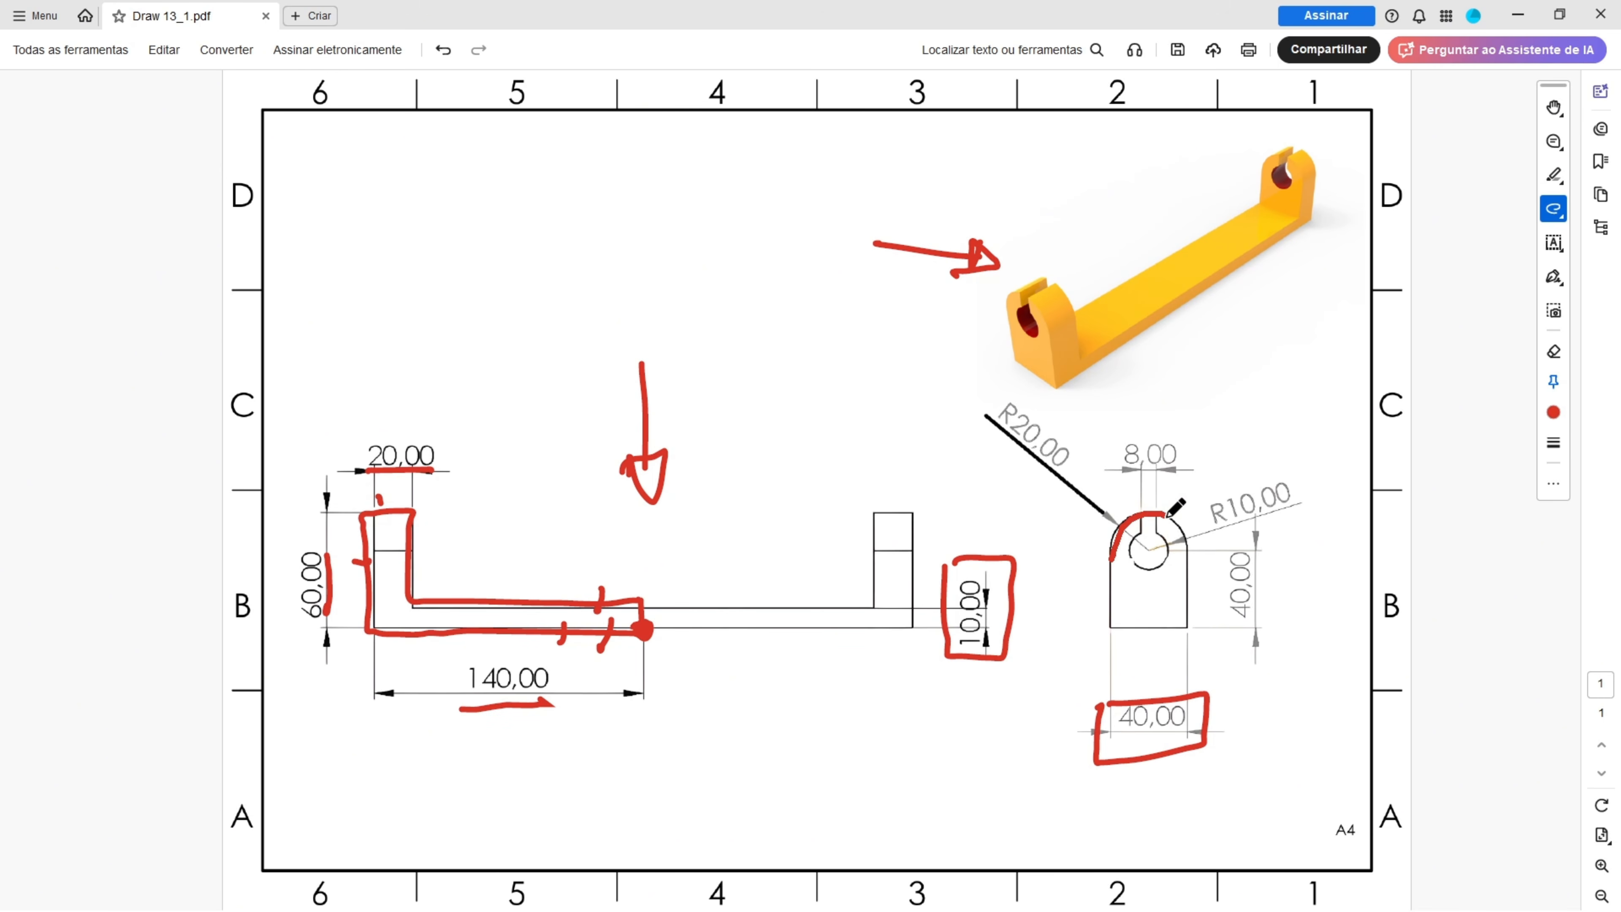
drag(1168, 515, 1186, 554)
key(alt+Tab)
Step: Apply a full round fillet to the upright's top, using its two opposite side faces and the top face as centre
click(383, 94)
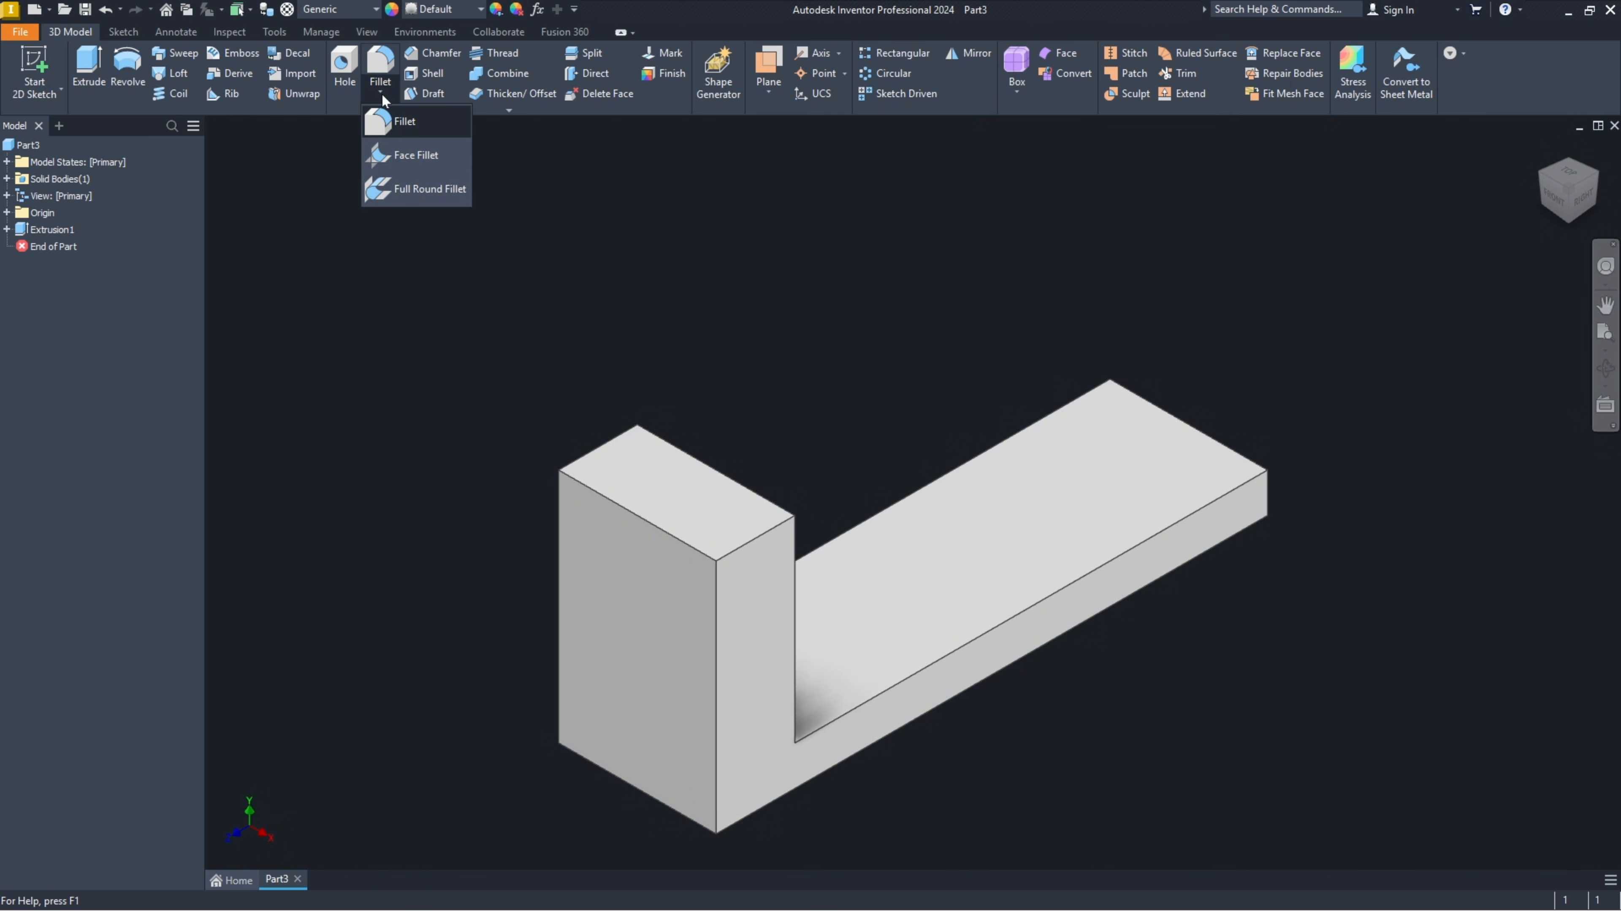
click(398, 195)
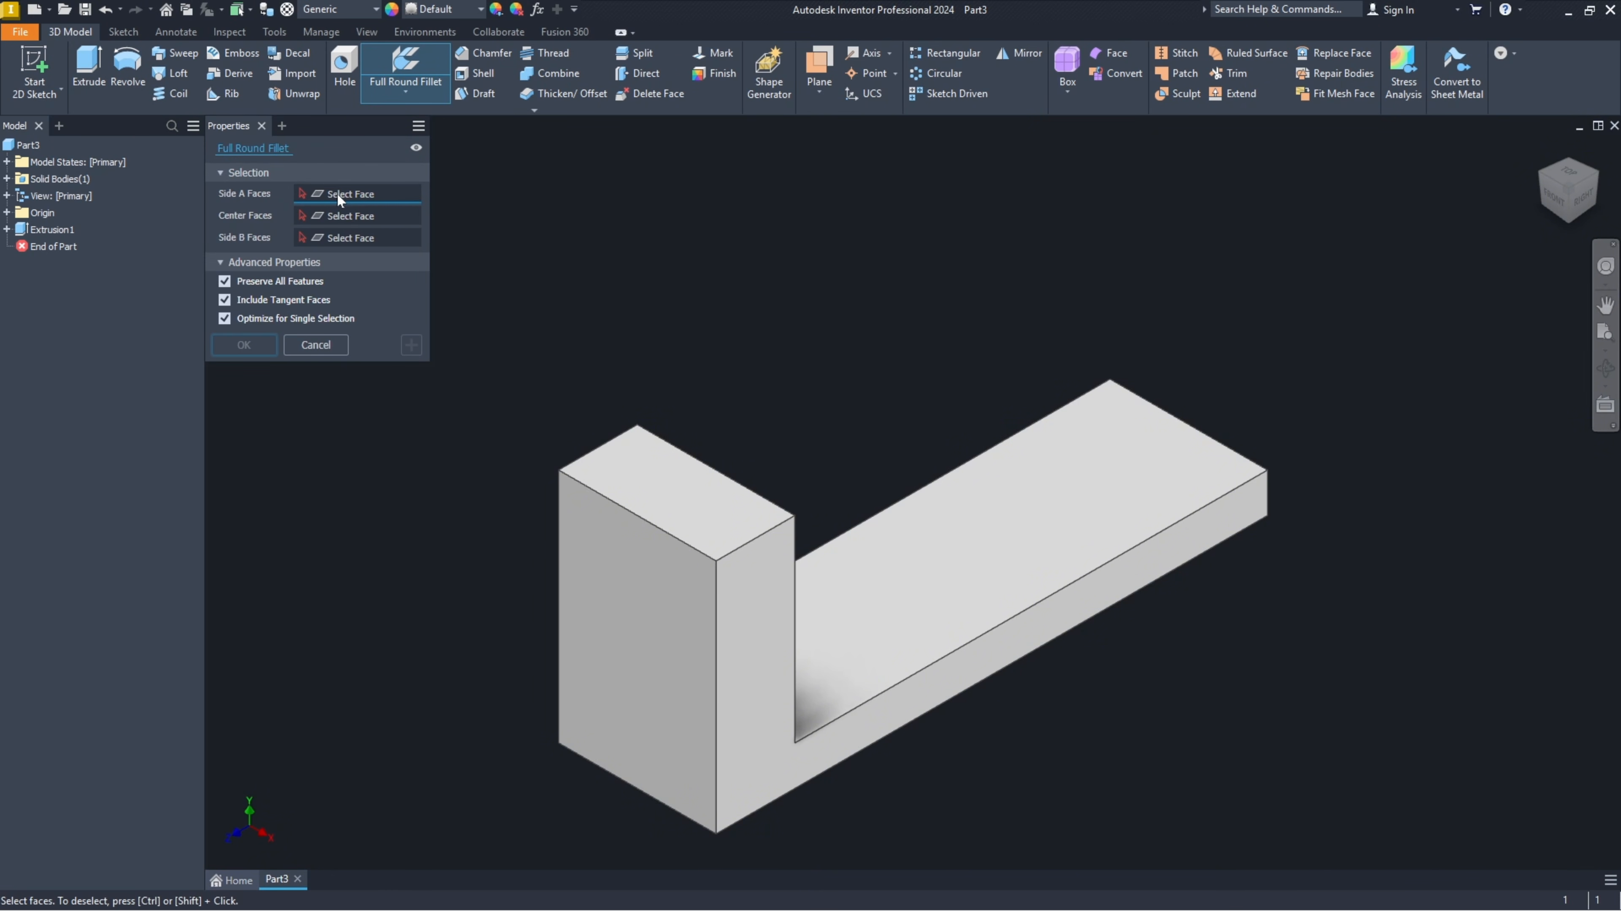
click(737, 632)
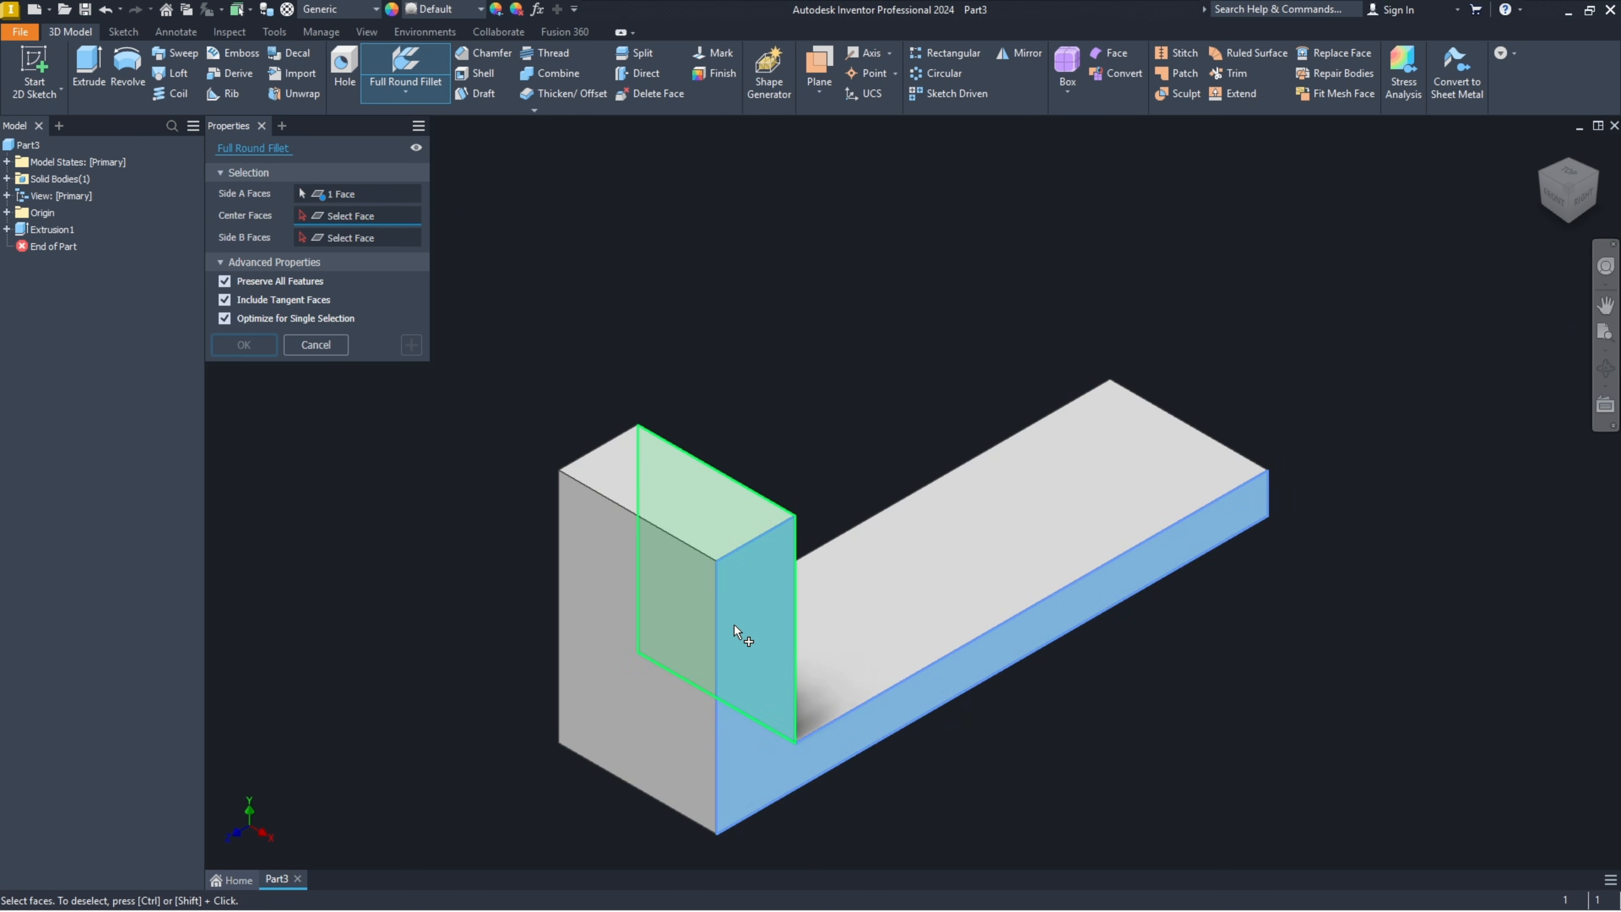
click(651, 478)
shift+middle_drag(518, 536, 250, 351)
click(963, 680)
click(244, 345)
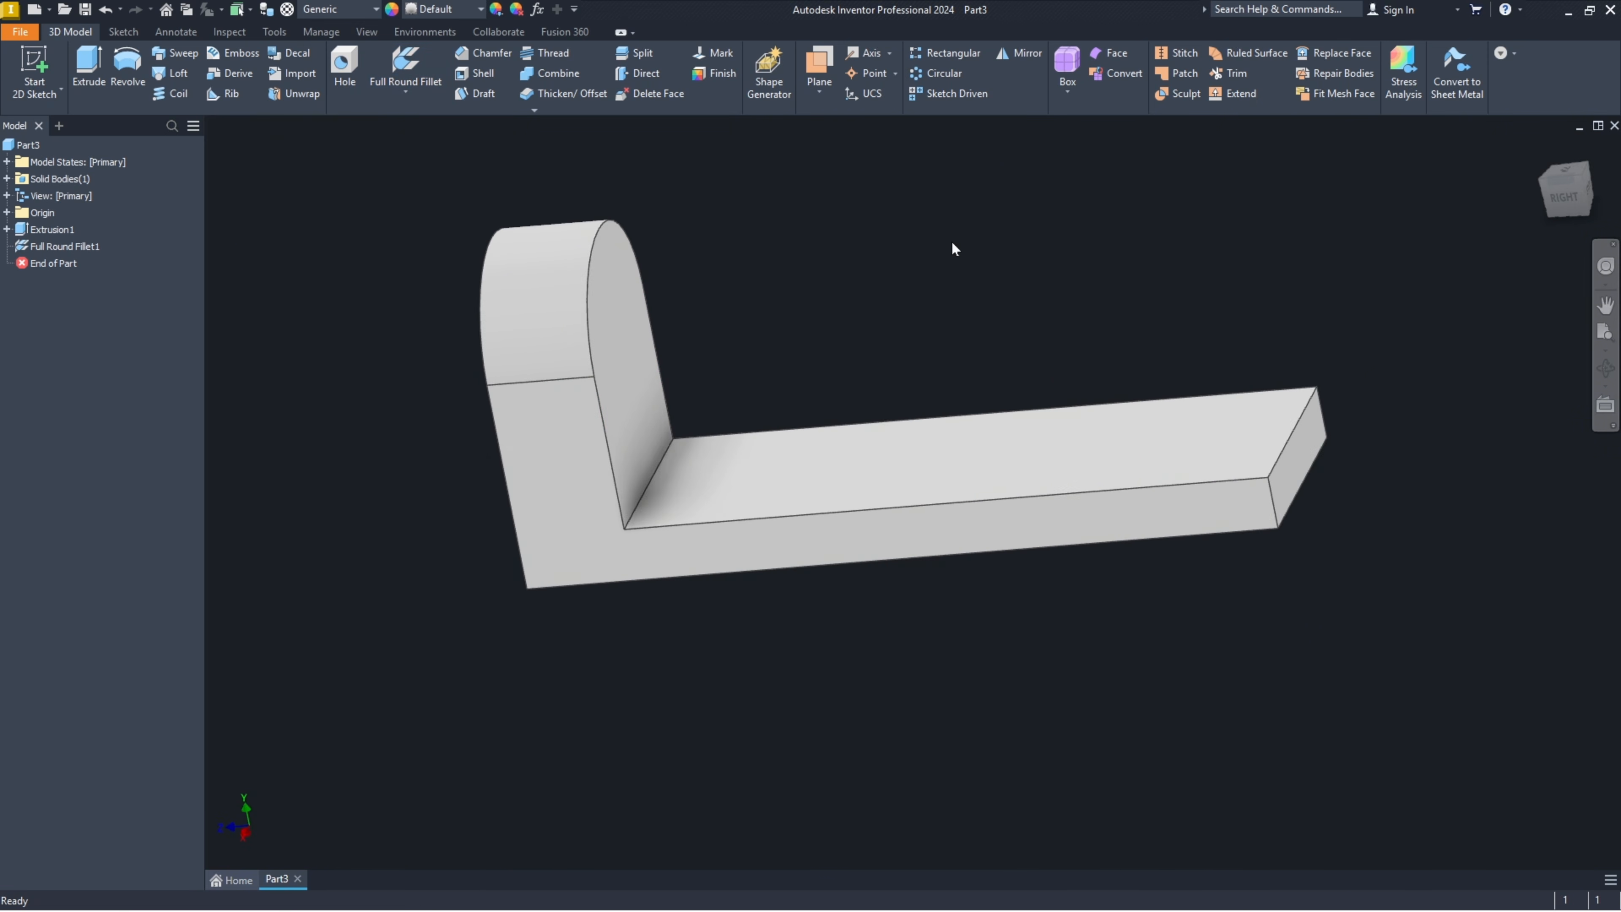
key(F6)
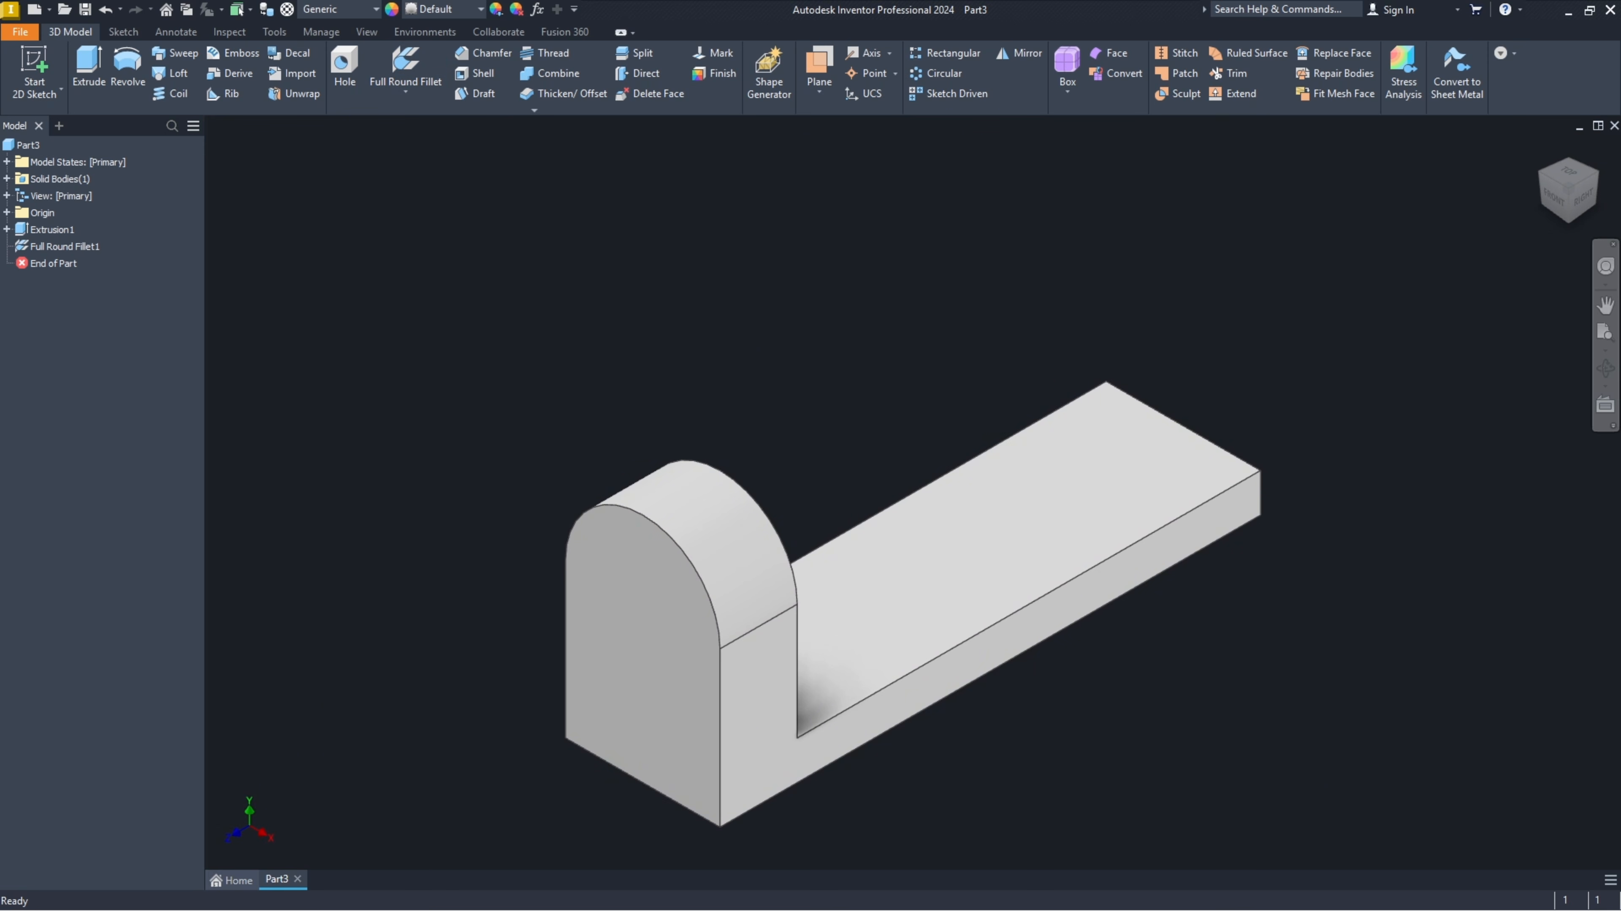
Step: Trace the side view's hole and slot in red in the PDF drawing, box the R10, 8 and 40 mm height dimensions, and return to Inventor
key(alt+Tab)
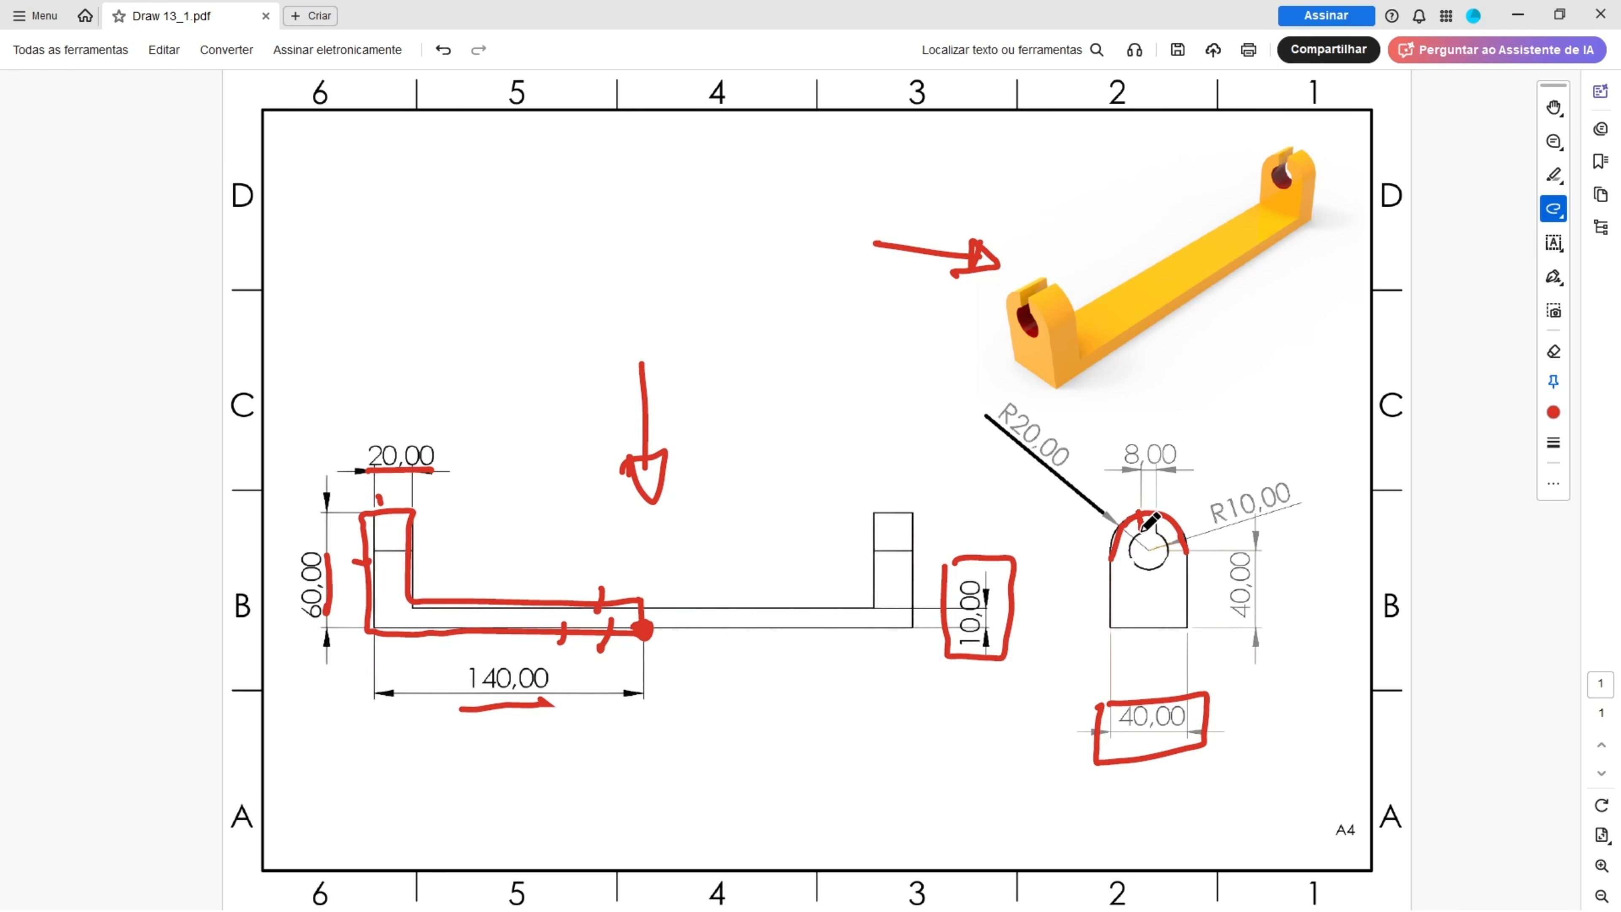
mouse_move(1127, 554)
mouse_down()
mouse_move(1171, 566)
mouse_move(1161, 535)
mouse_up()
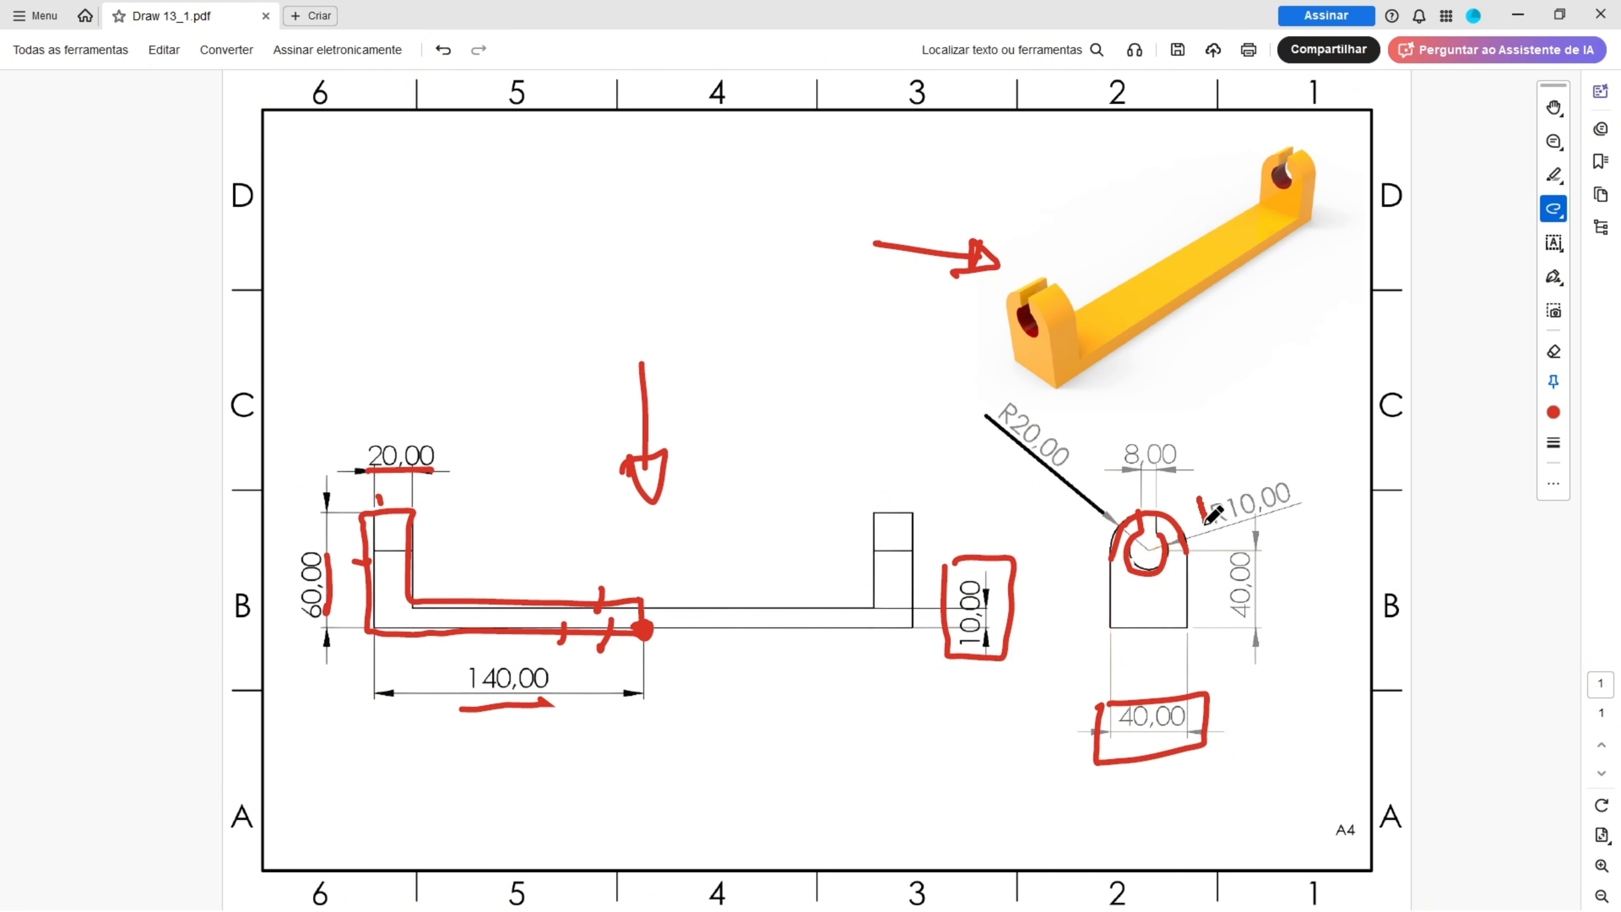
mouse_move(1204, 522)
mouse_down()
mouse_move(1308, 515)
mouse_move(1286, 464)
mouse_move(1153, 534)
mouse_up()
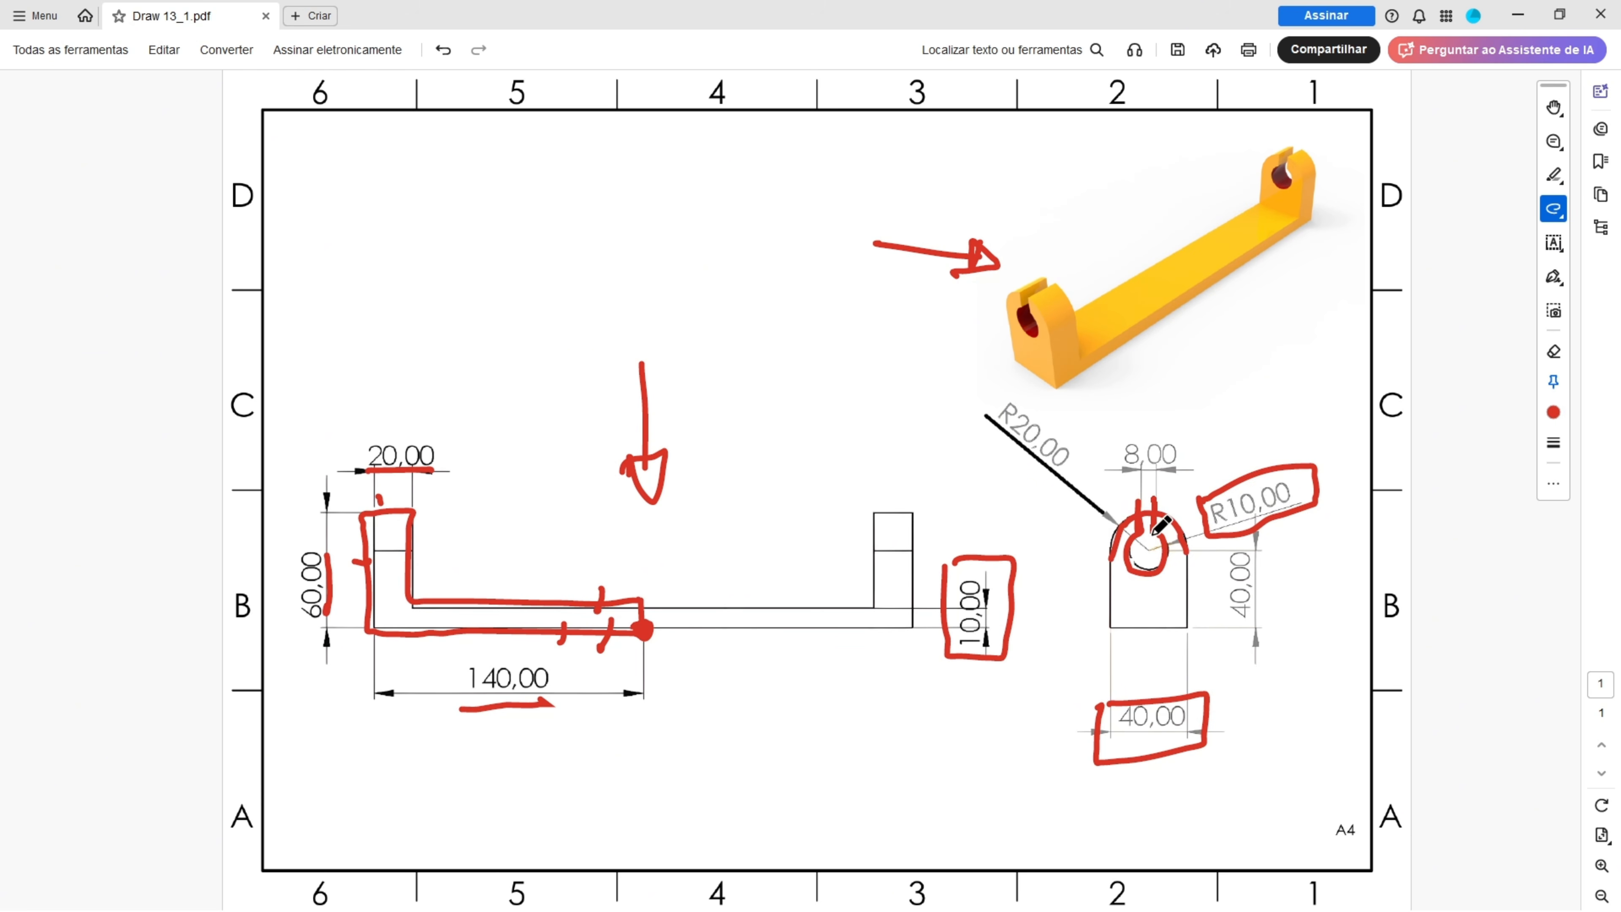
mouse_move(1113, 440)
mouse_down()
mouse_move(1114, 477)
mouse_move(1191, 427)
mouse_move(1098, 440)
mouse_up()
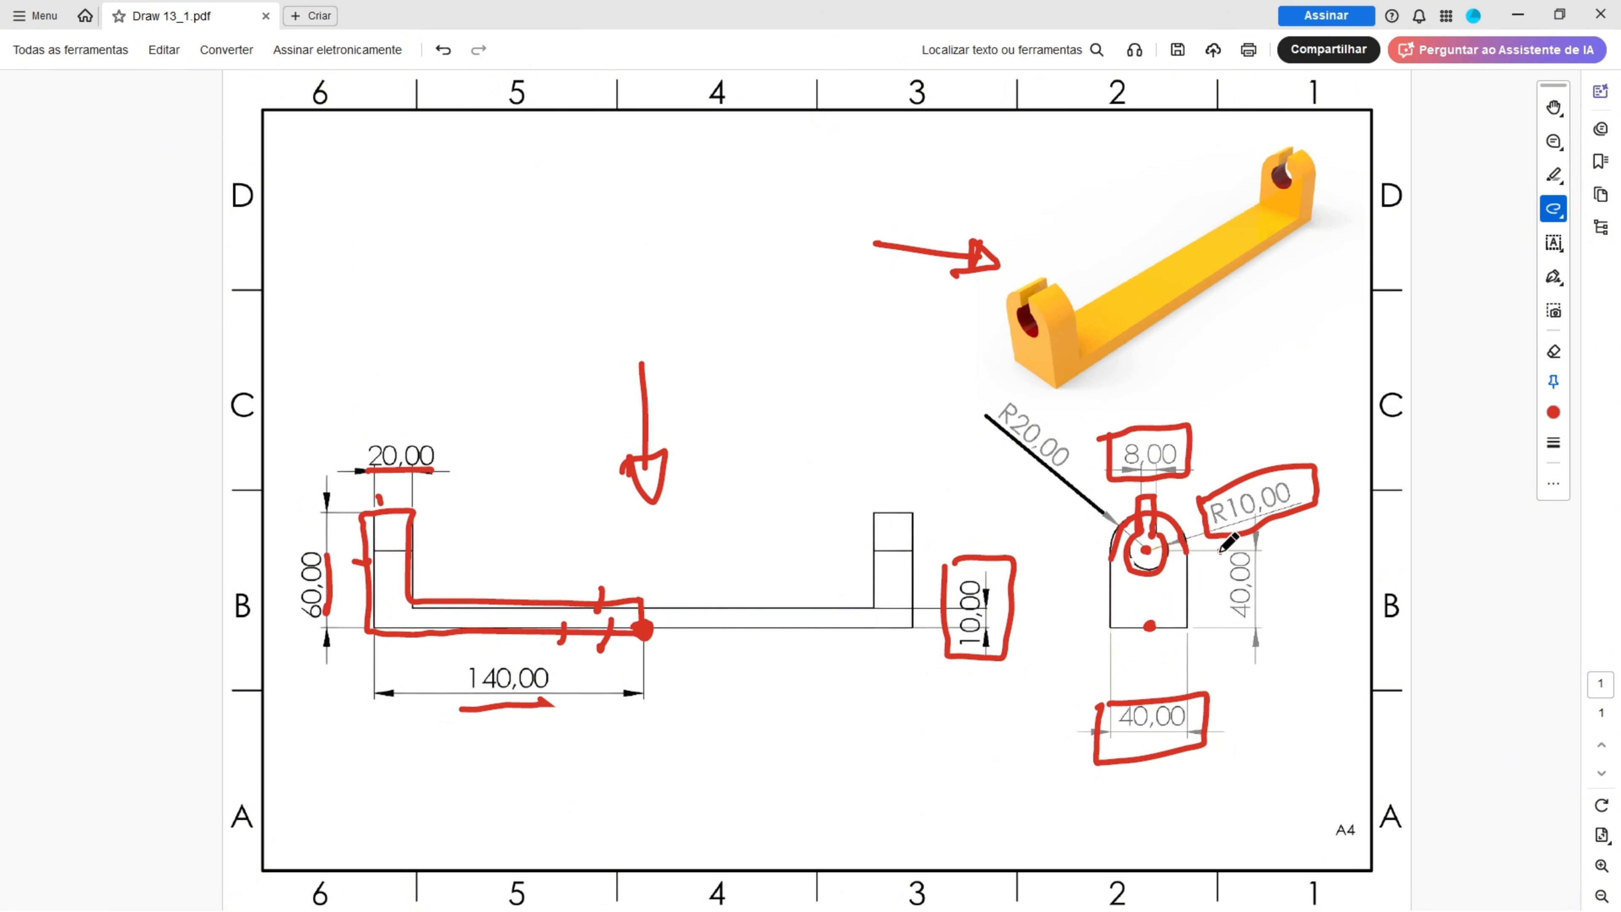
mouse_move(1220, 552)
mouse_down()
mouse_move(1201, 629)
mouse_move(1269, 551)
mouse_move(1212, 548)
mouse_up()
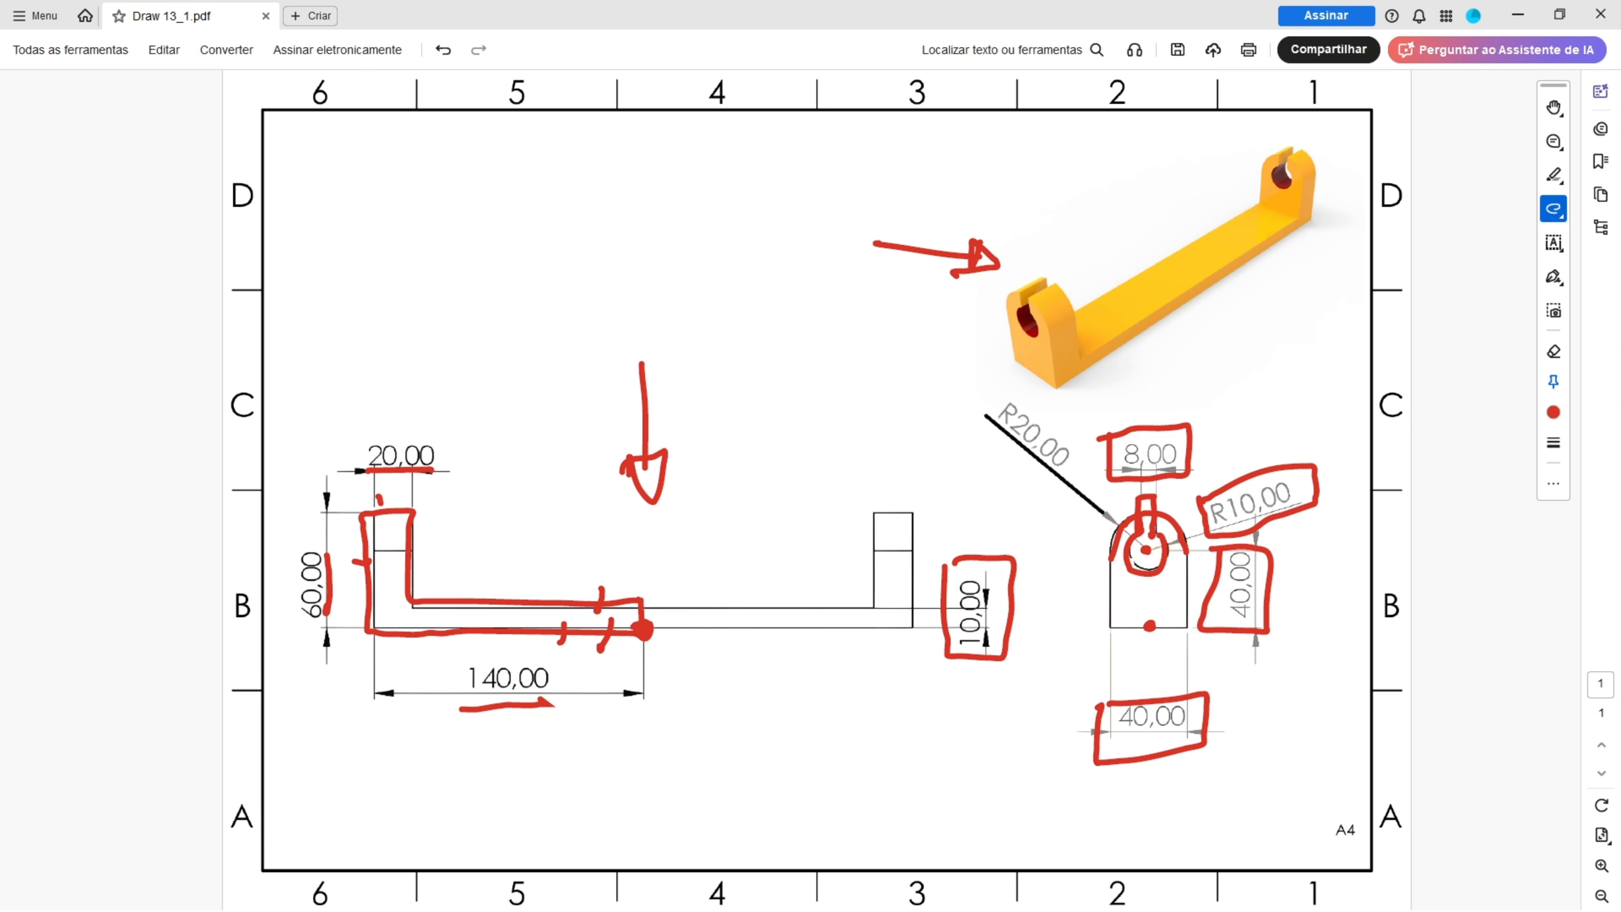
key(alt+Tab)
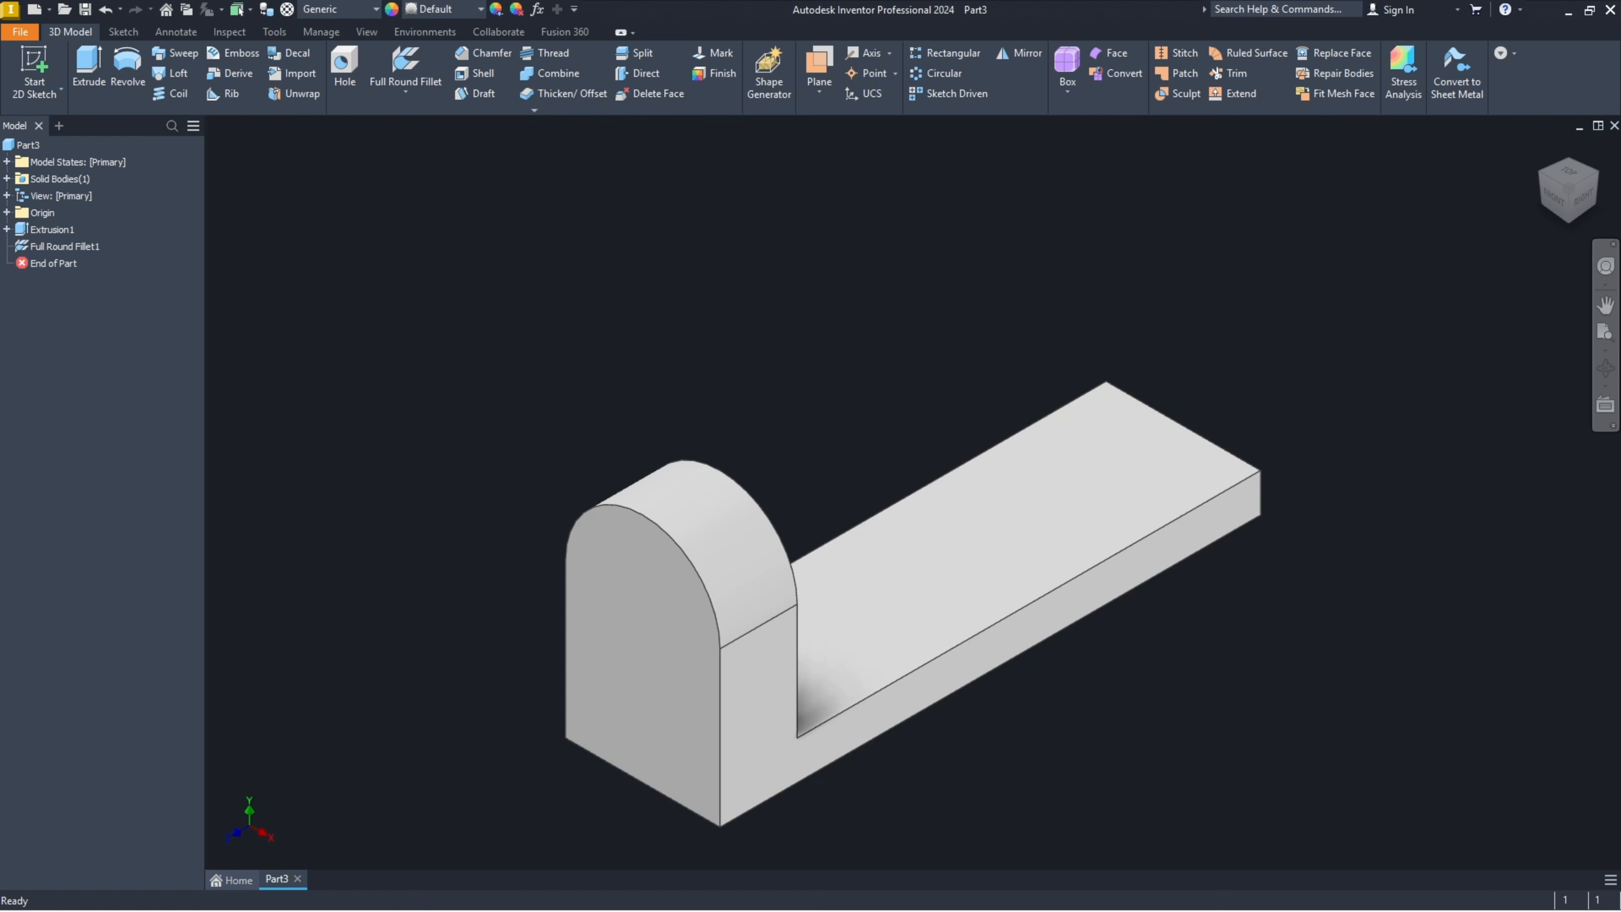
Step: Start a sketch on the upright's outer face and draw a 20 mm diameter circle concentric with the rounded top, placing its dimension outside the face
click(34, 70)
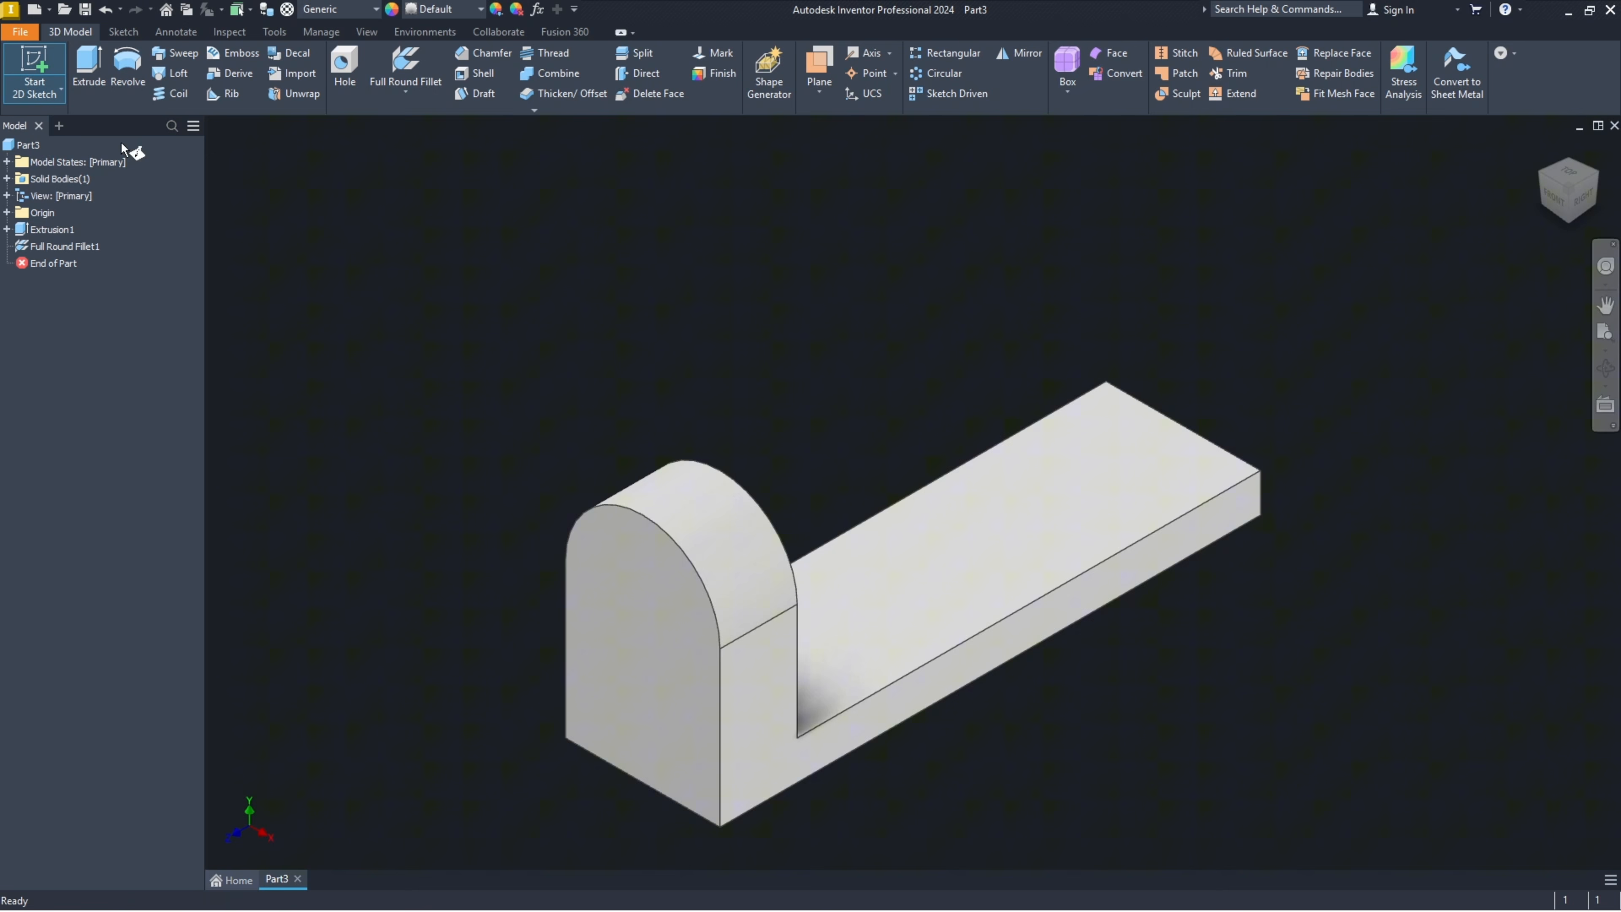
click(660, 627)
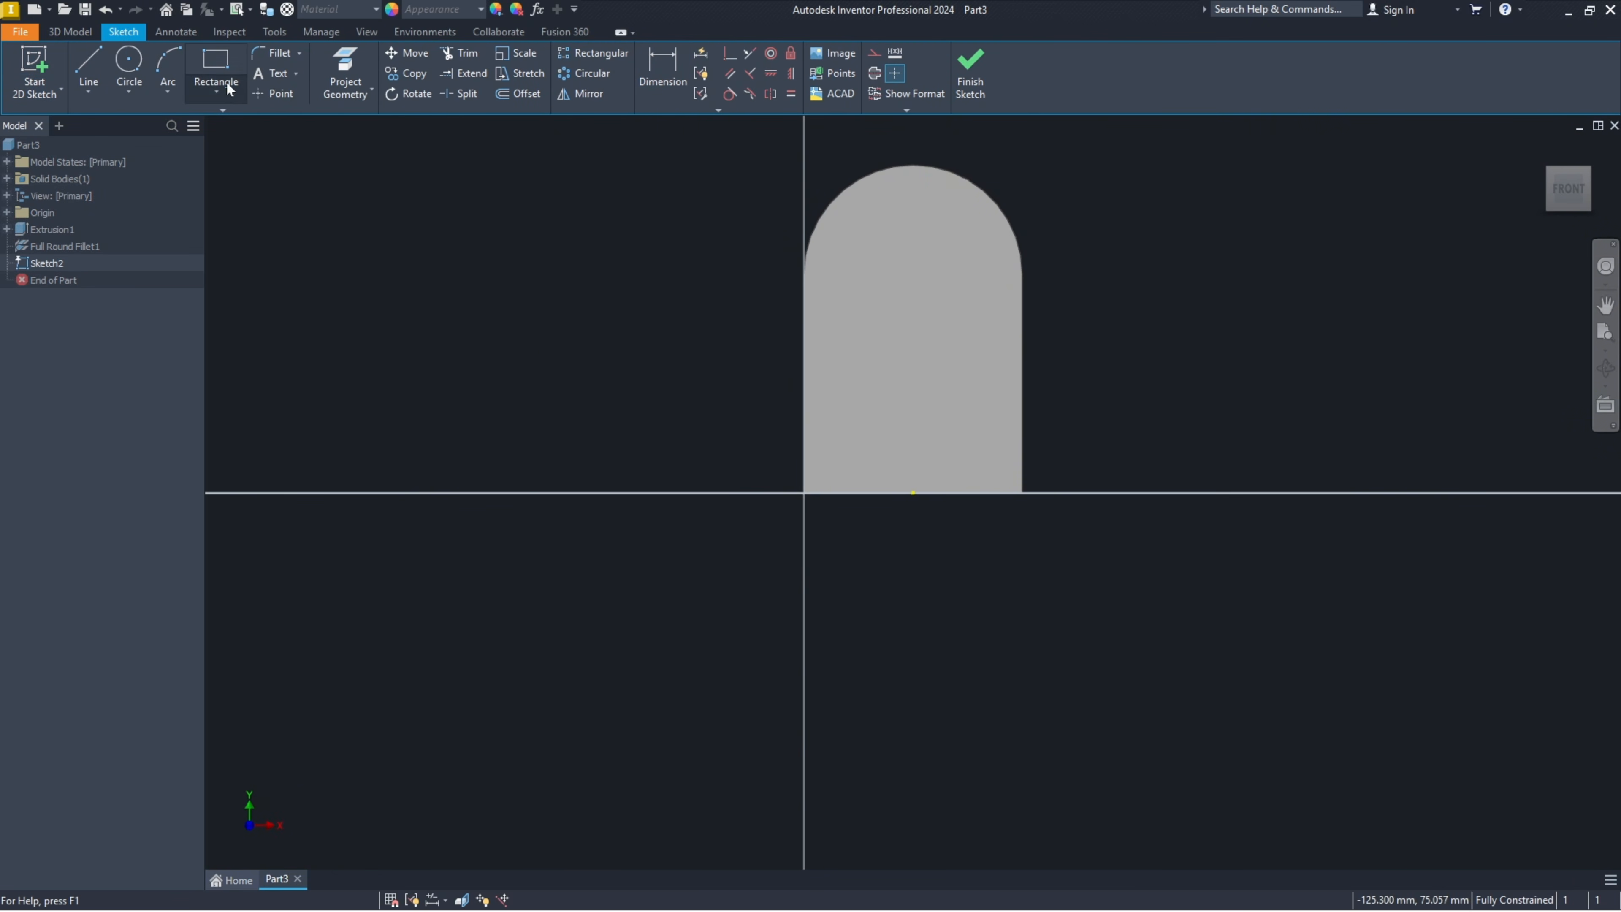
click(128, 61)
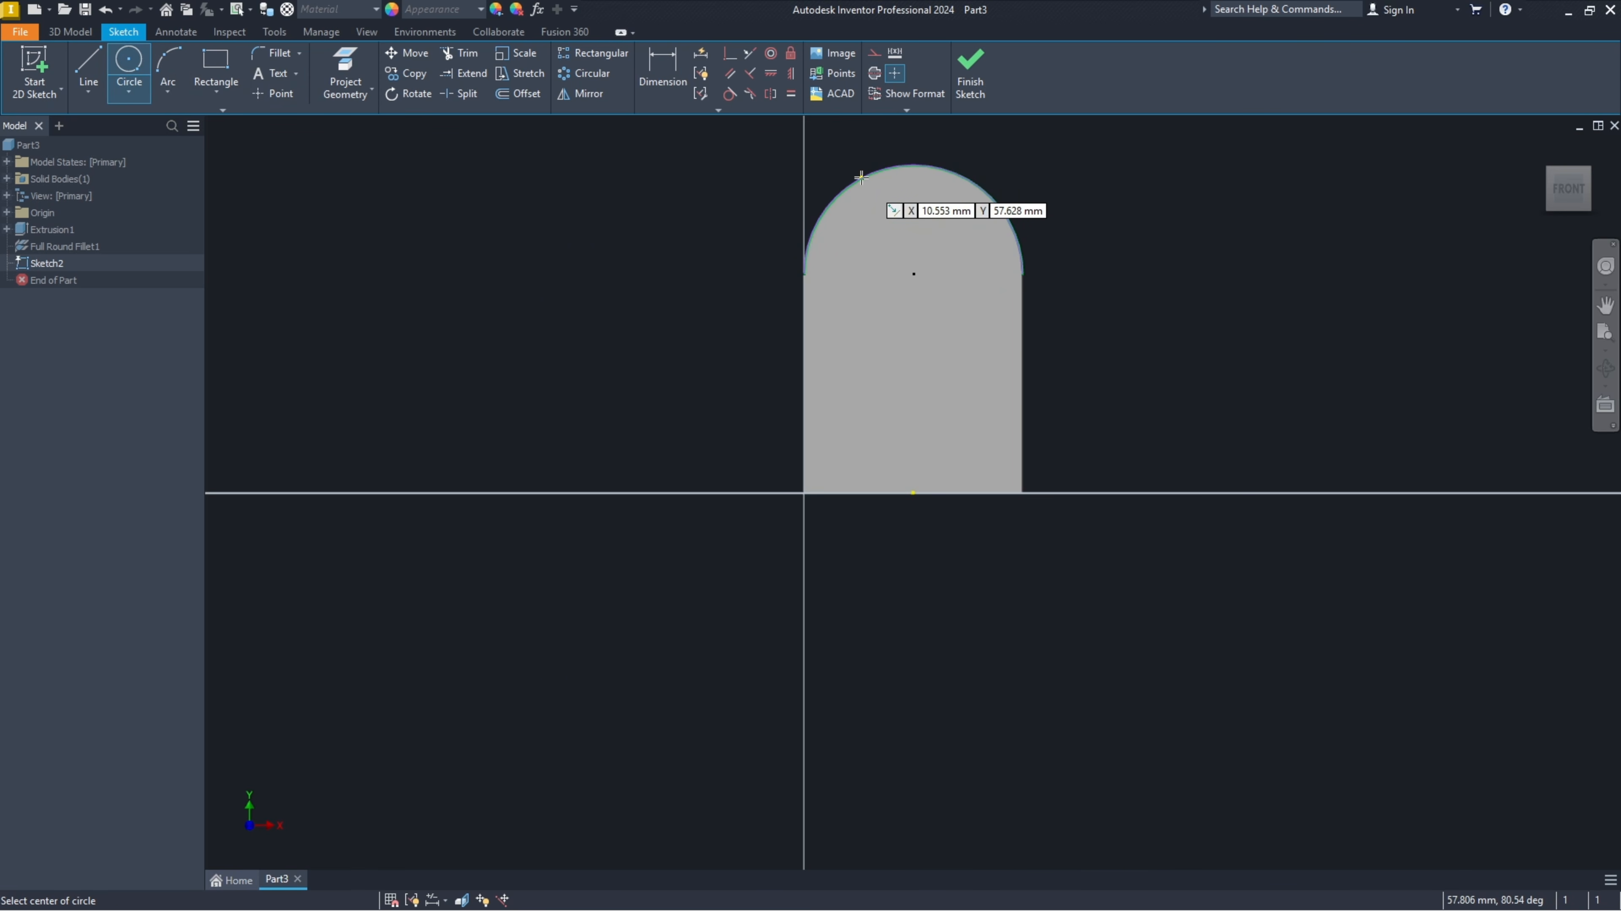
click(915, 274)
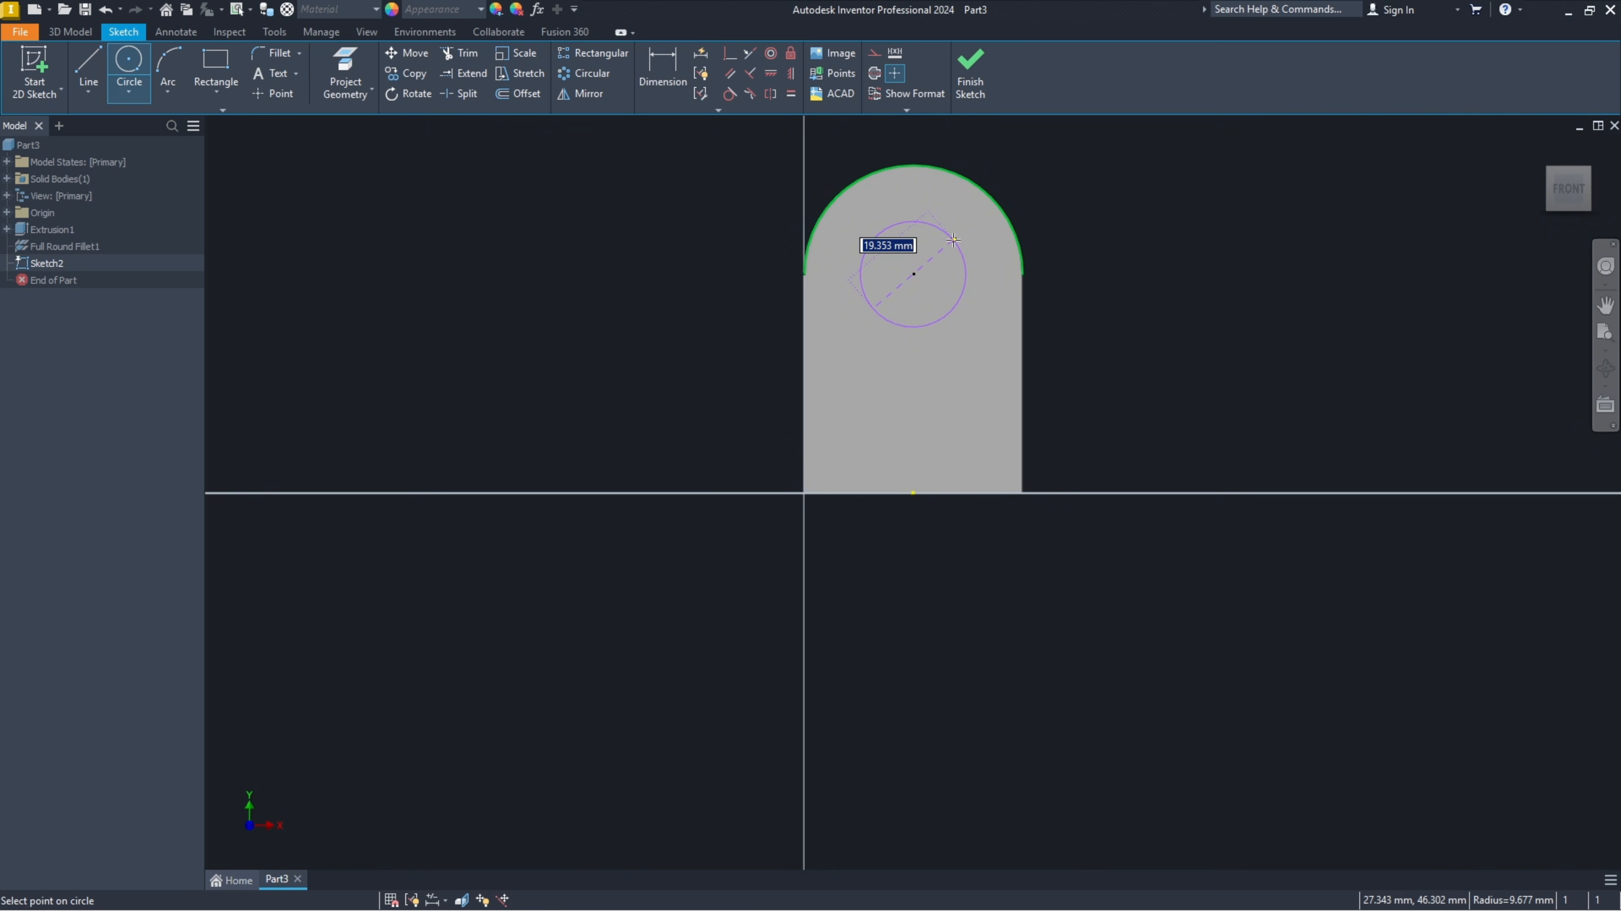
text(20)
key(Return)
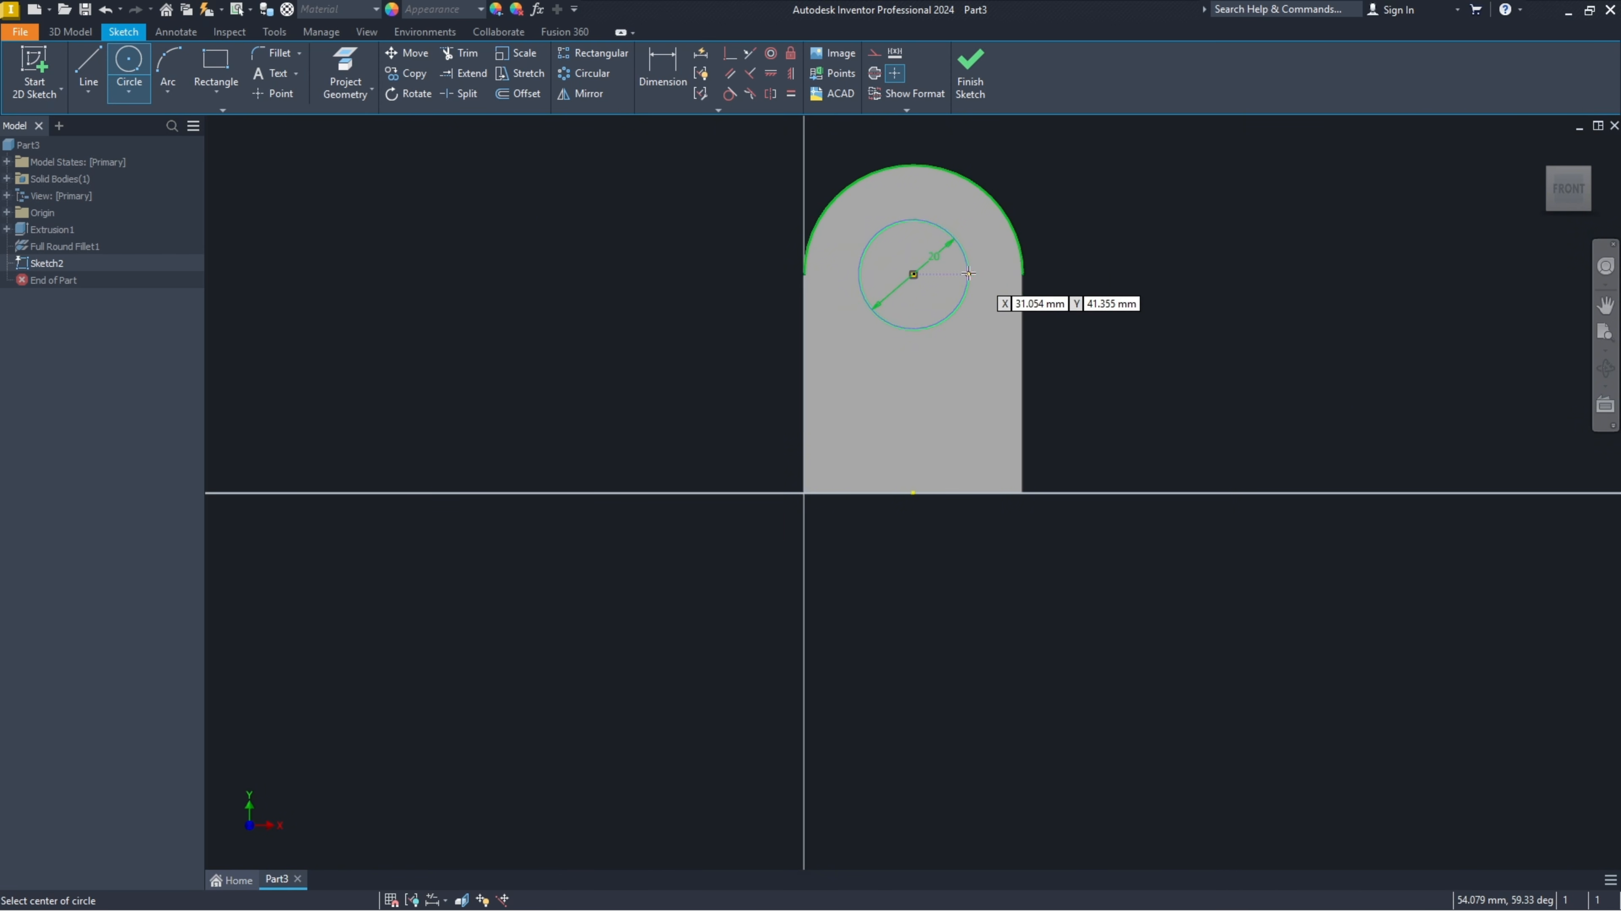
key(Escape)
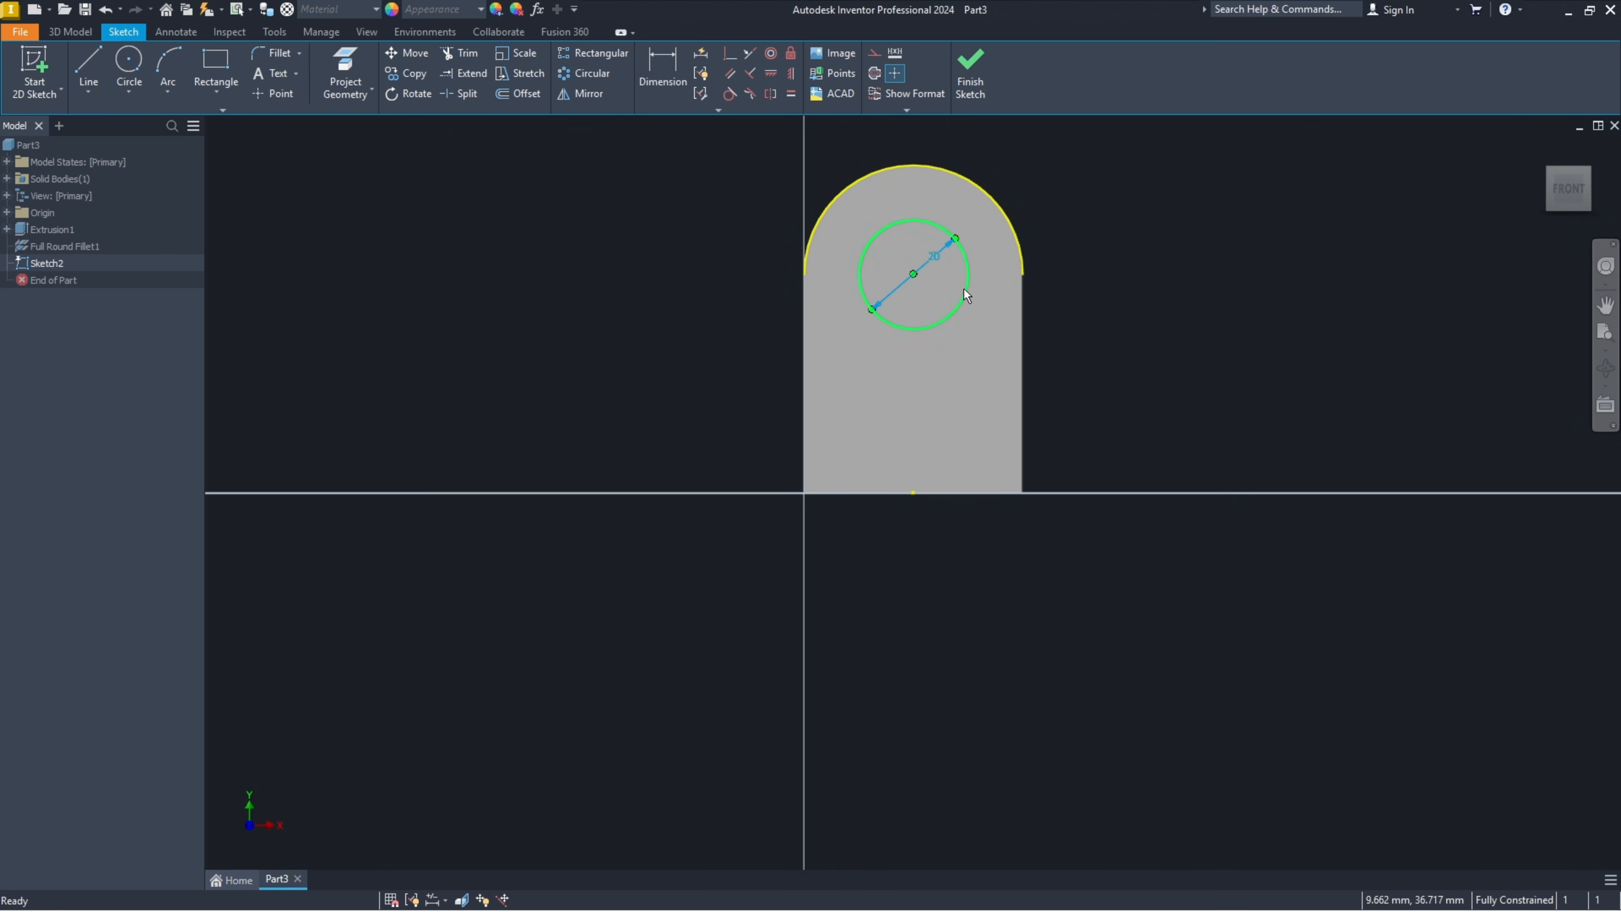
drag(930, 259, 1048, 327)
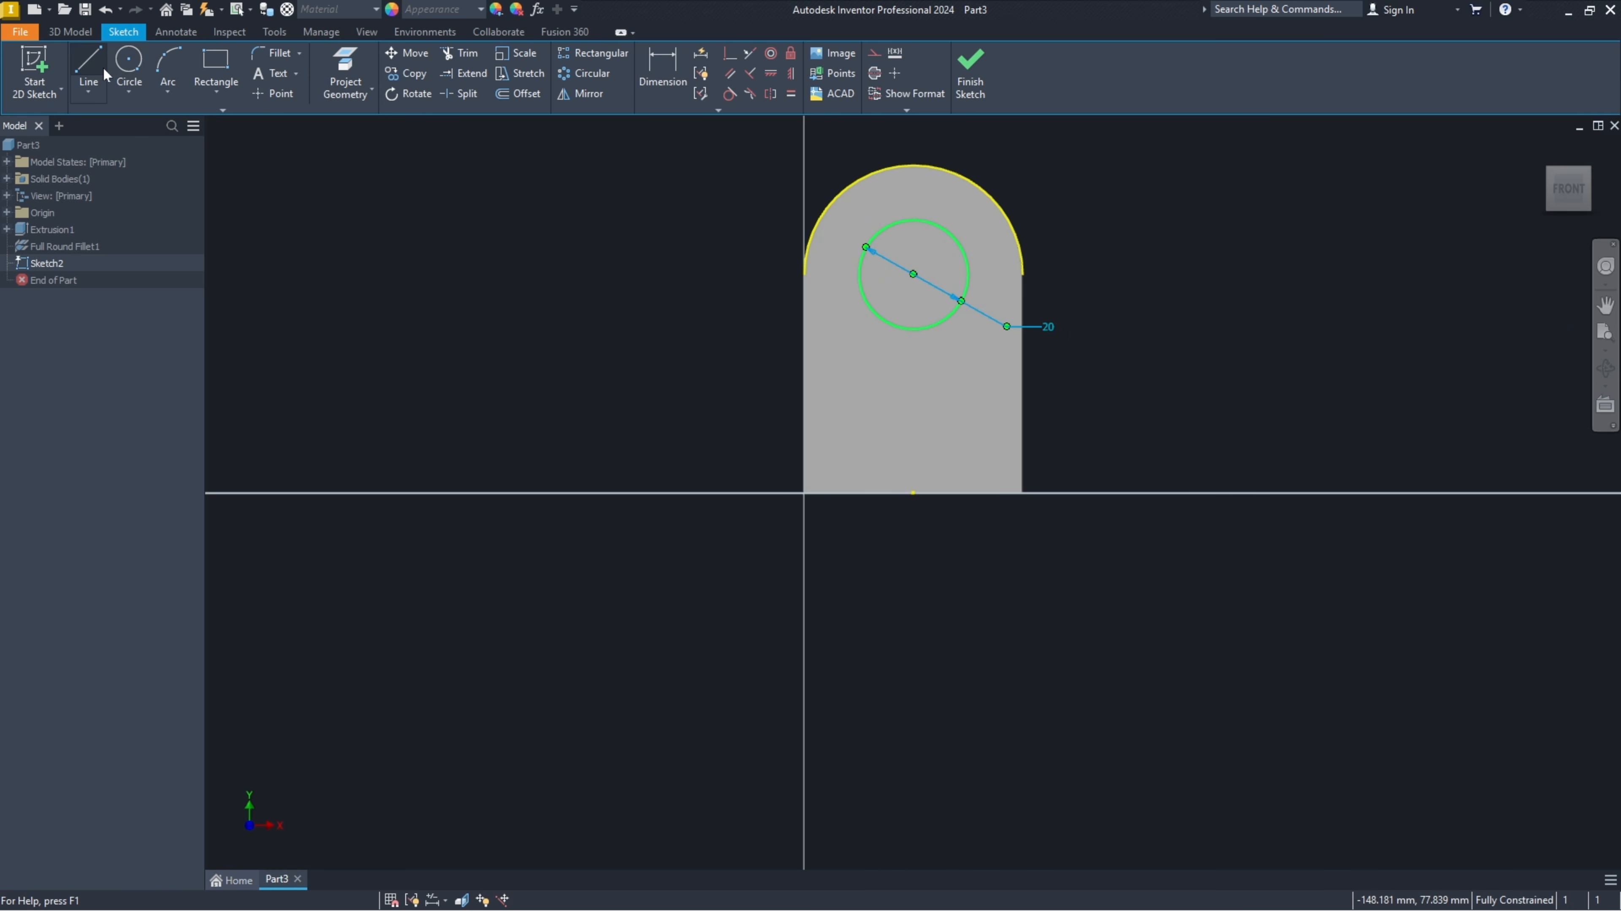
Step: Sketch a three-line slot outline about 9.7 mm wide and 20 mm tall, rising from the circle past the rounded top and ending back on the circle
key(l)
scroll(1149, 230, up, 5)
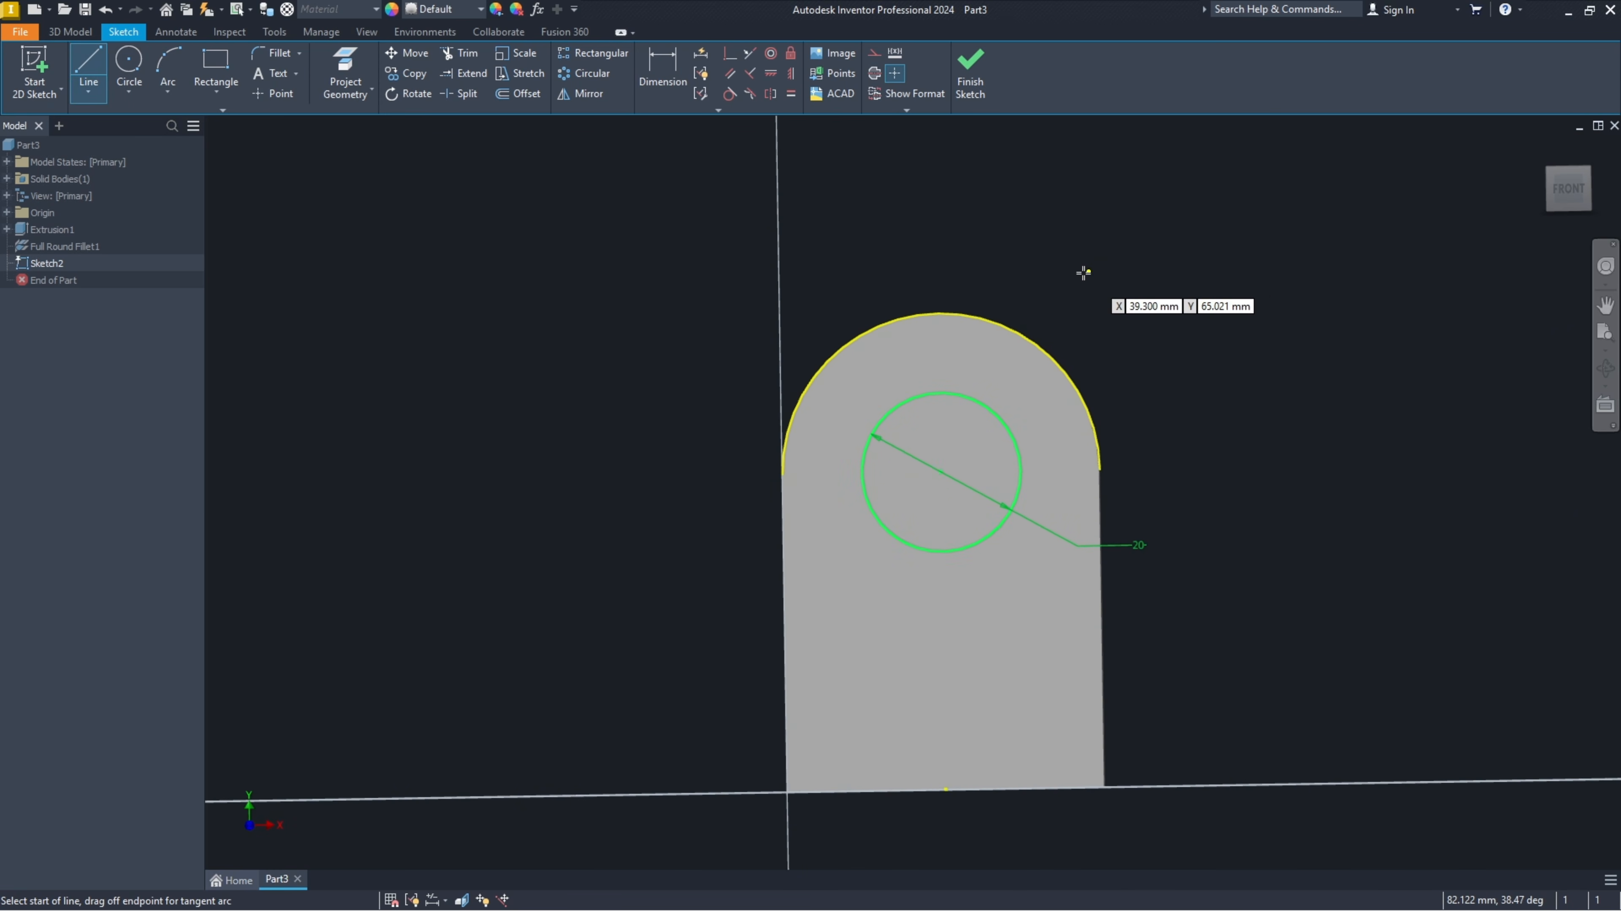
click(917, 394)
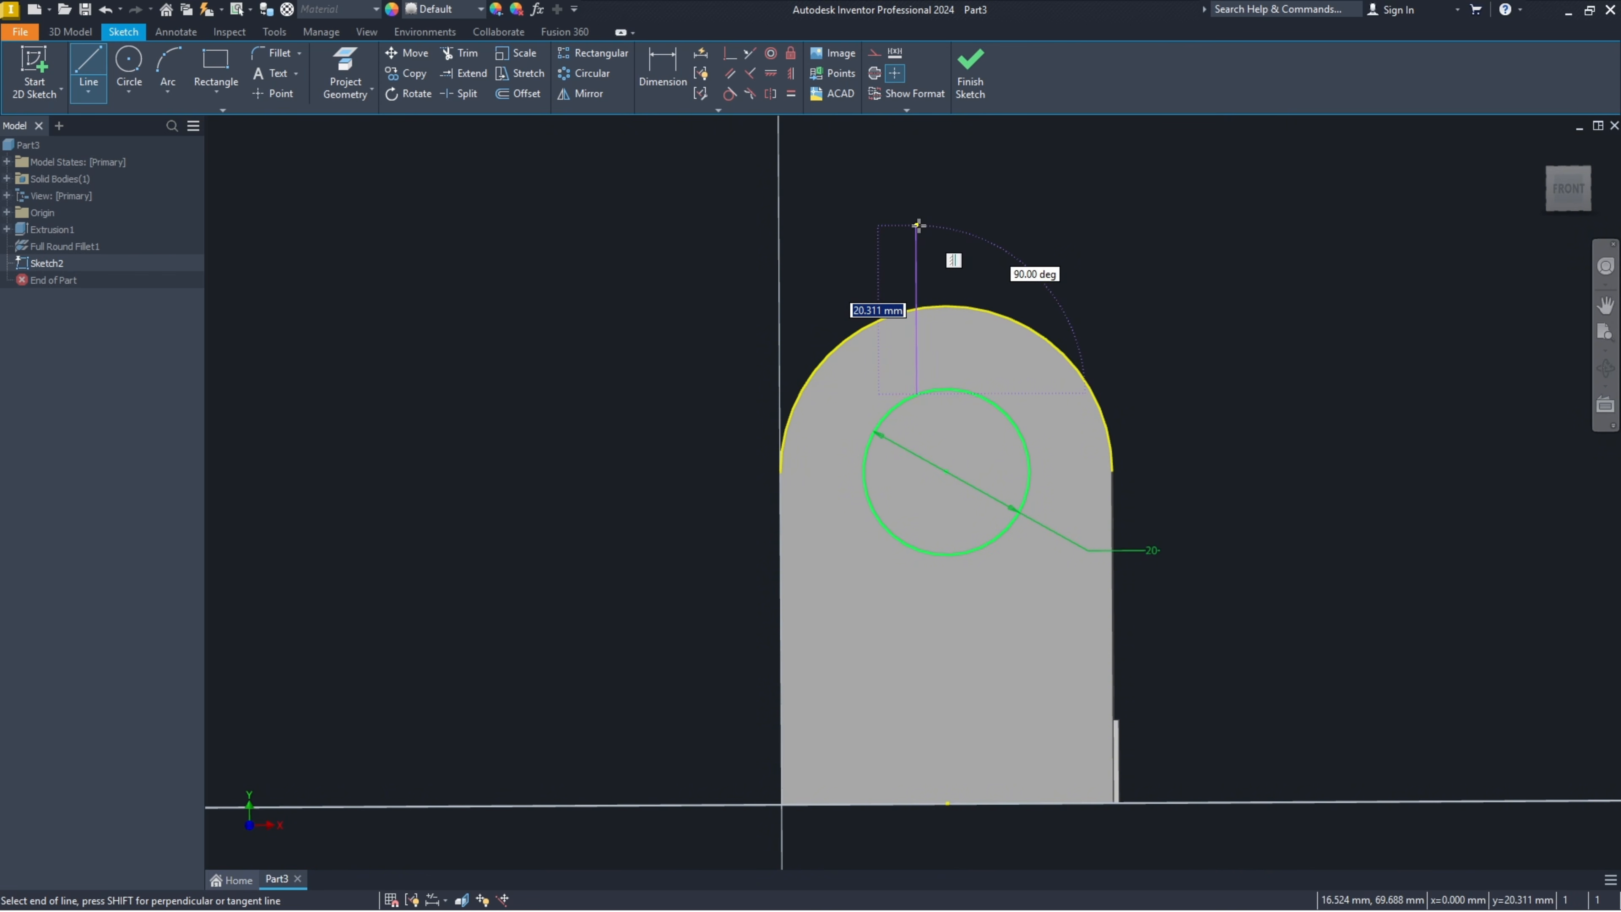
click(917, 225)
click(997, 225)
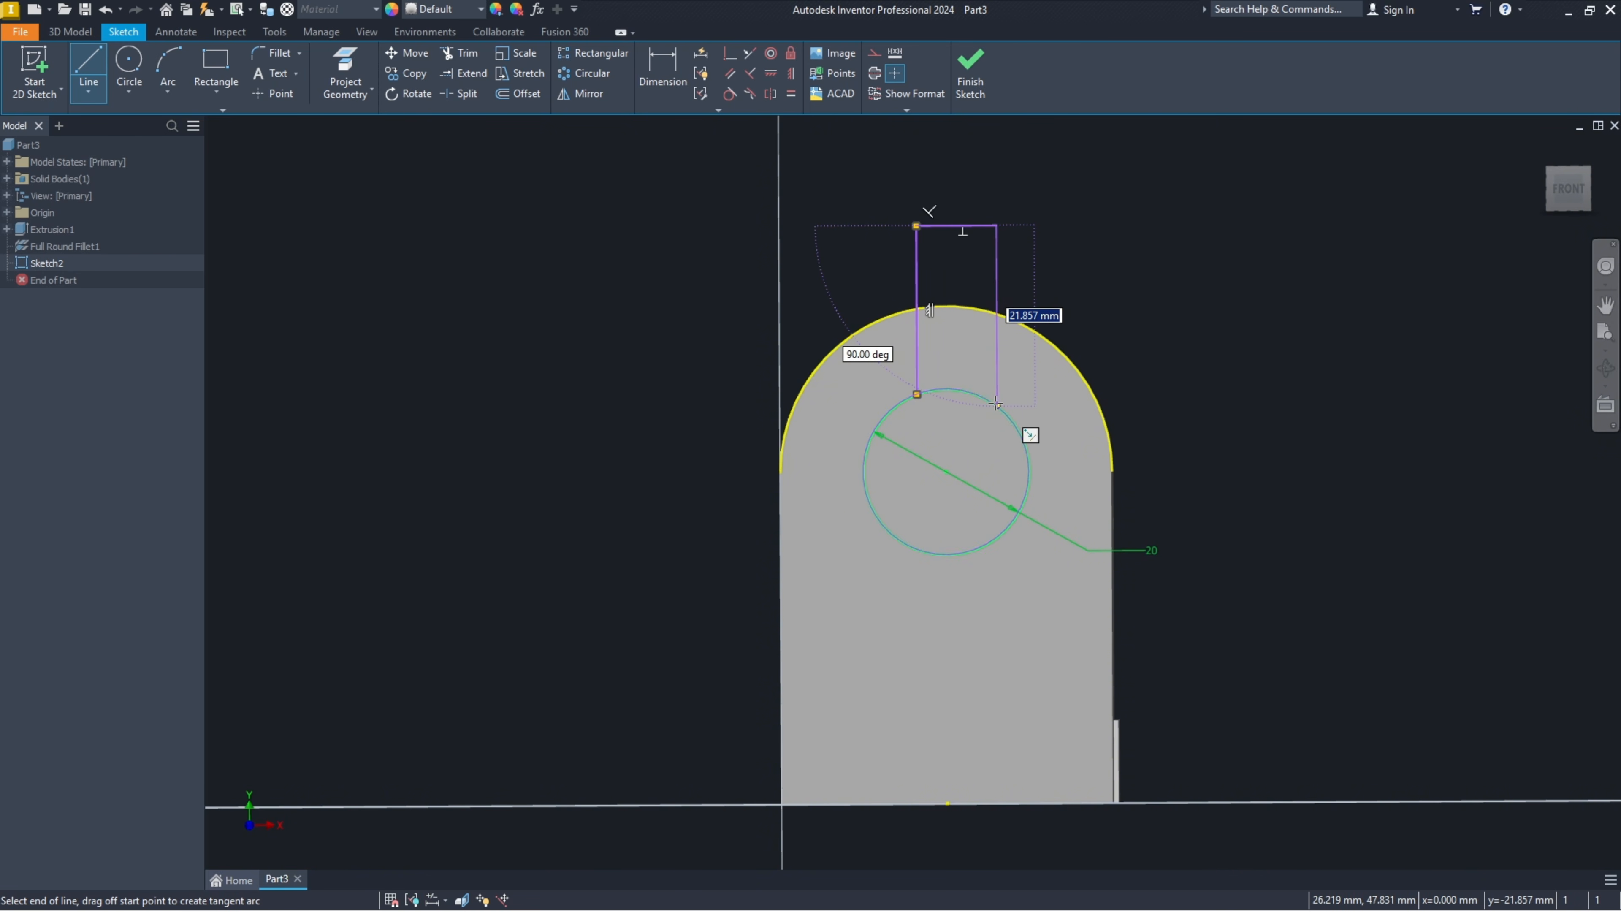
double_click(998, 406)
key(Escape)
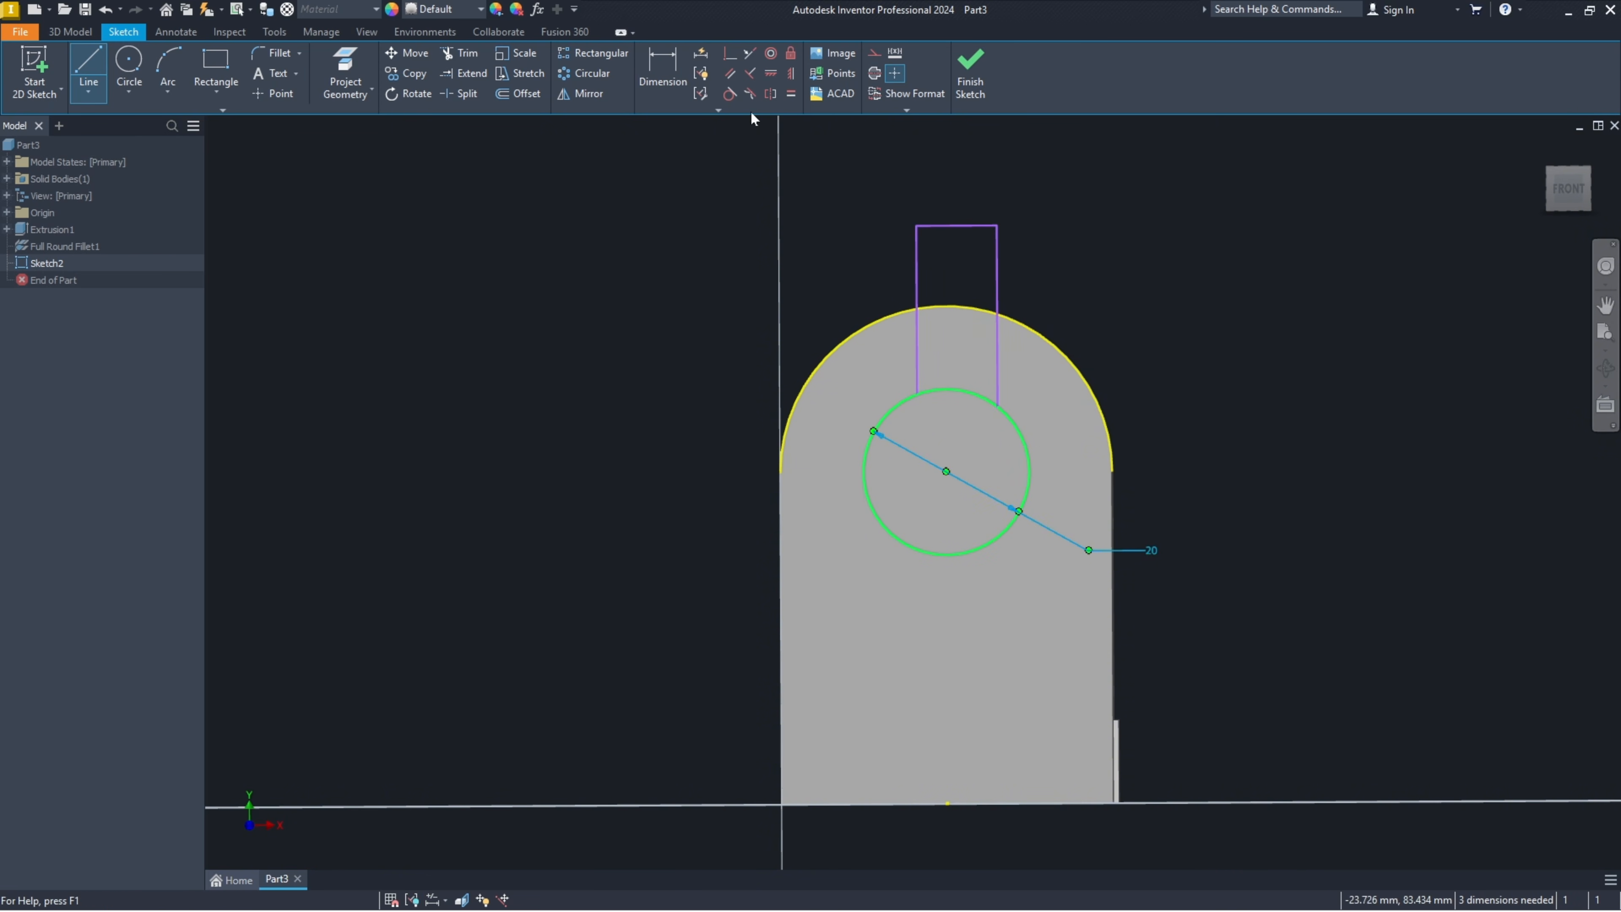
Step: Dimension the slot outline's width at 8 mm
click(664, 71)
click(978, 225)
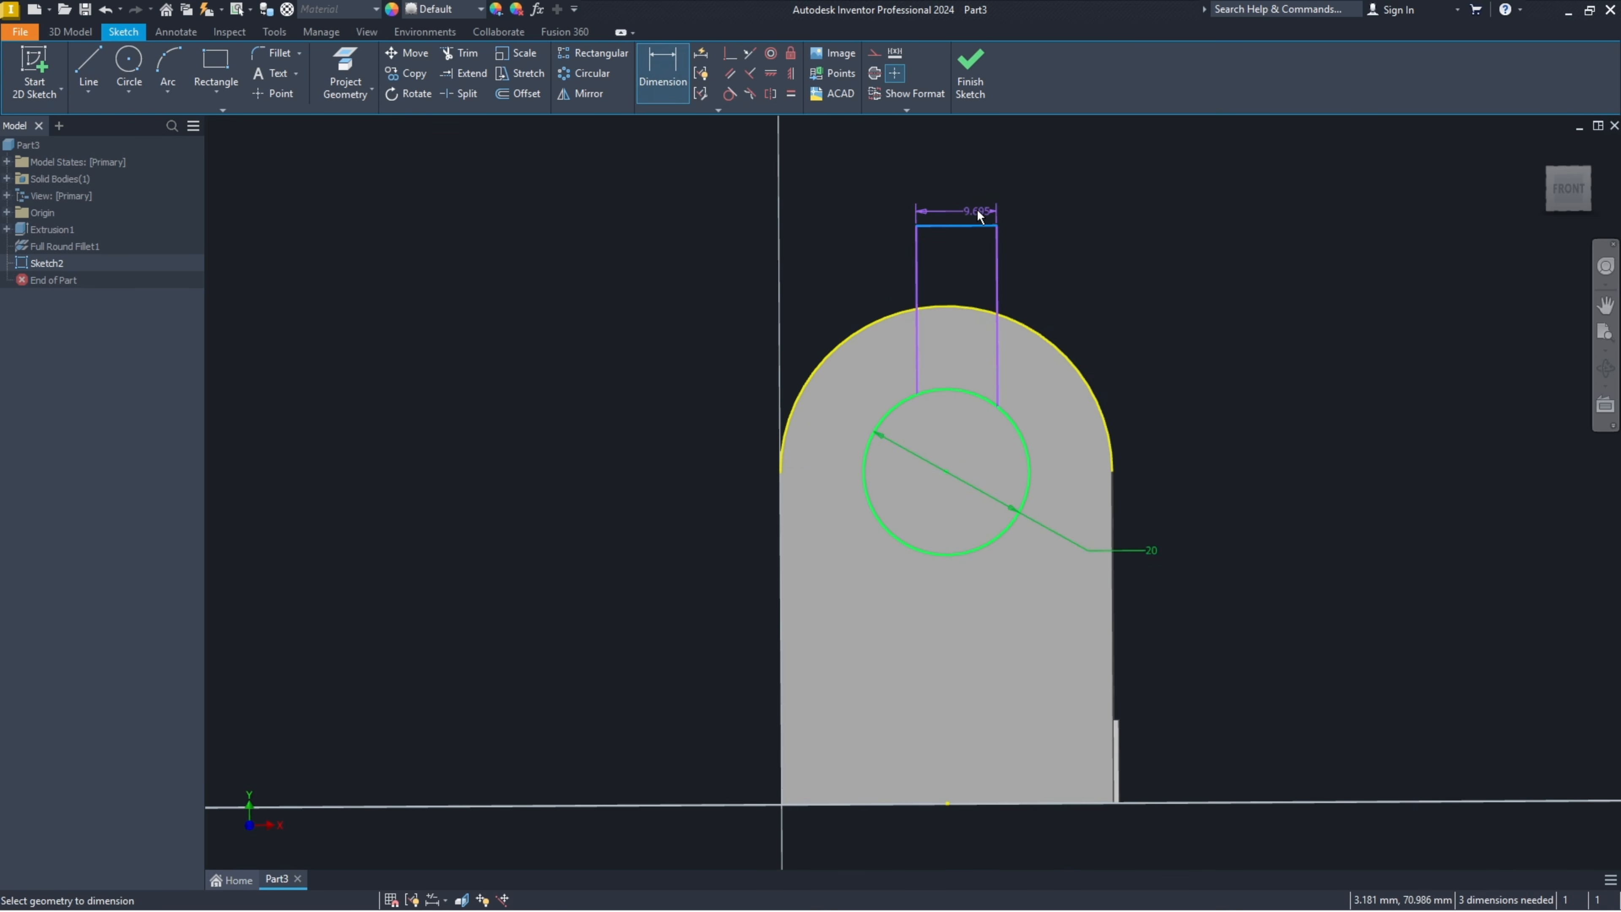
click(958, 171)
text(8)
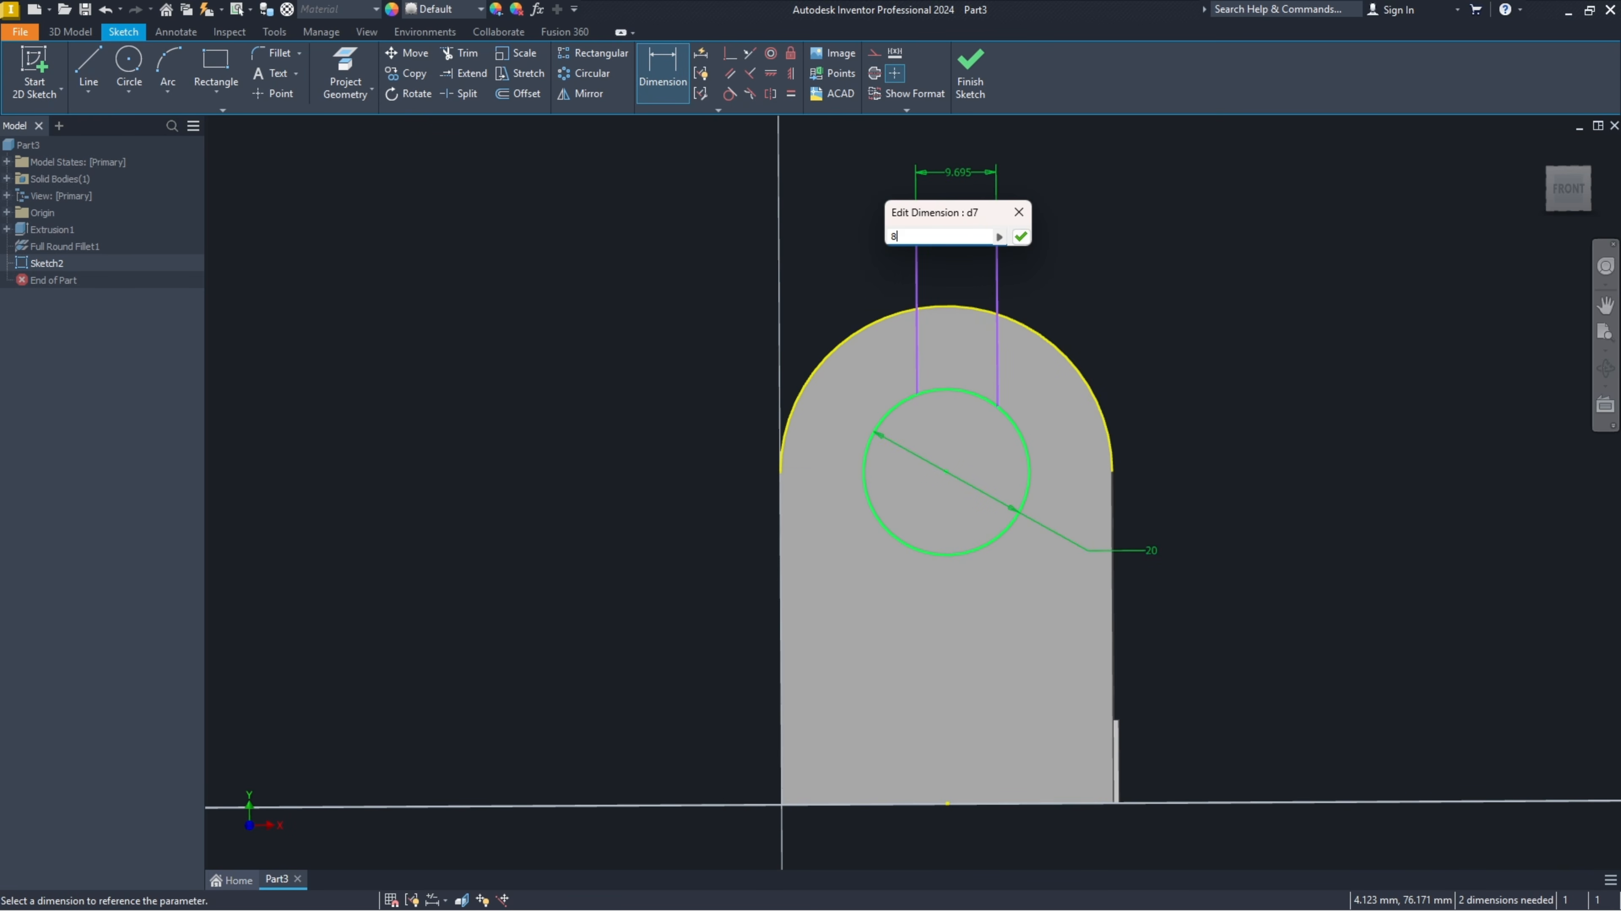
key(Return)
key(Escape)
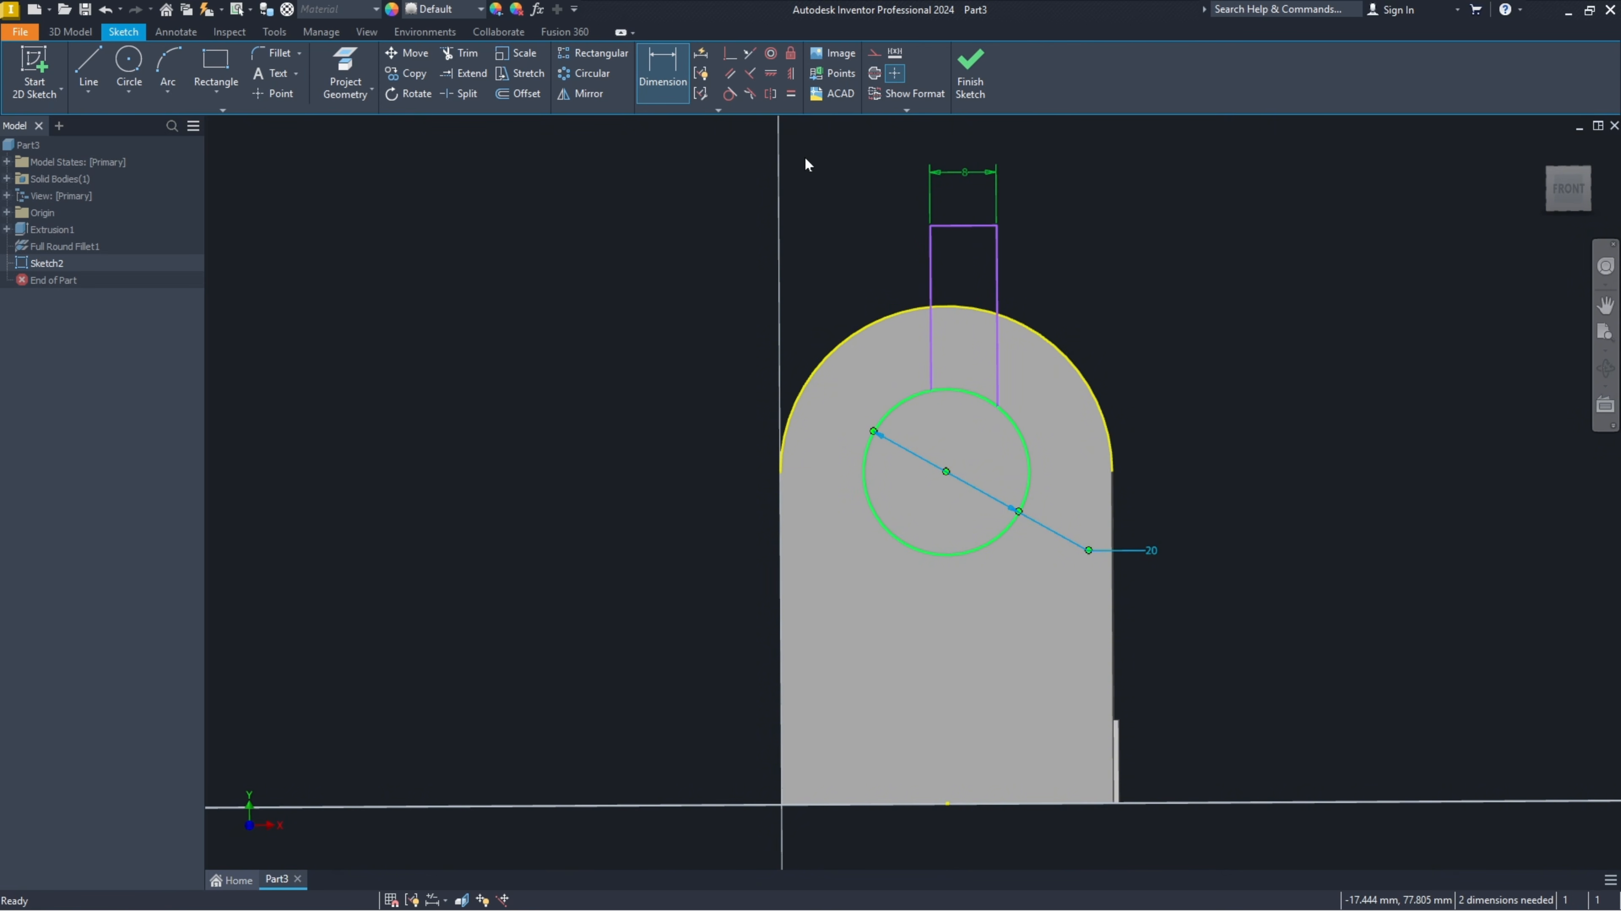
Step: Align the slot's two lower endpoints with a horizontal constraint so it centres over the circle, and finish the sketch
click(770, 72)
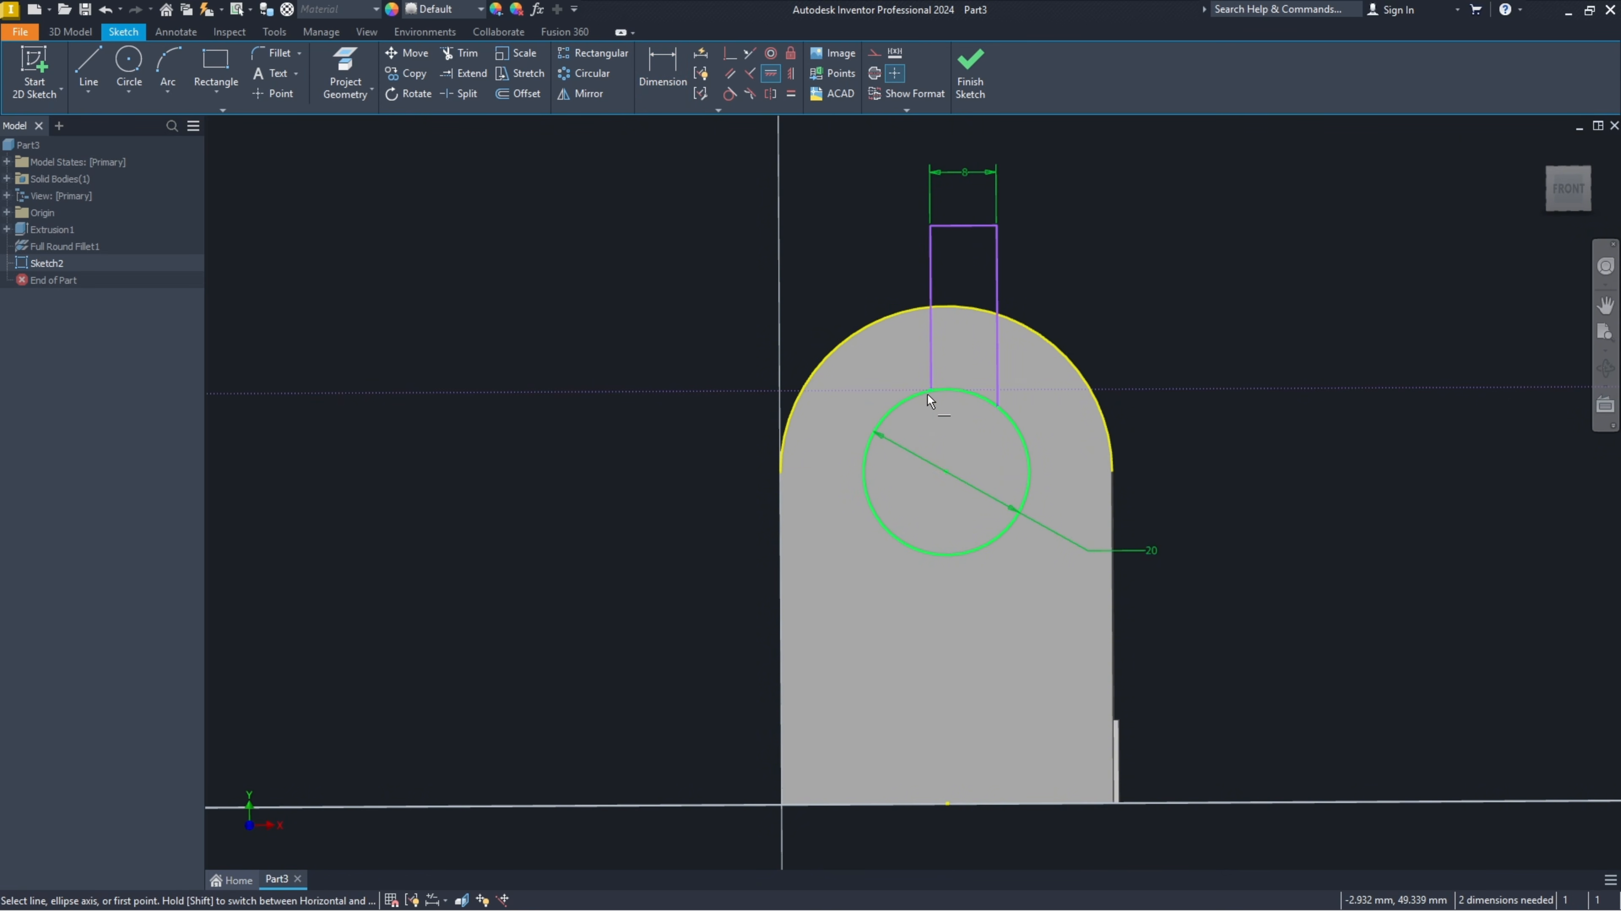
click(931, 390)
click(998, 408)
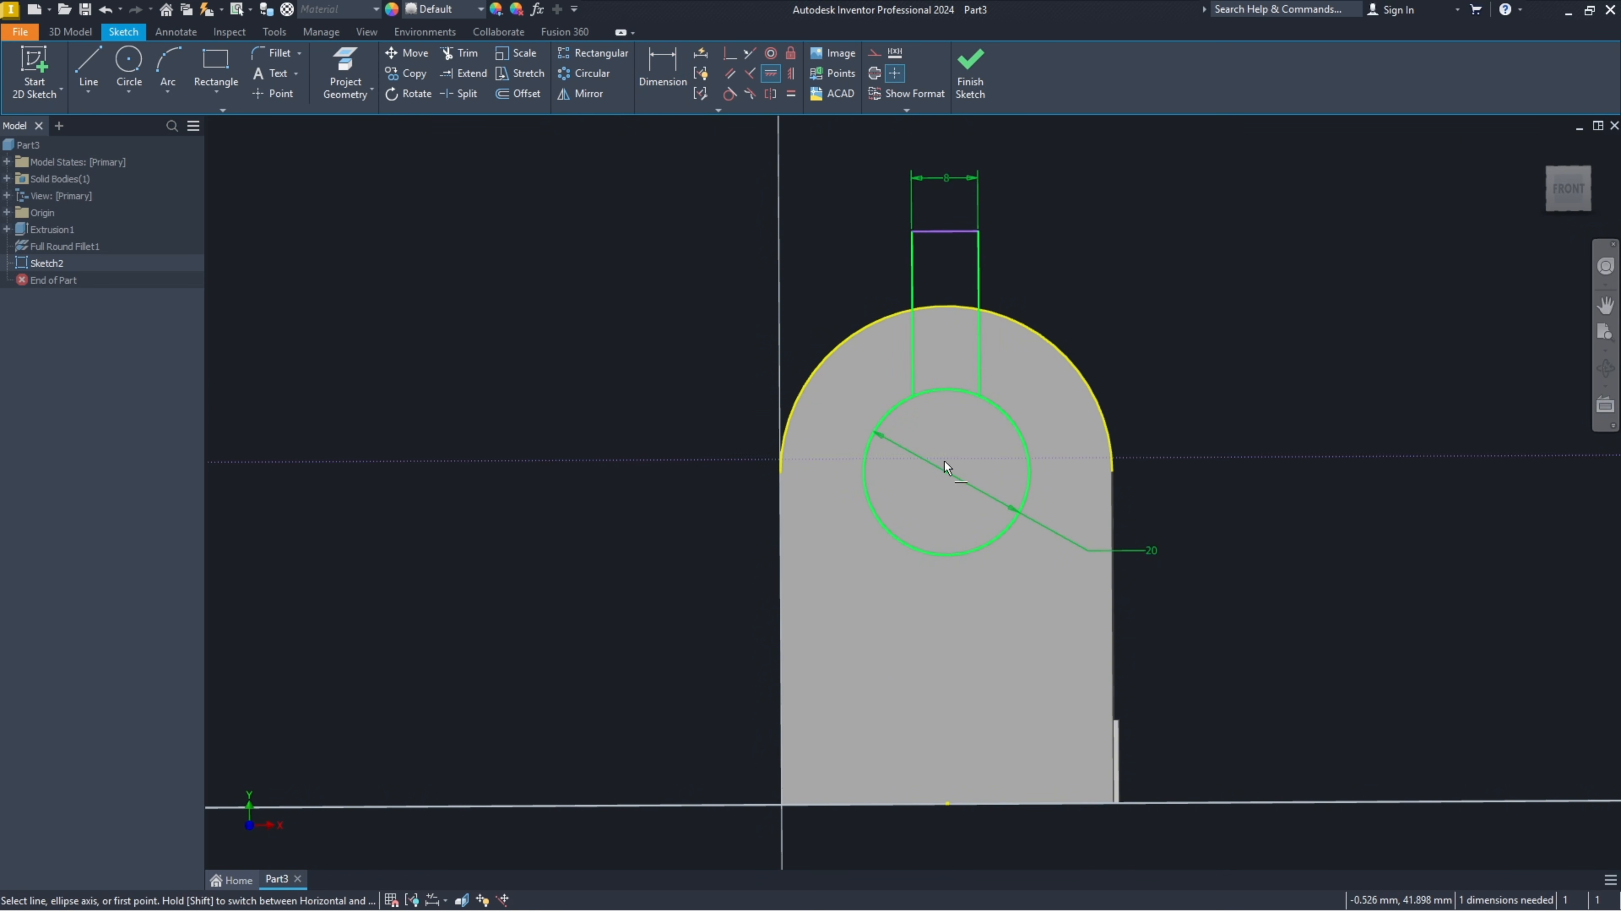
click(969, 73)
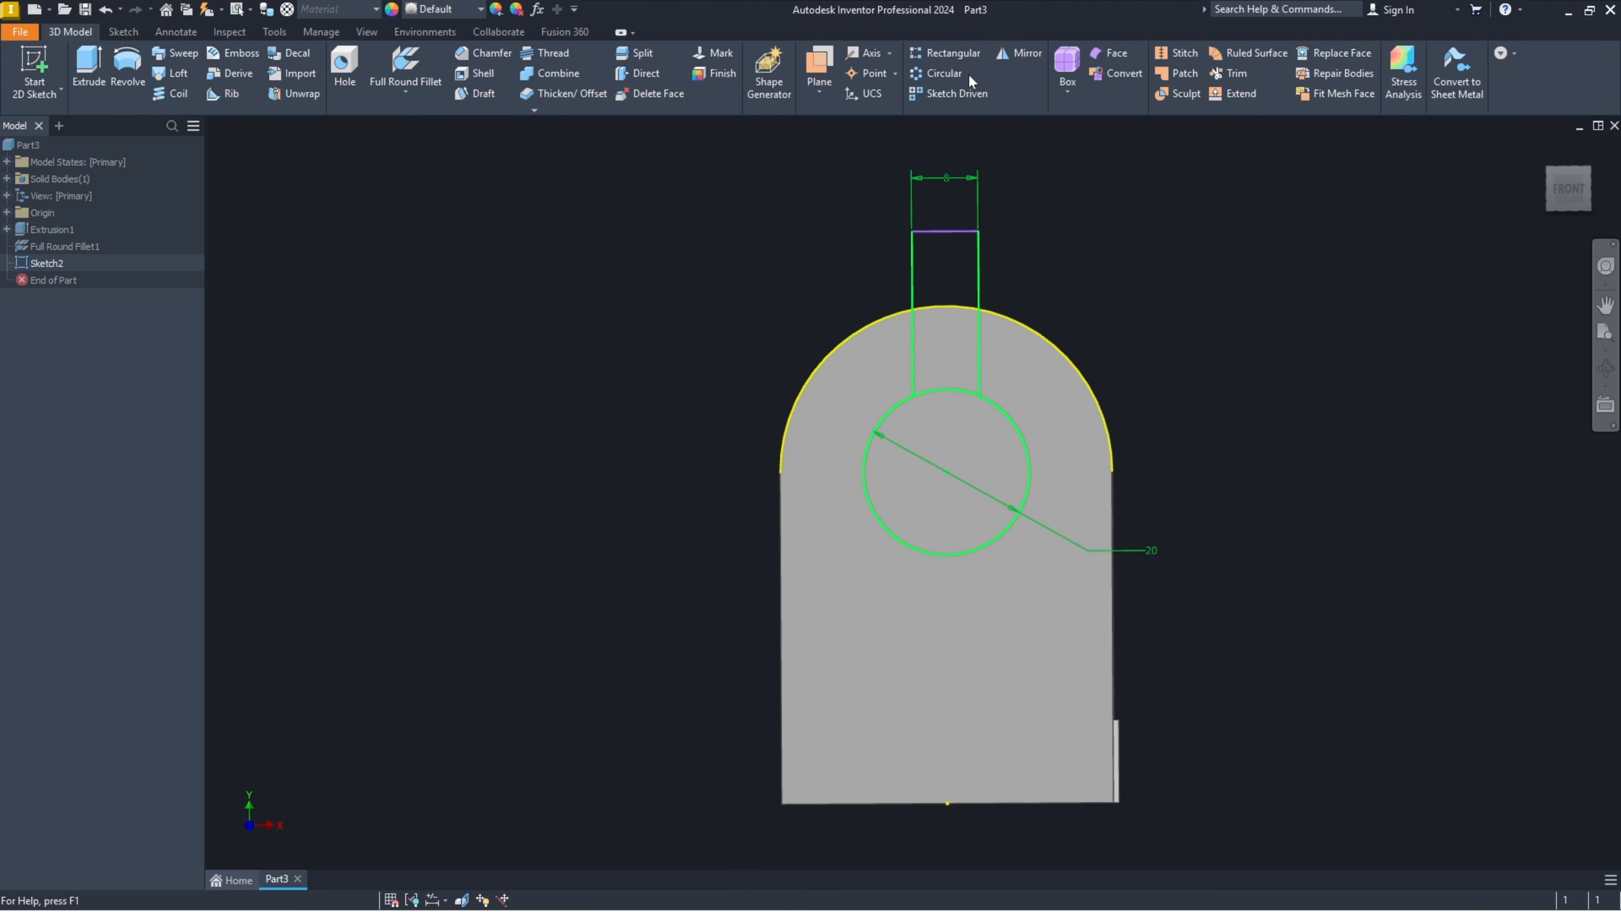
Step: Extrude the circle and slot profiles as a through-all cut into the upright
key(e)
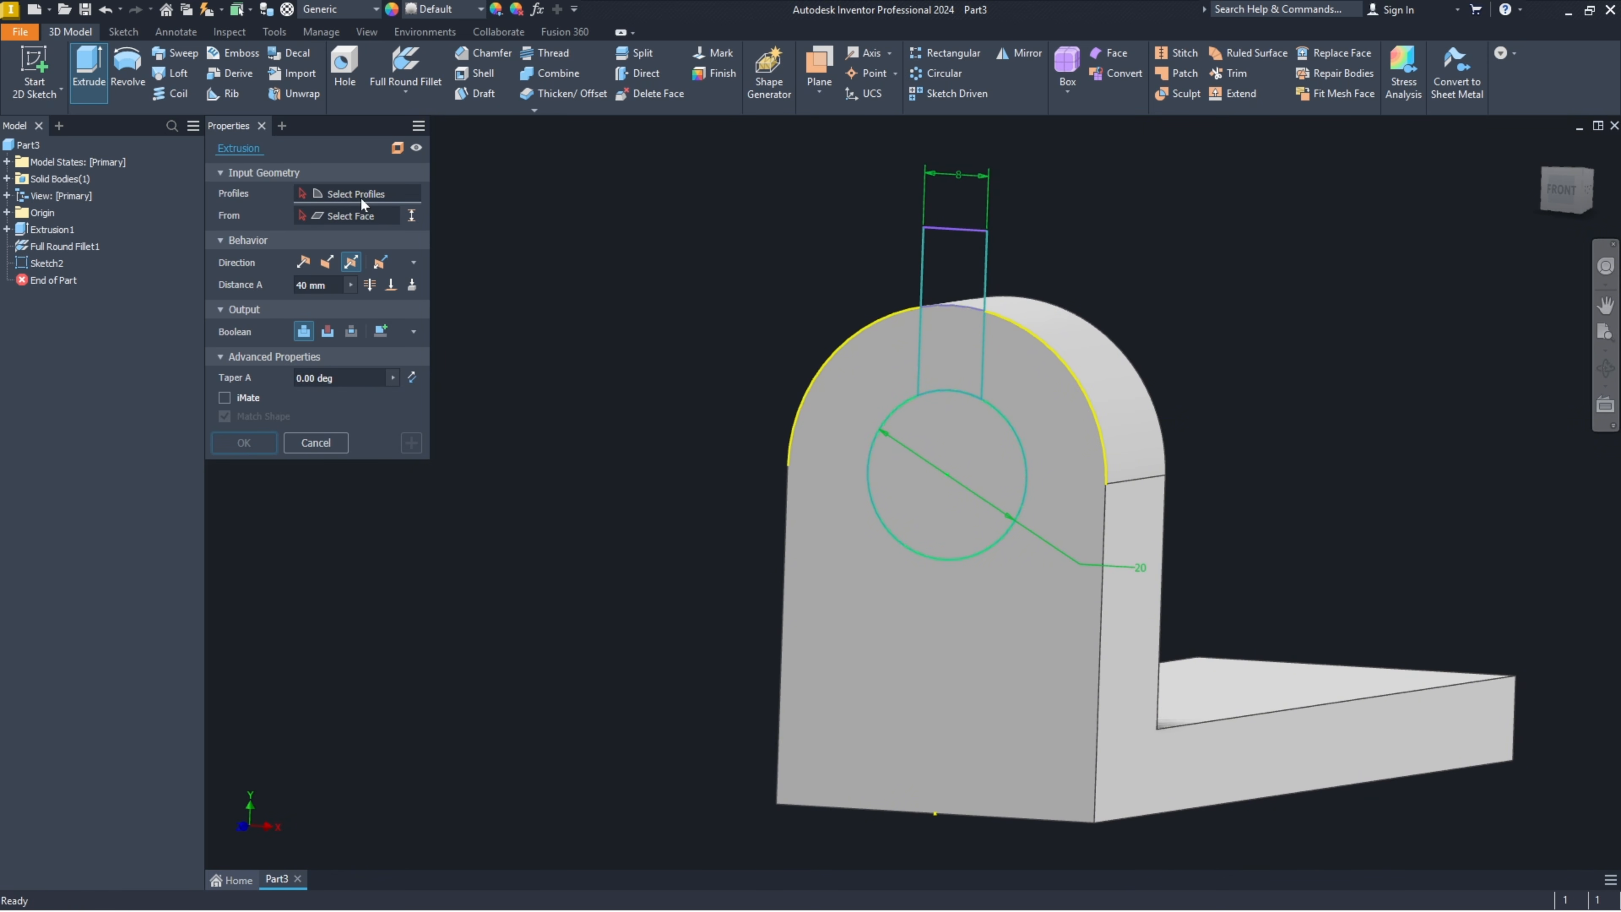
click(953, 373)
click(966, 441)
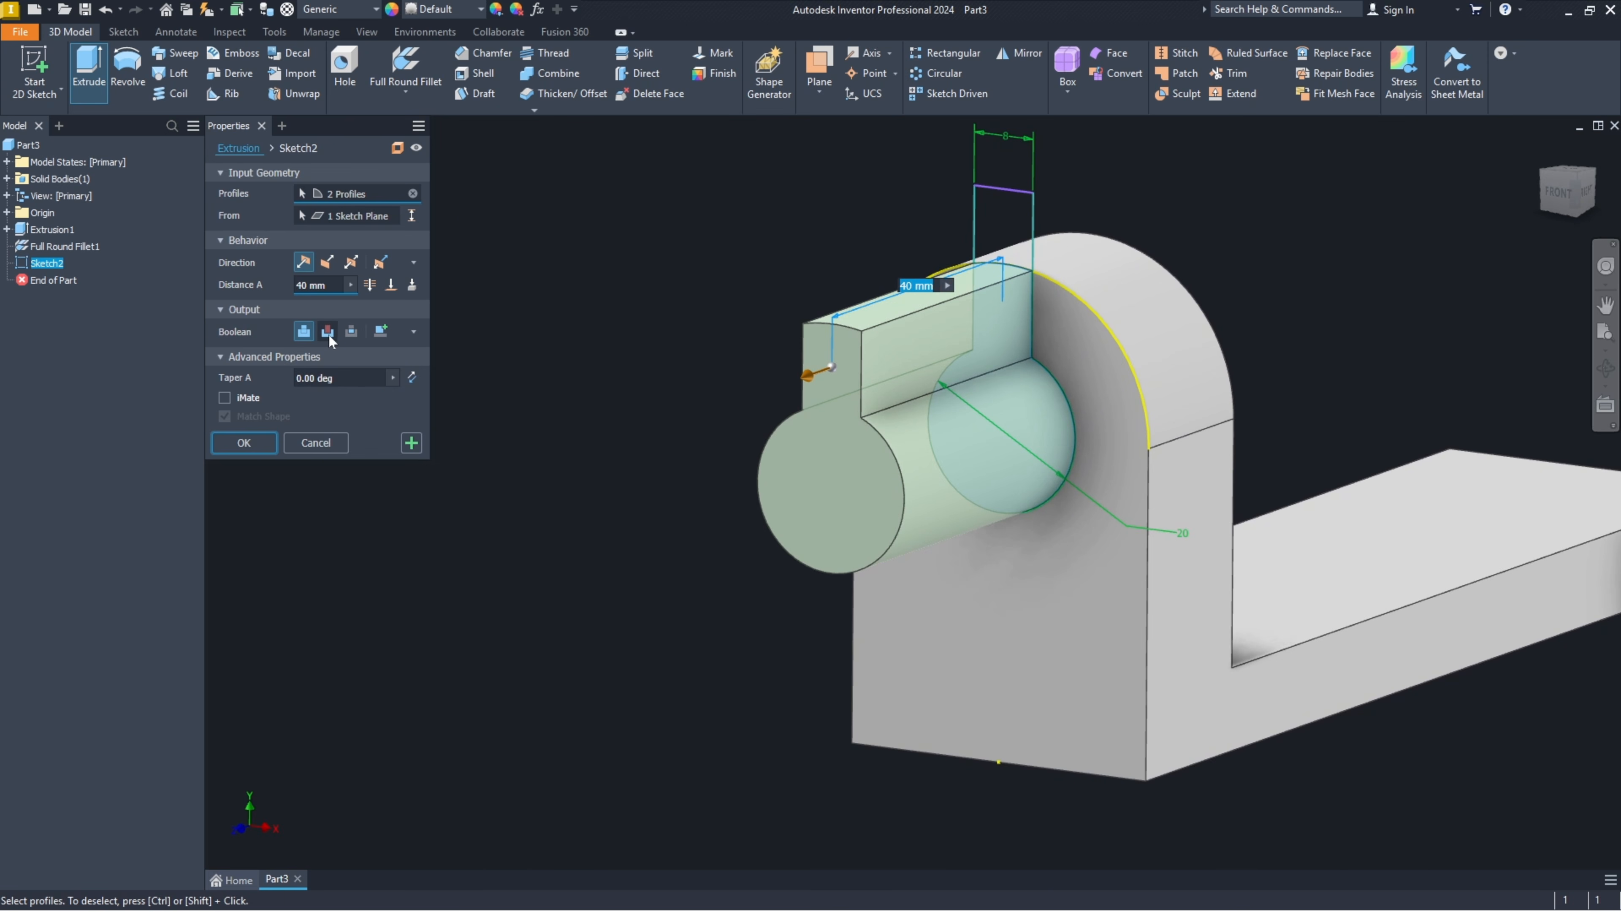
click(329, 335)
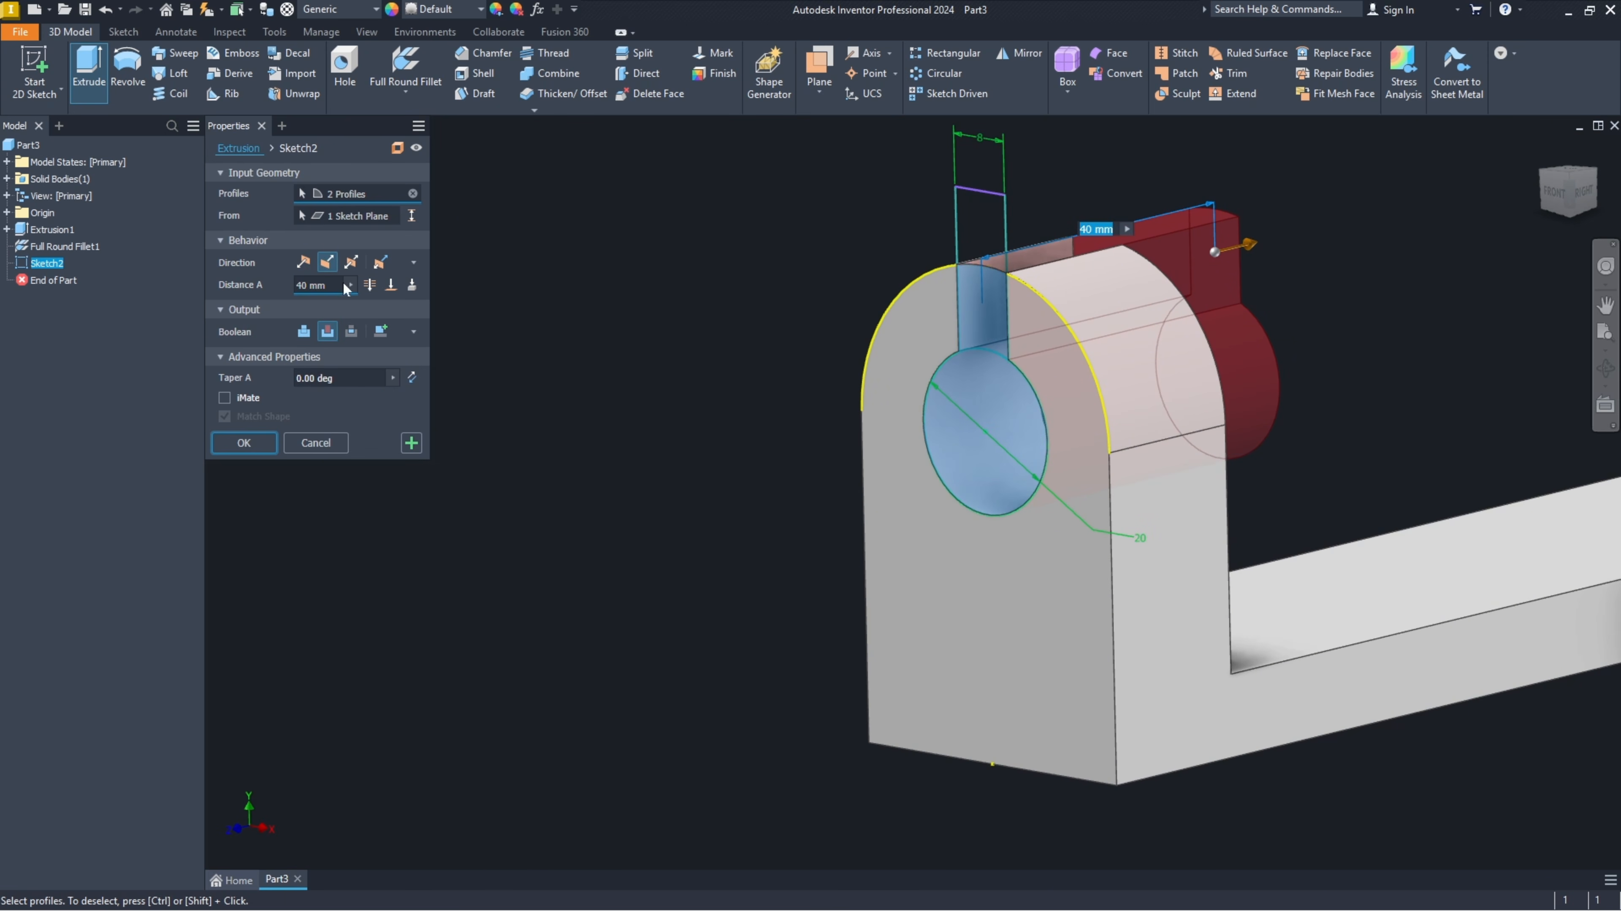
click(370, 285)
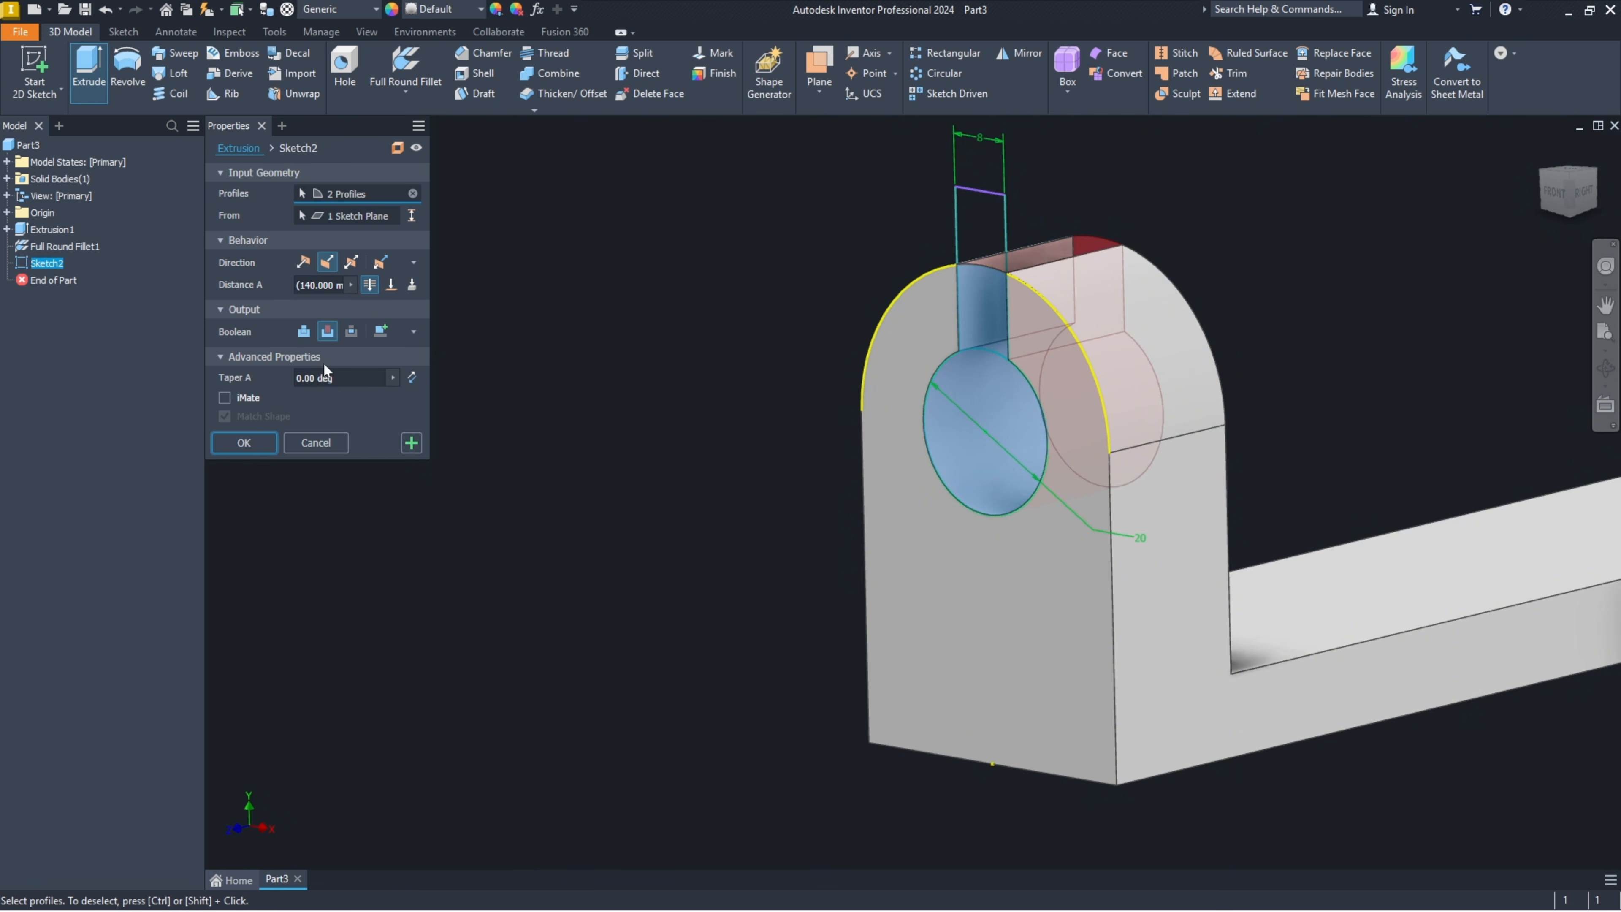
click(244, 443)
key(F6)
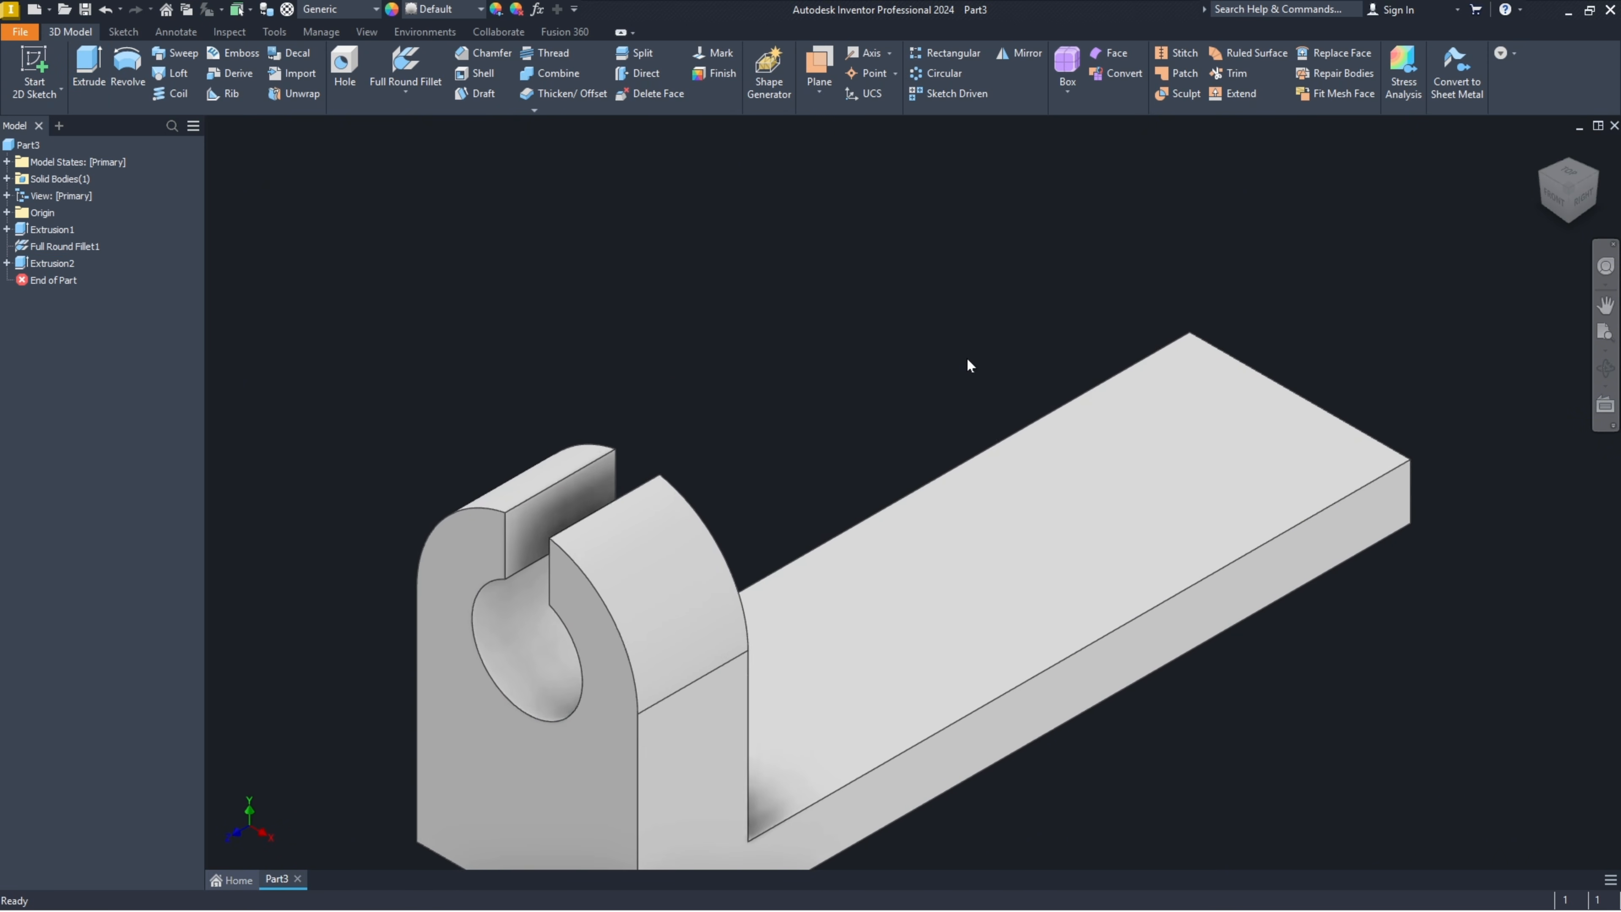
shift+middle_drag(954, 350, 969, 329)
key(F6)
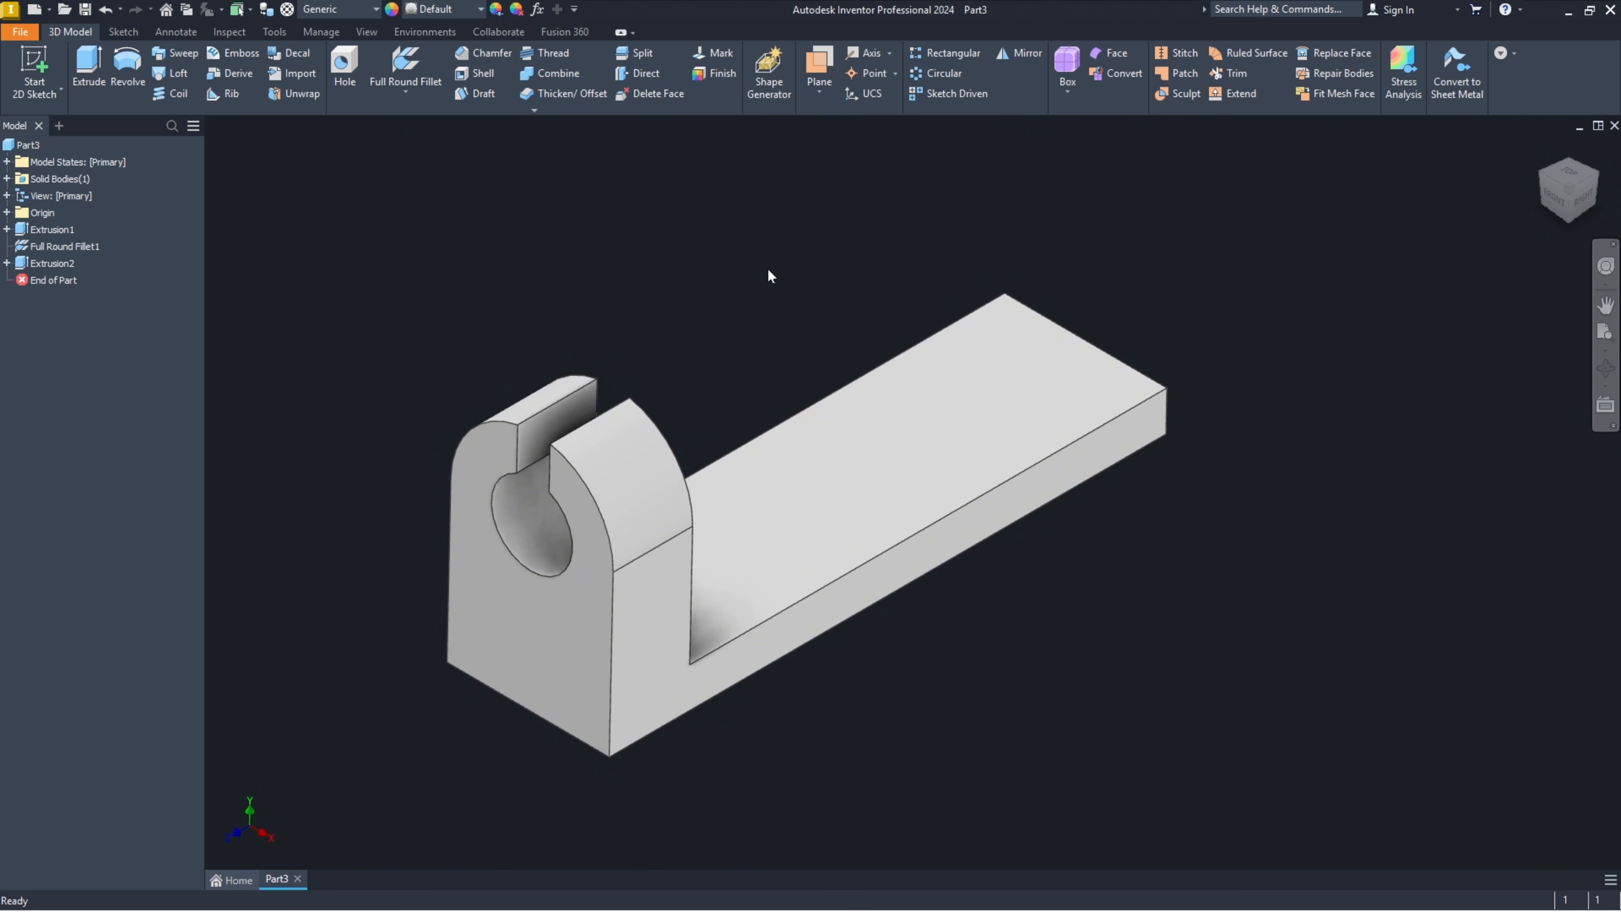
Step: Mirror the whole solid about the end face of the base, joining the copy to the original
click(1023, 56)
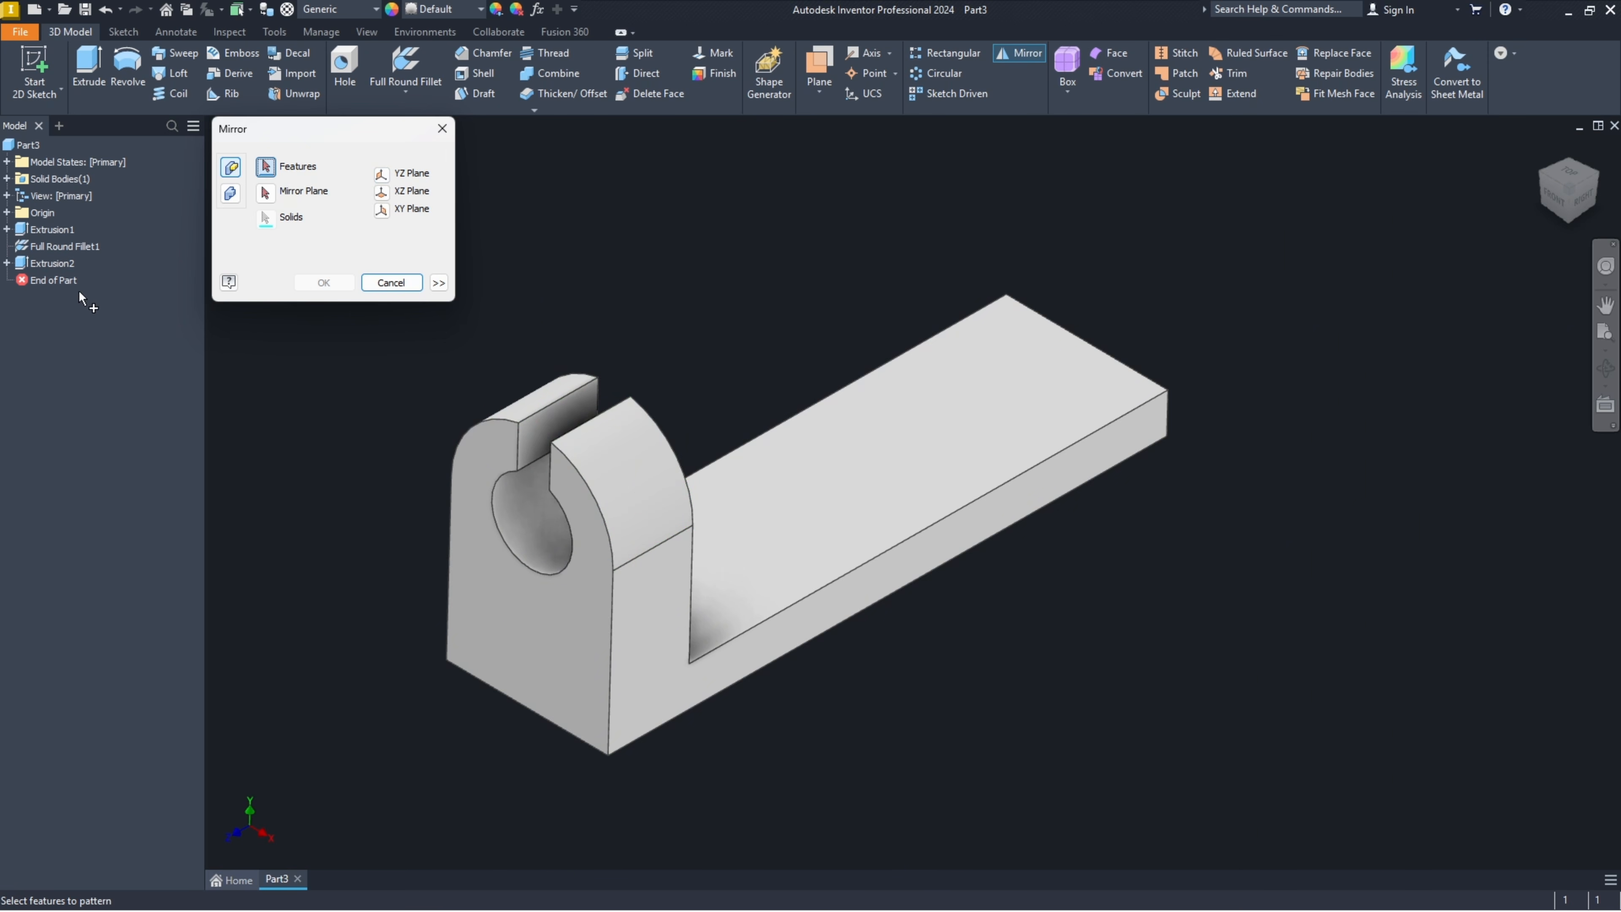
click(231, 194)
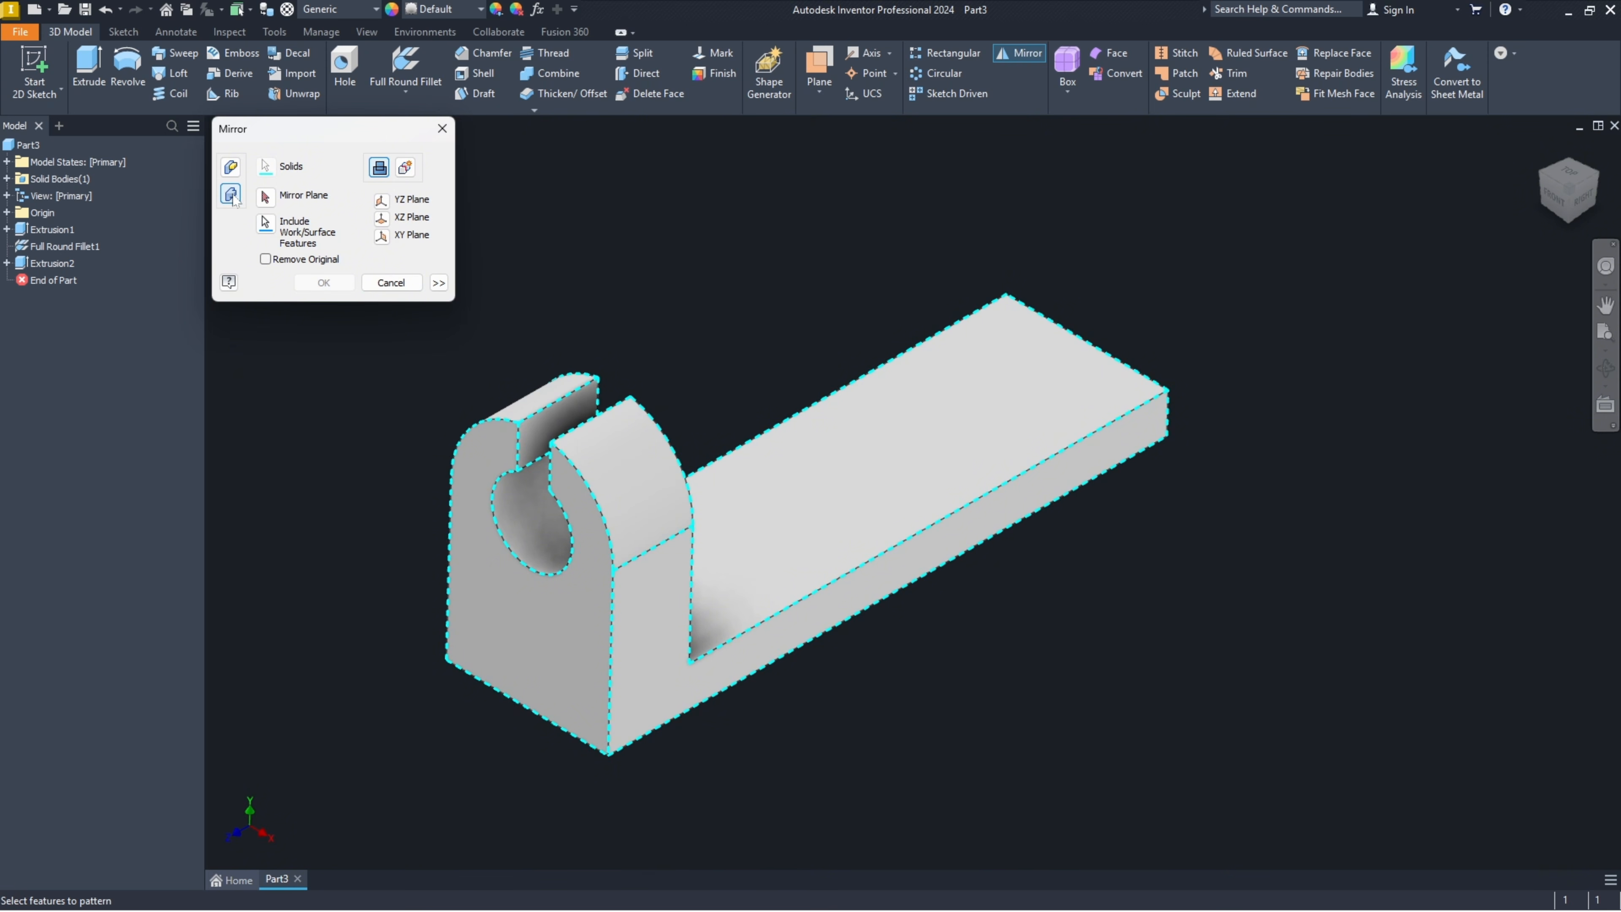
shift+middle_drag(492, 461, 468, 441)
shift+middle_drag(830, 255, 1251, 441)
click(1131, 475)
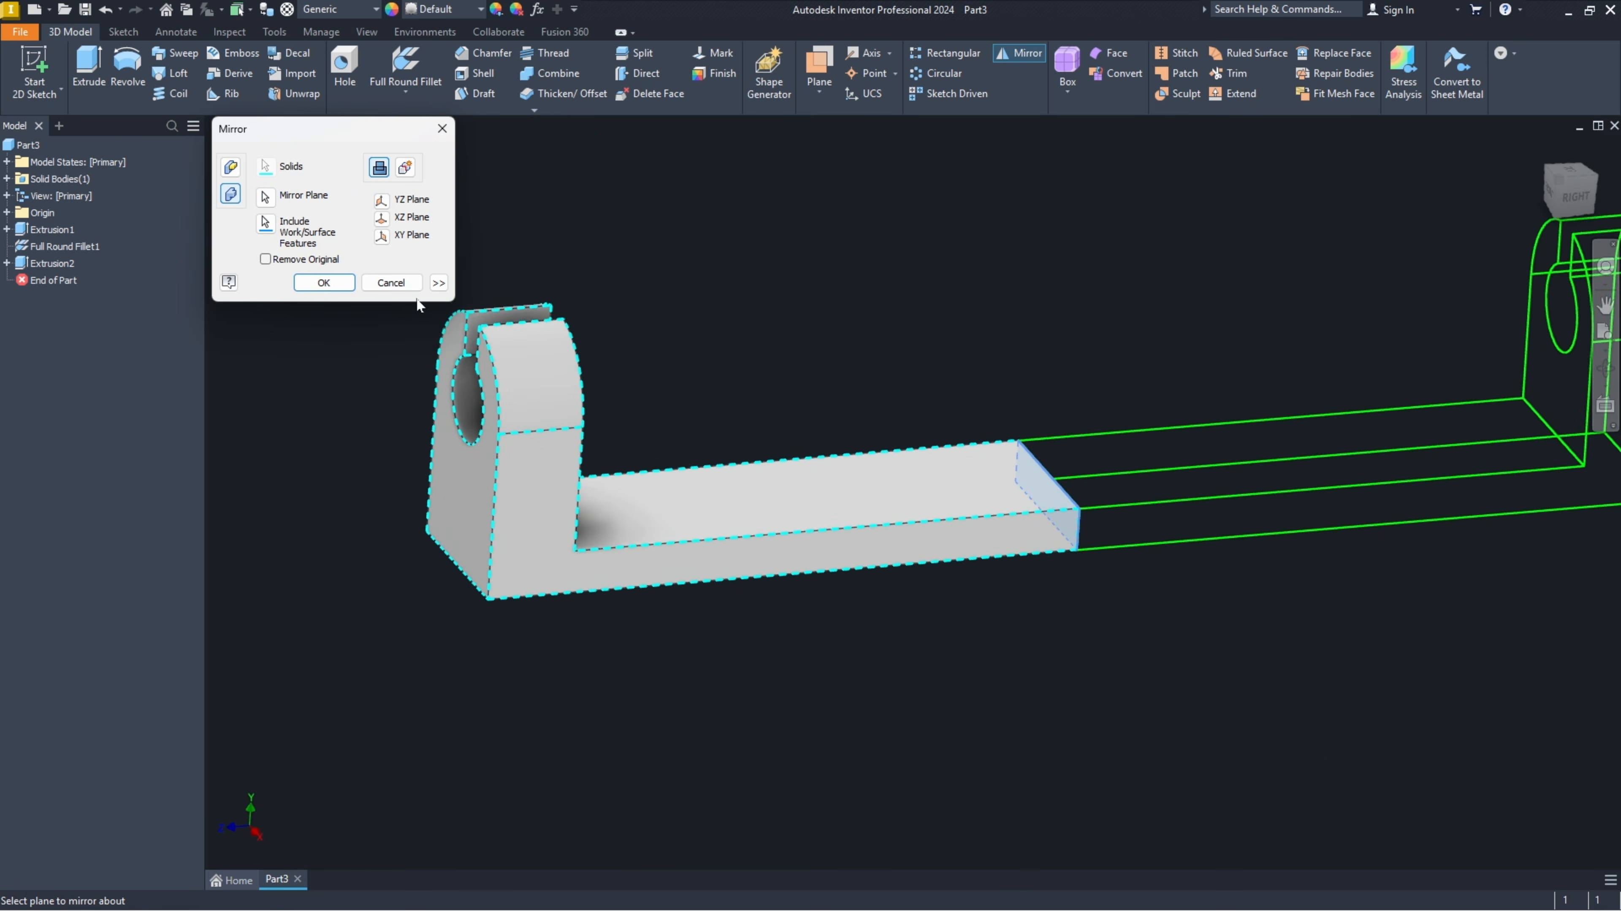
click(323, 282)
key(F6)
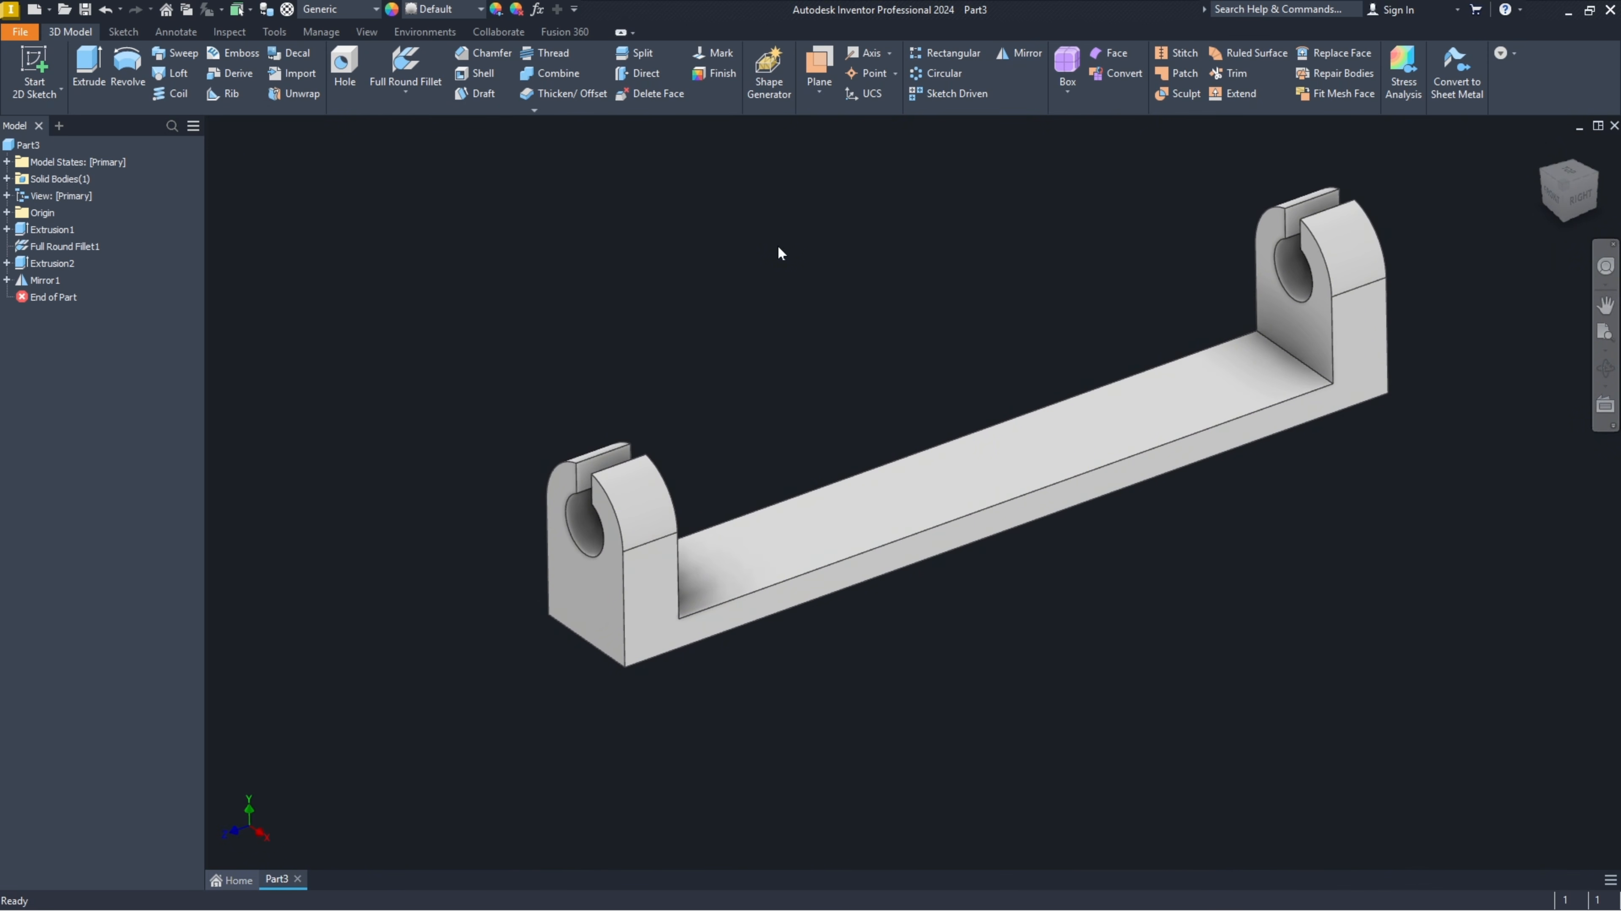
key(F6)
shift+middle_drag(826, 247, 829, 247)
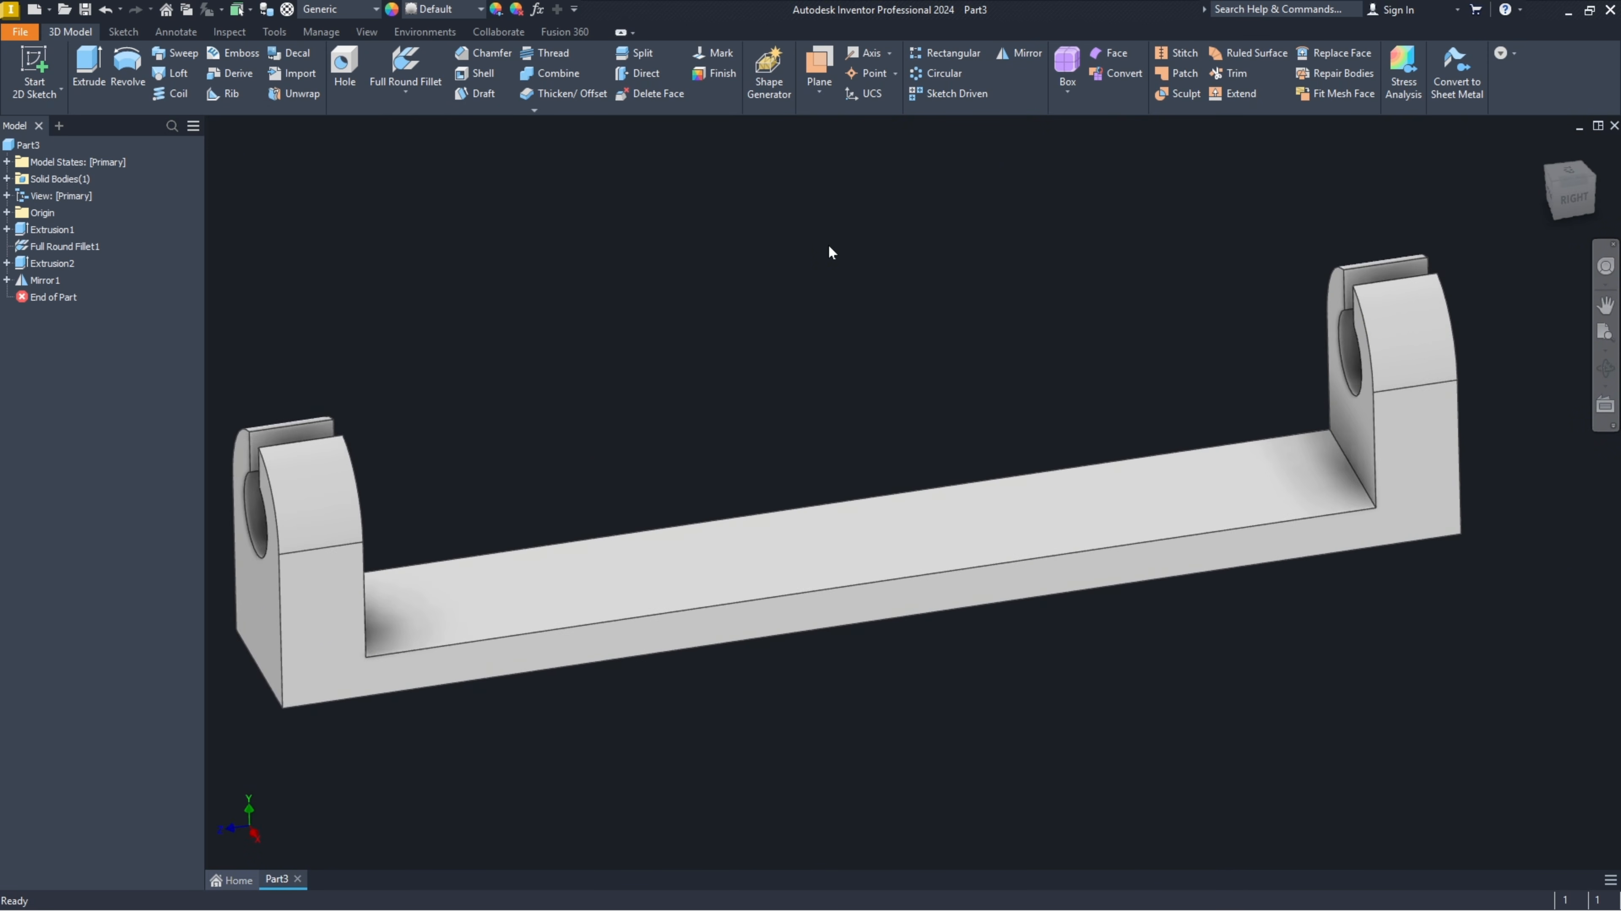